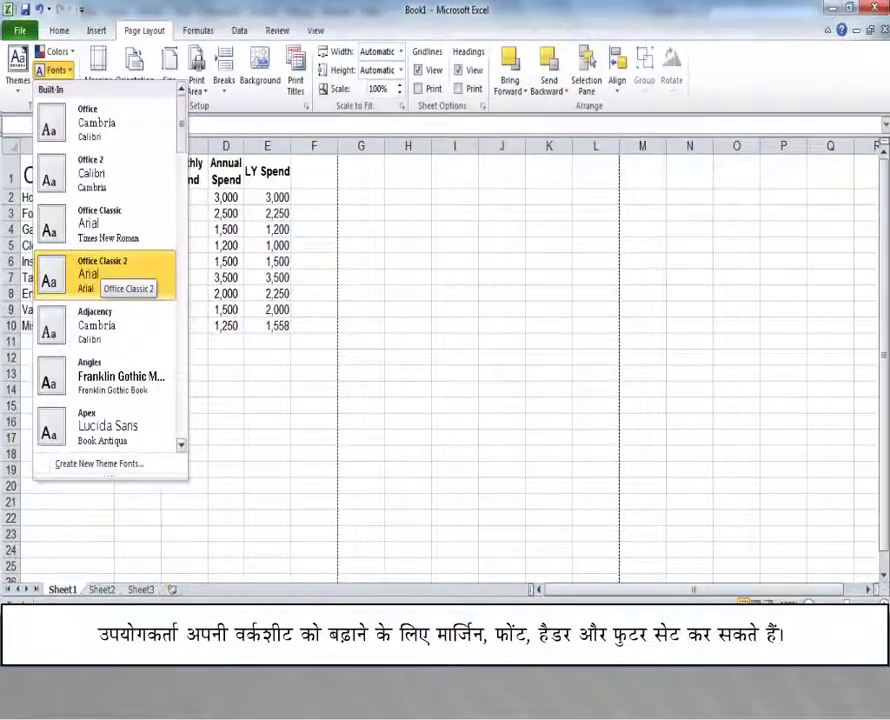
Set the printed sheet's header to "Expense Plan" and its footer to "Page 1" in the page setup
scroll(100, 200, down, 5)
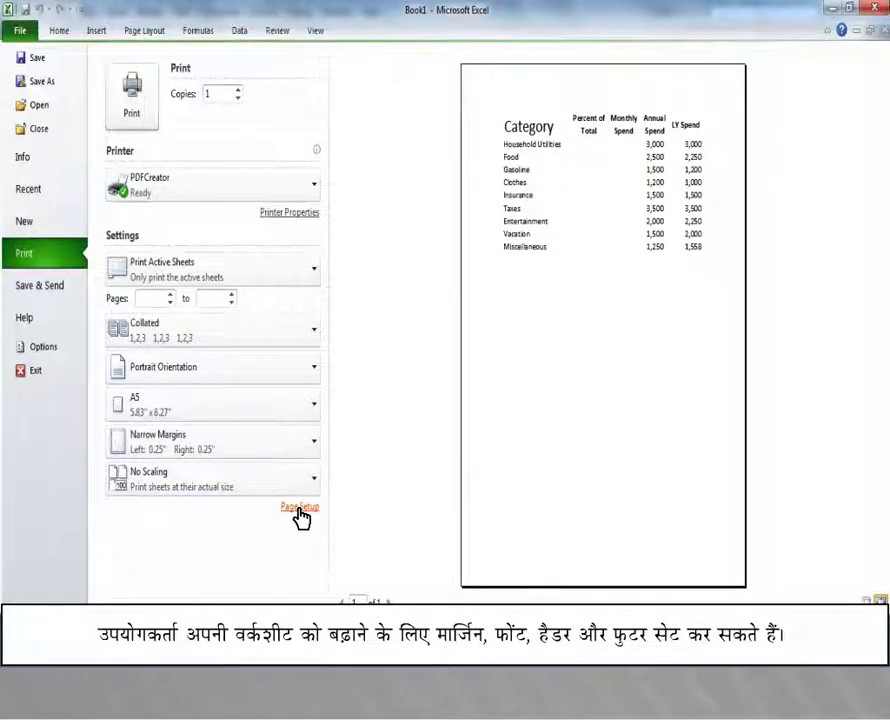
click(299, 508)
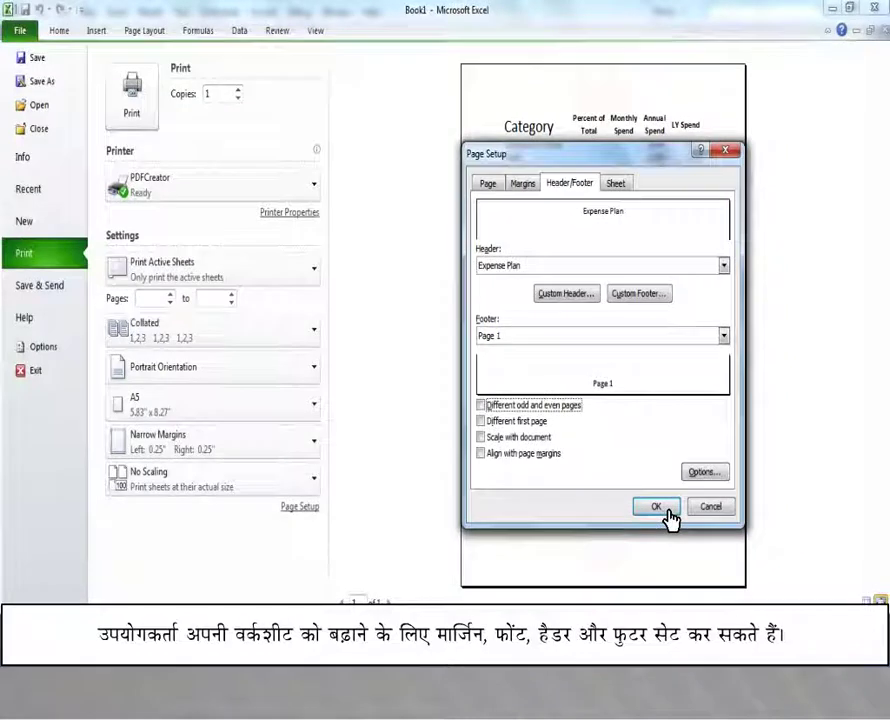
click(667, 510)
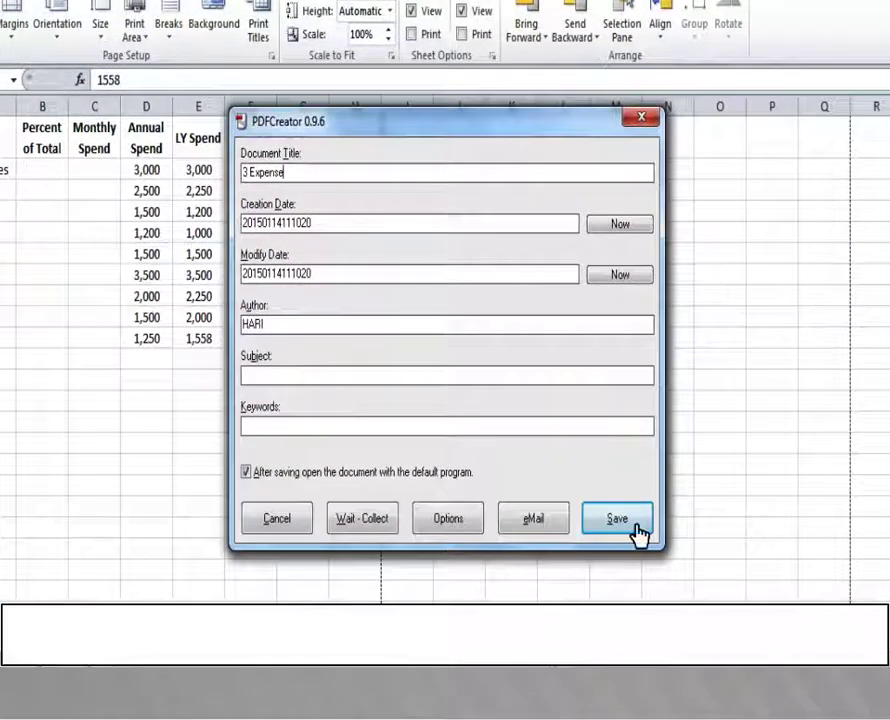
Save the print output as a PDF file named "3 Expense" on the Desktop
click(634, 526)
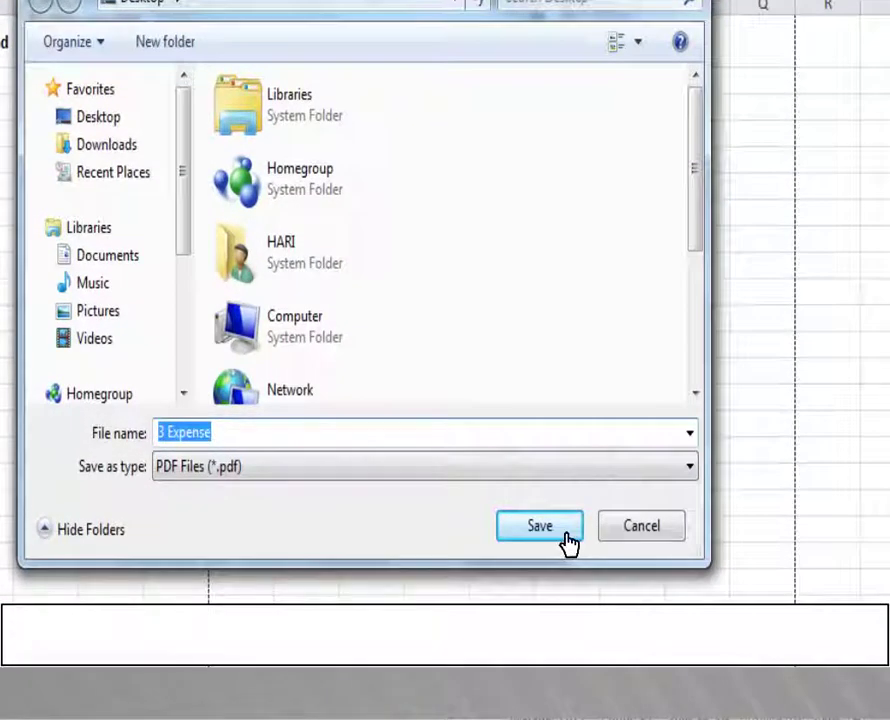
click(567, 541)
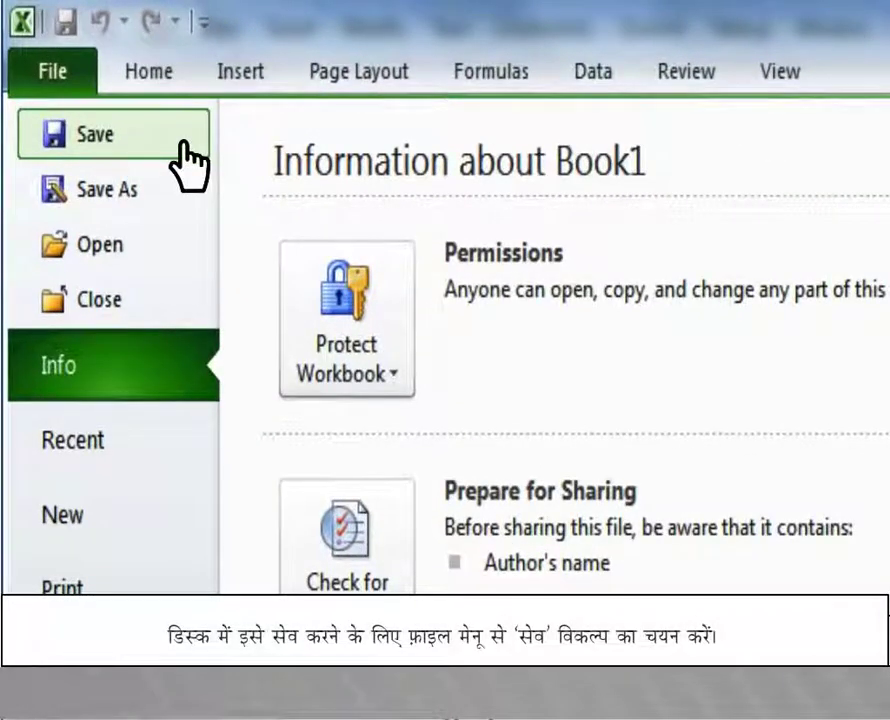
Save the blank workbook as "July monthly stock" in Excel Workbook format and open the saved file from the desktop
click(183, 145)
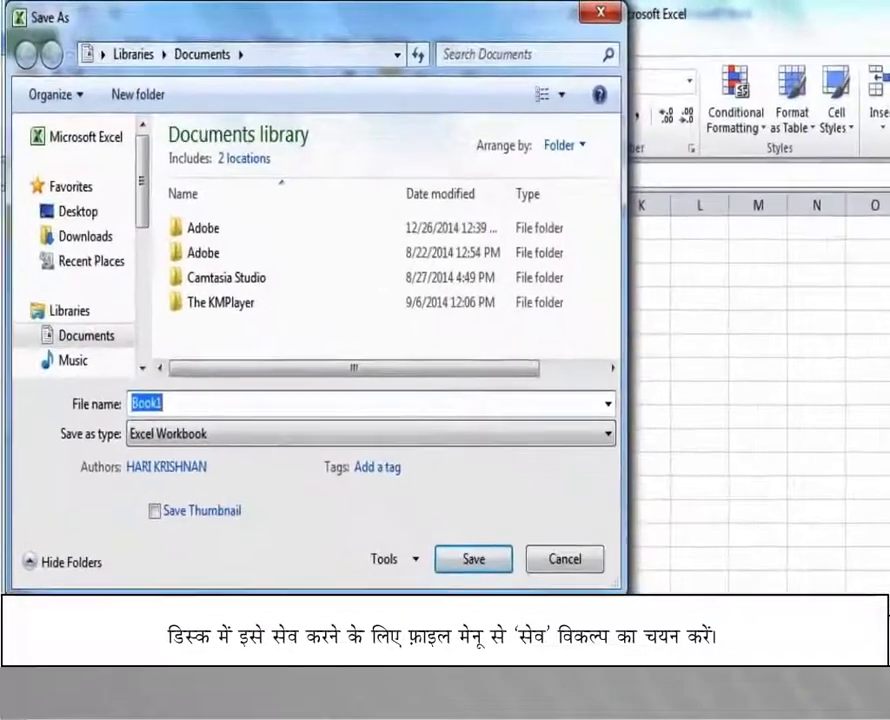
text(July monthly stock)
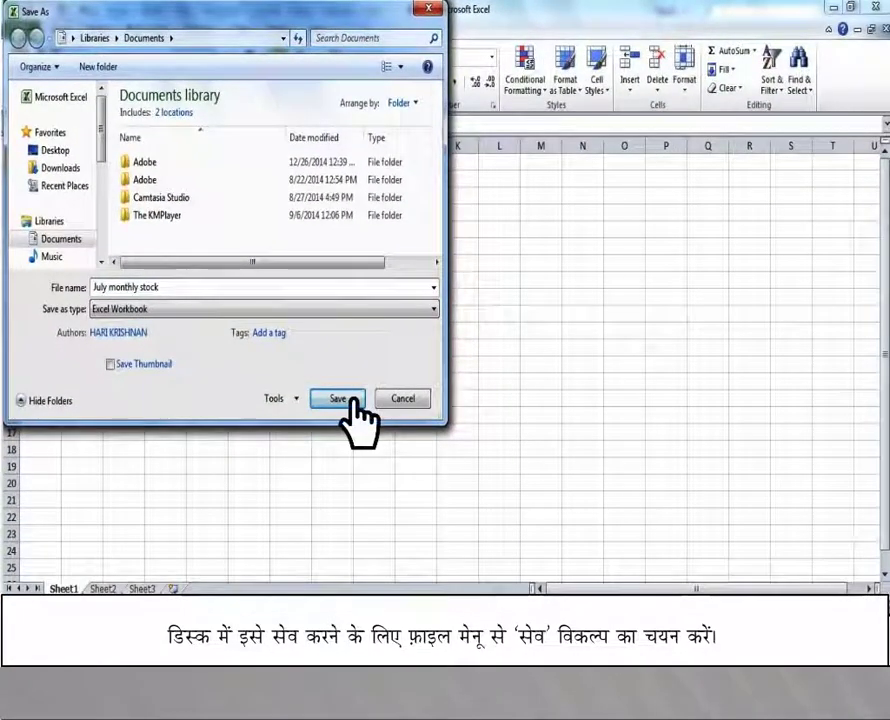
click(338, 398)
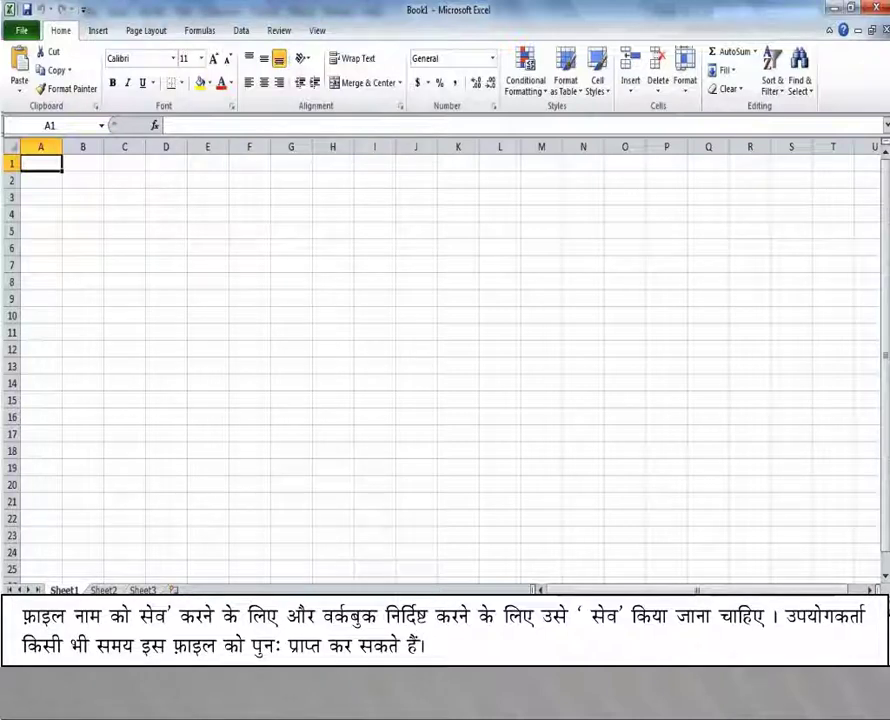
key(ctrl+s)
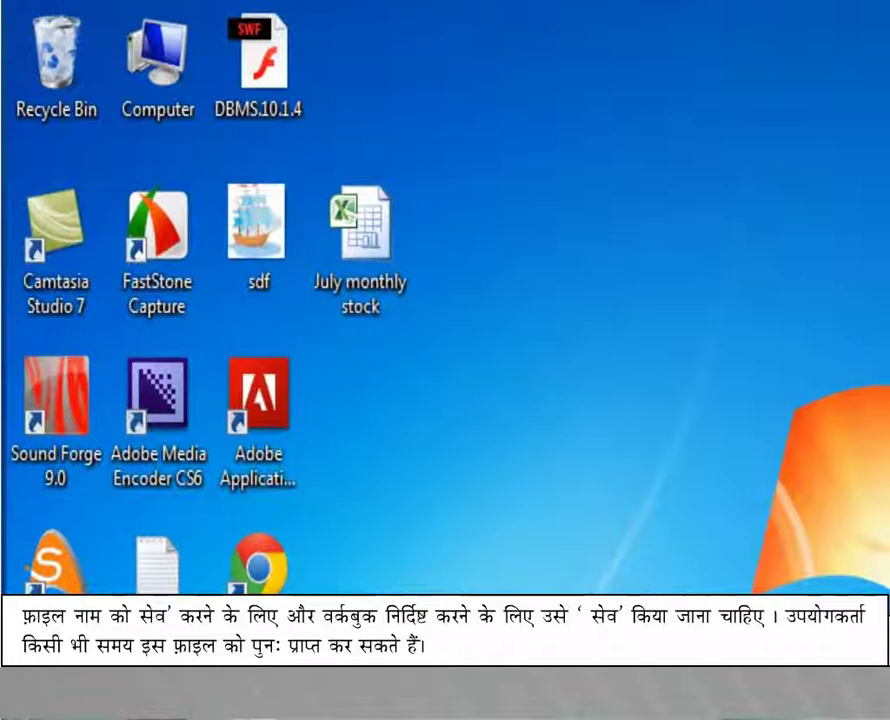
double_click(371, 234)
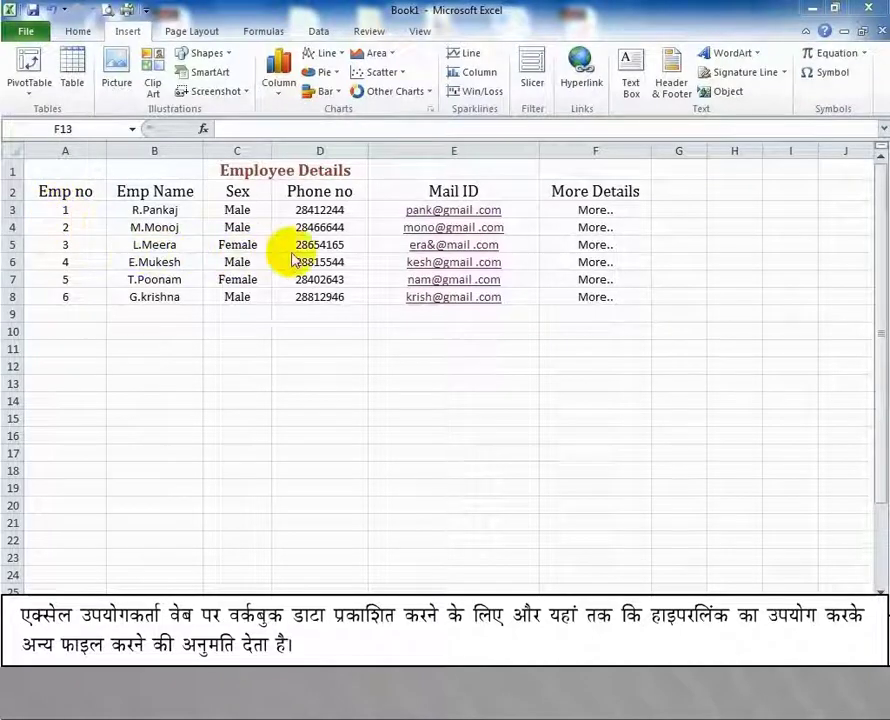
Hyperlink the first employee's "More.." cell, F3, to that employee's Word document in My Documents
click(591, 208)
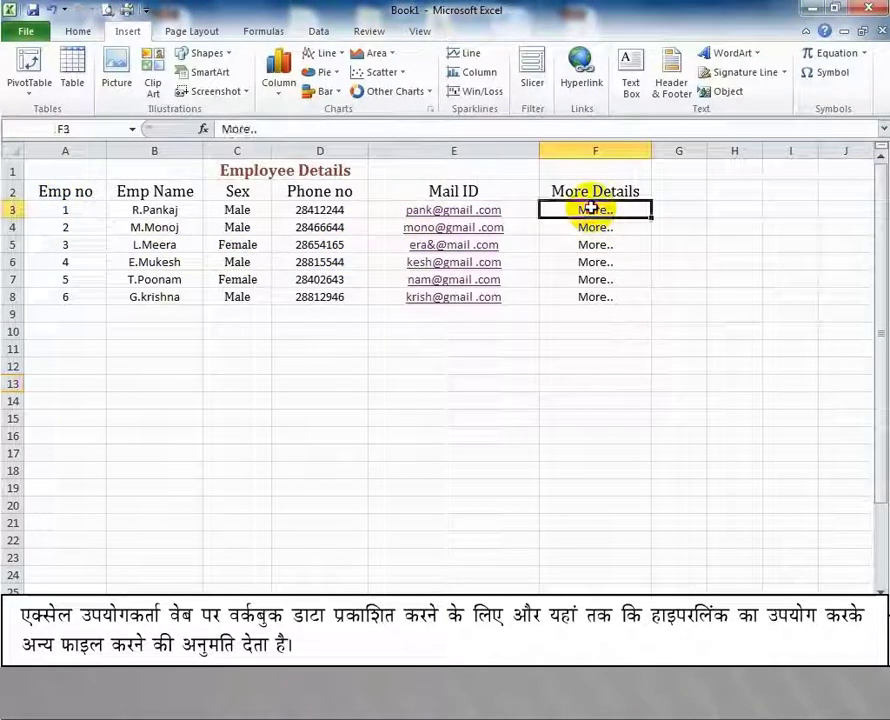
click(588, 80)
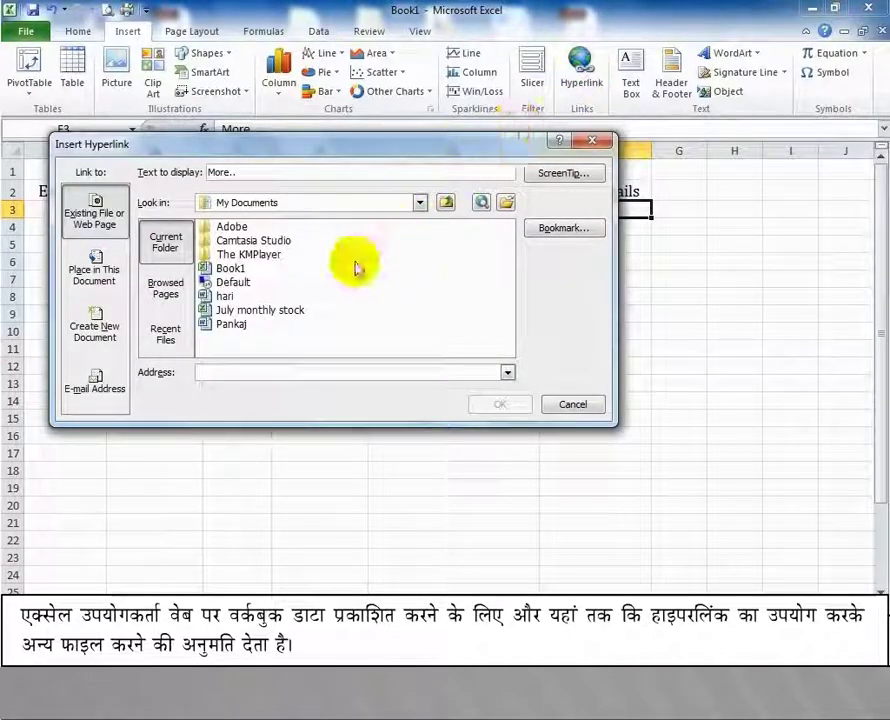
click(246, 328)
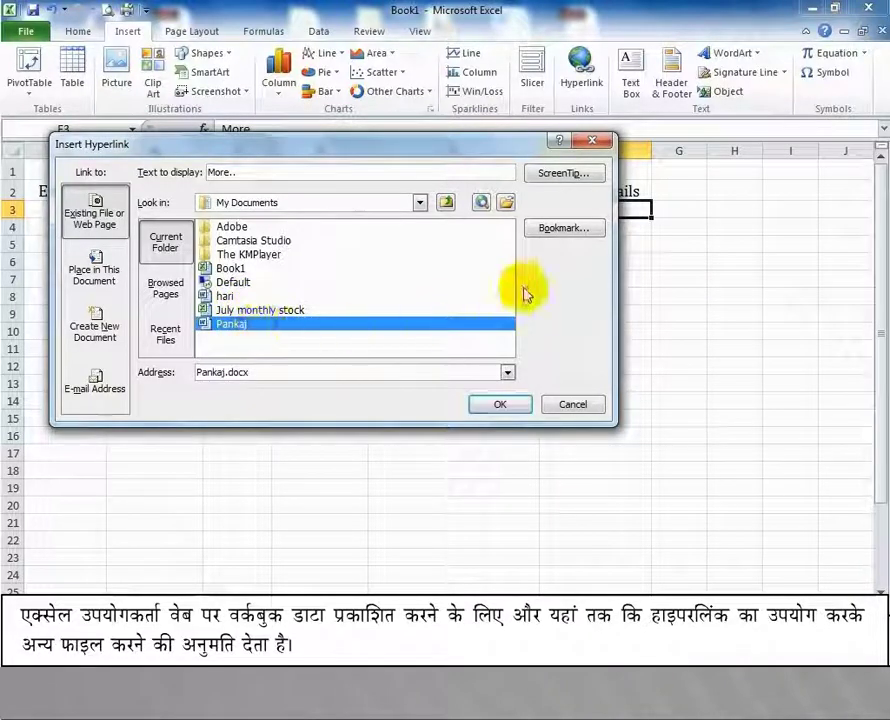
click(500, 404)
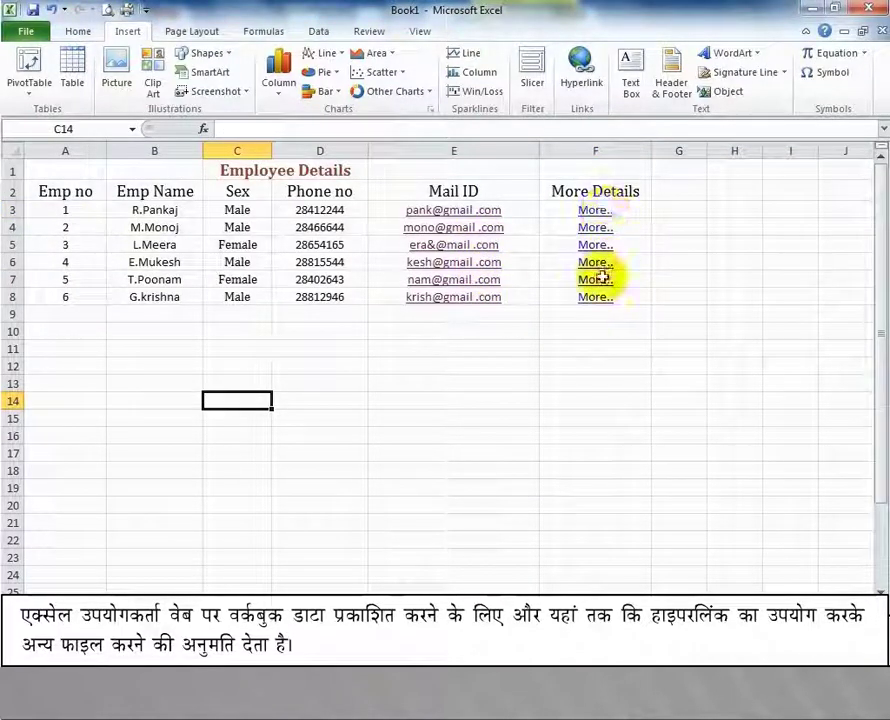
Follow the first employee's mail link in E3 and cancel the Outlook startup wizard
click(485, 212)
click(485, 214)
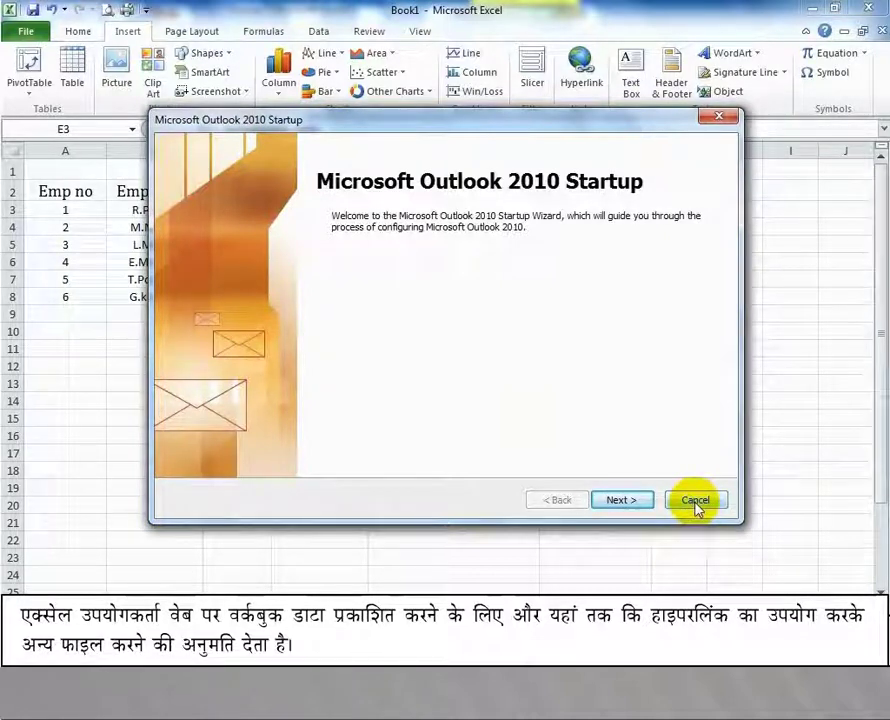
click(697, 502)
Follow the "More.." link in F3, view the employee's personal profile in Word, and close the document
click(592, 214)
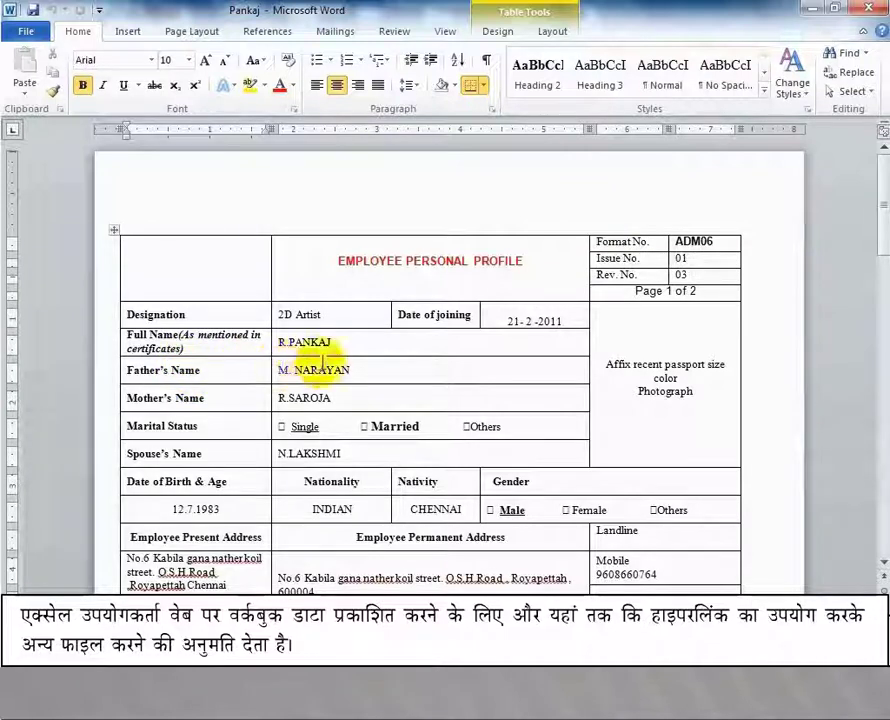
click(252, 282)
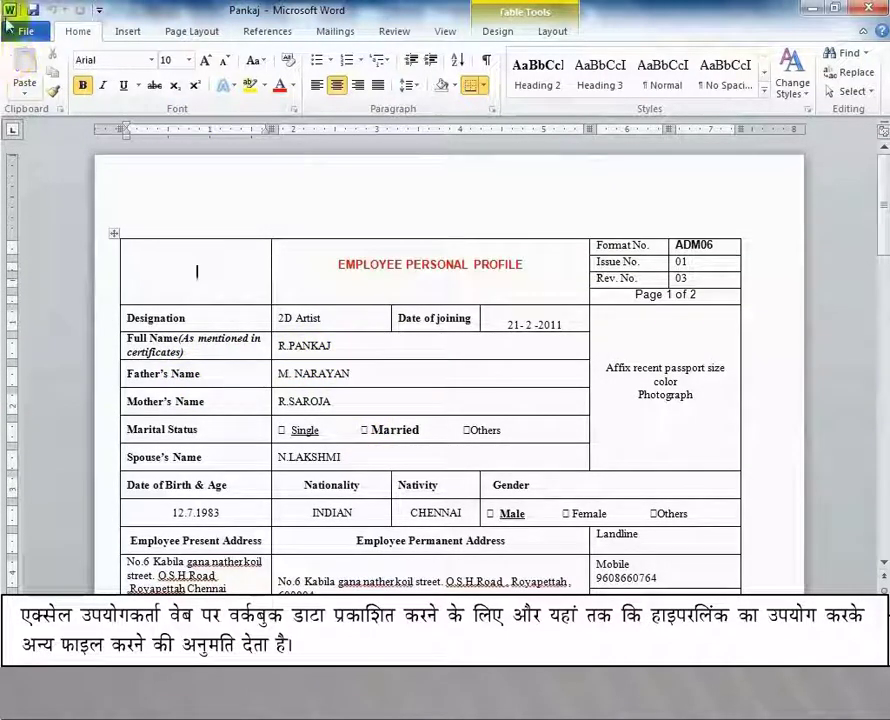
click(880, 8)
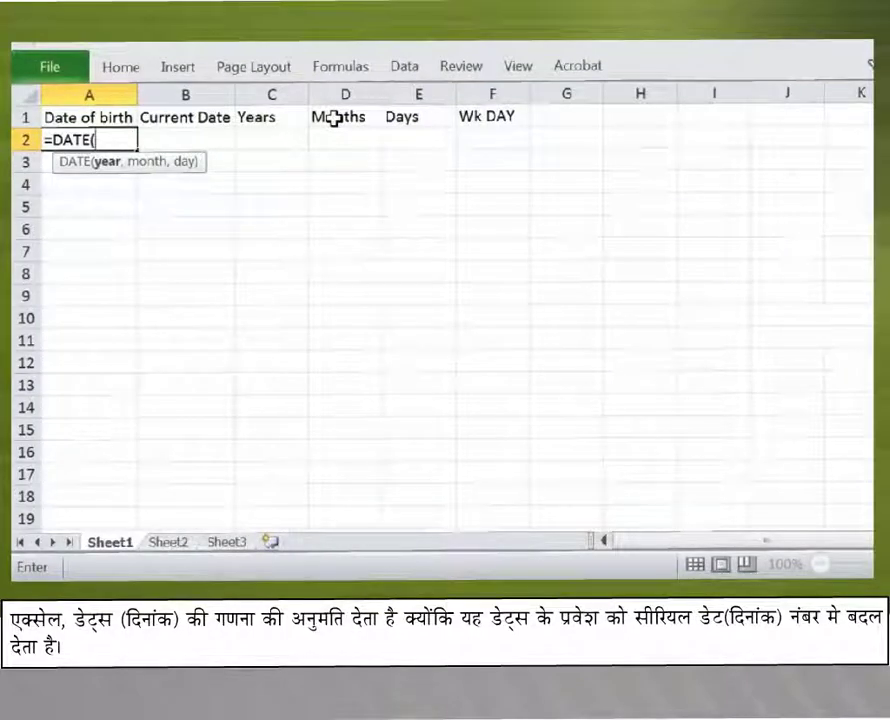
Complete the DATE formula in A2 with the year, month and day of the date of birth
text(1971)
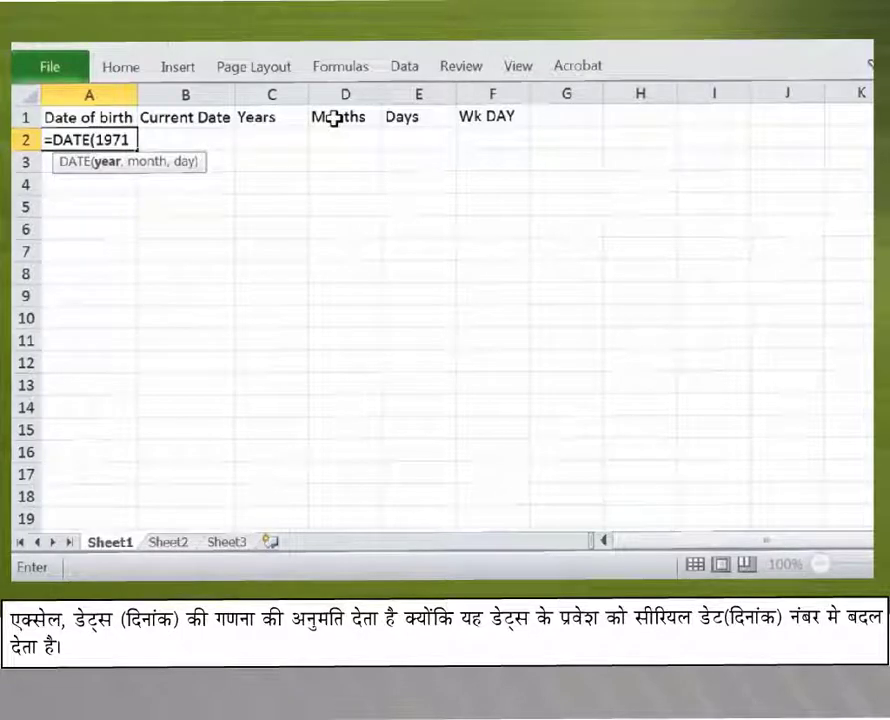
text(,07)
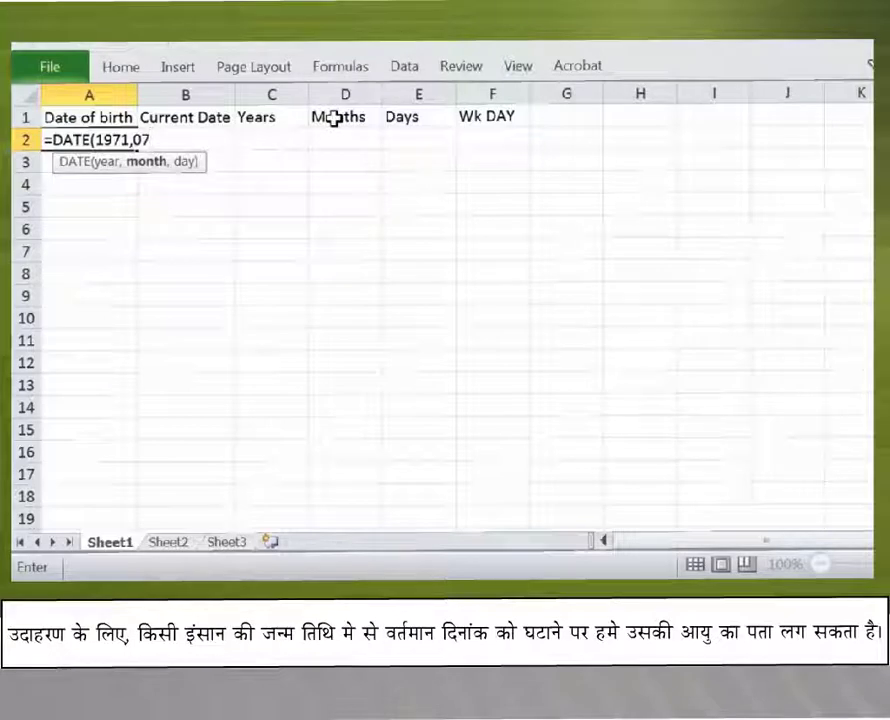
text(,28))
key(alt+Return)
key(Return)
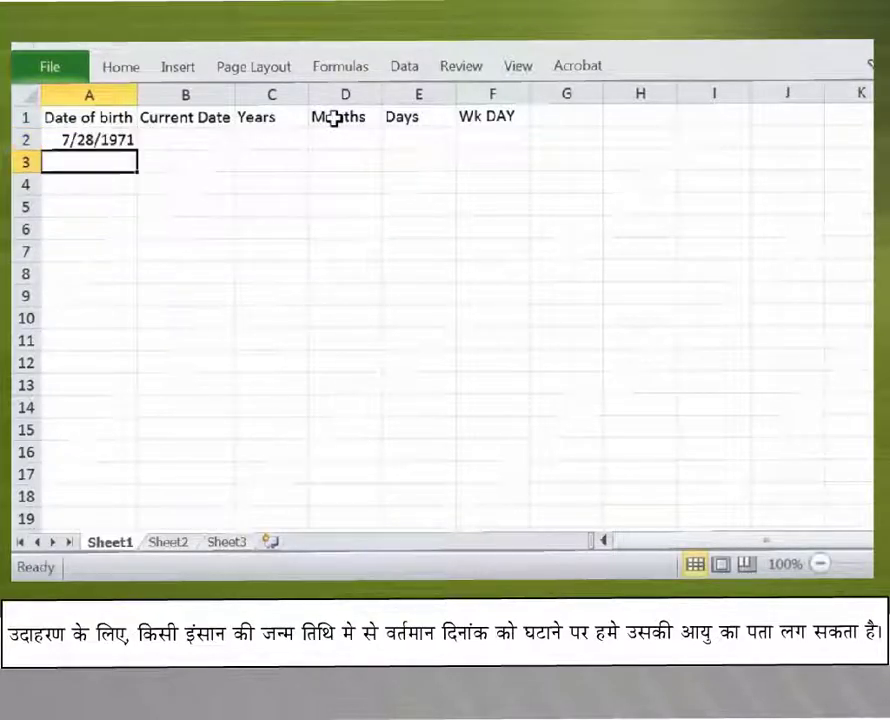
Enter =TODAY() in B2 under Current Date
key(Up)
key(Right)
text(=TODA)
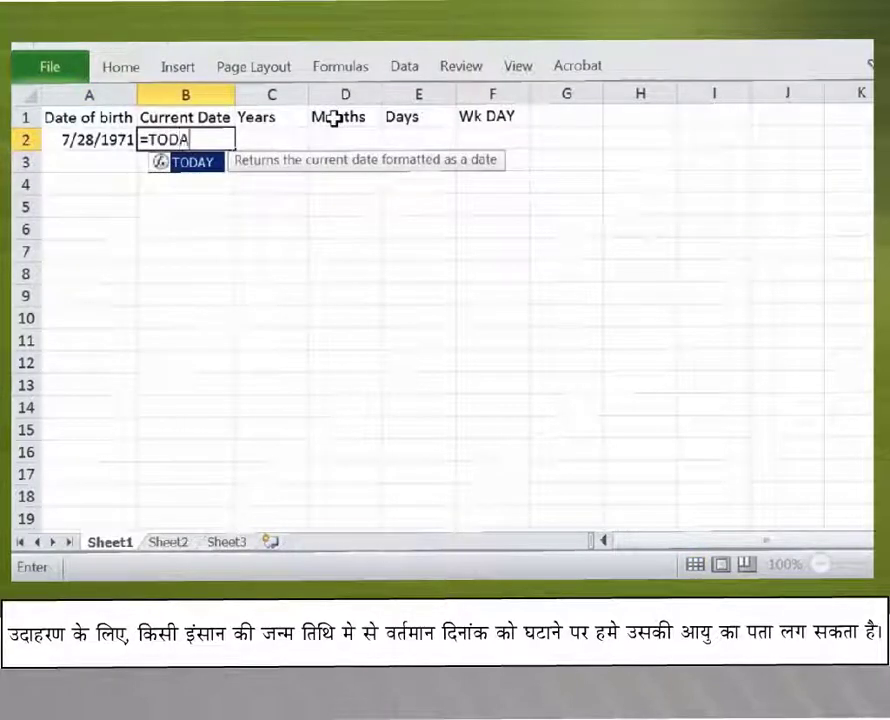
text(Y())
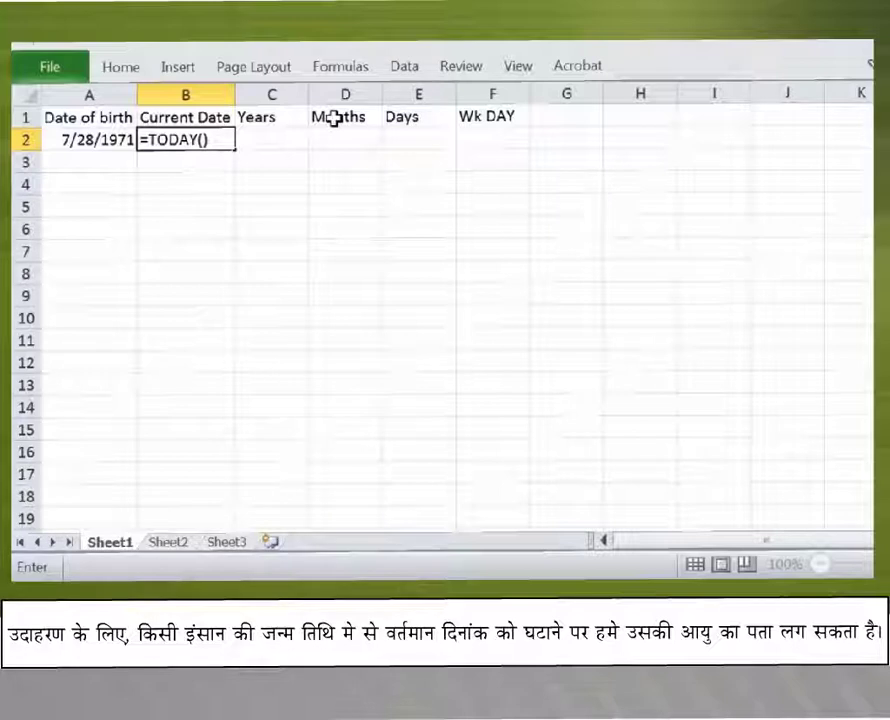
key(Return)
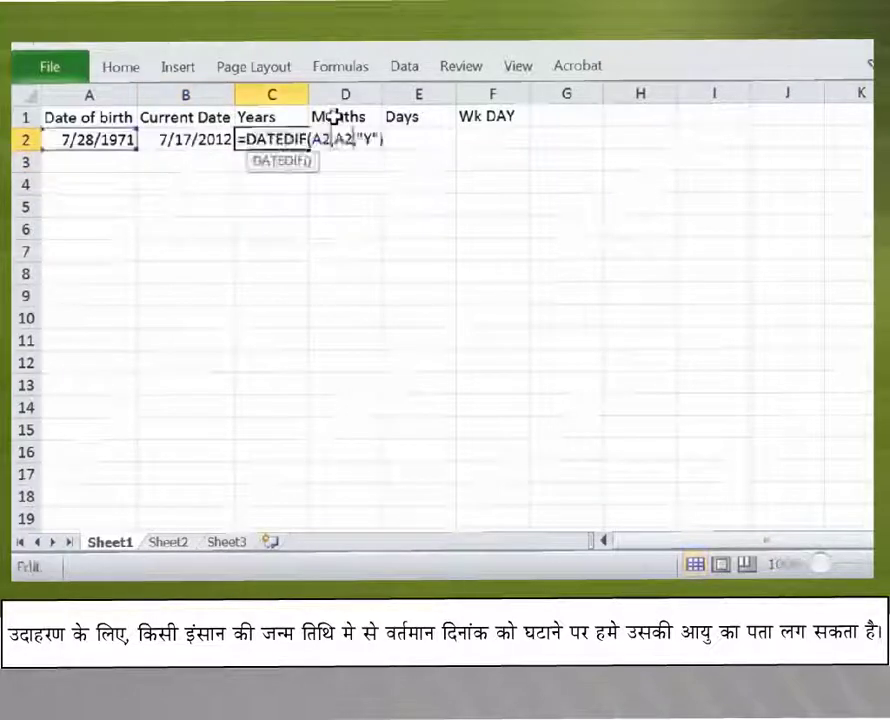
Correct the end-date reference in the Years formula in C2 so it reads =DATEDIF(A2,B2,"Y")
key(BackSpace)
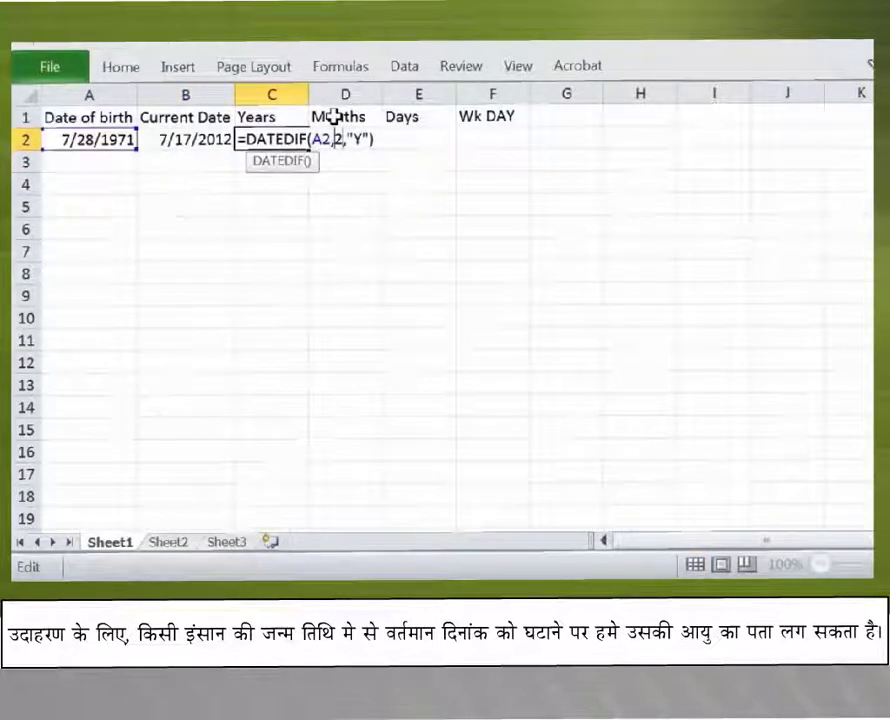
text(B)
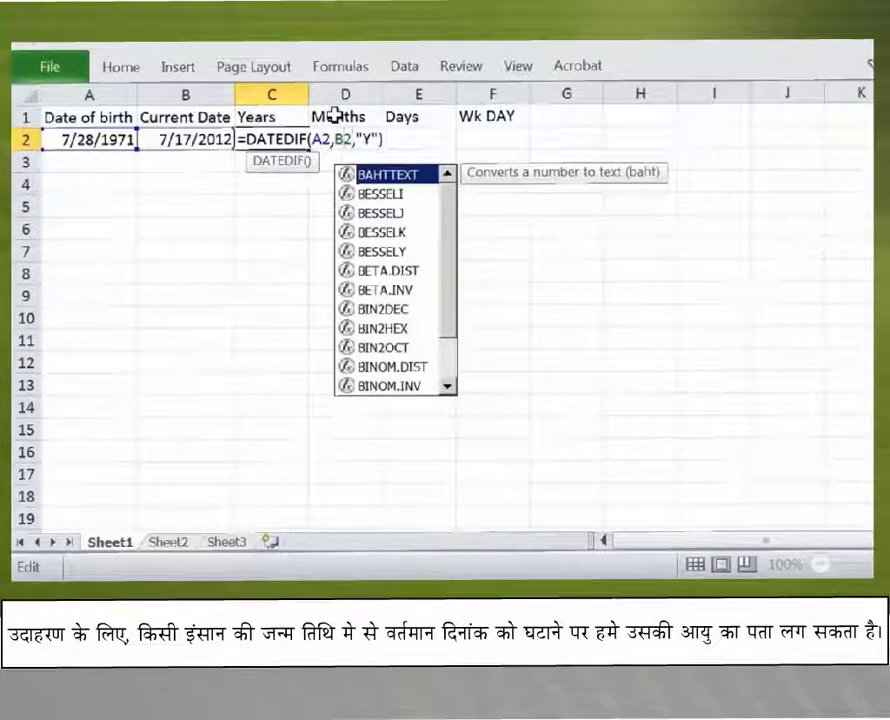
key(Return)
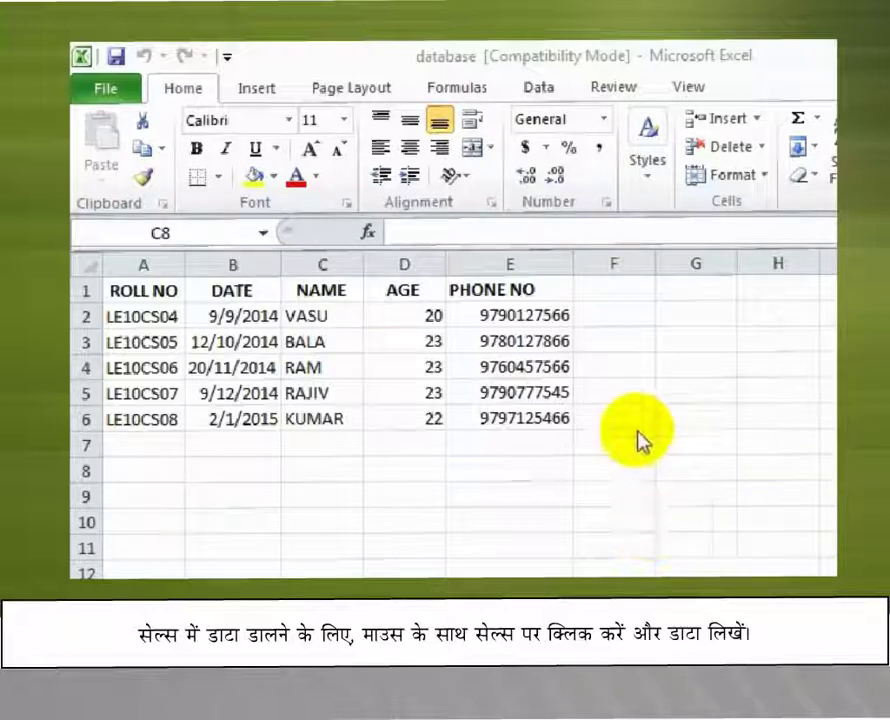
Enter "ewe" in cell F2 and "fdfdfd" in cell A9 of the student database sheet
click(638, 317)
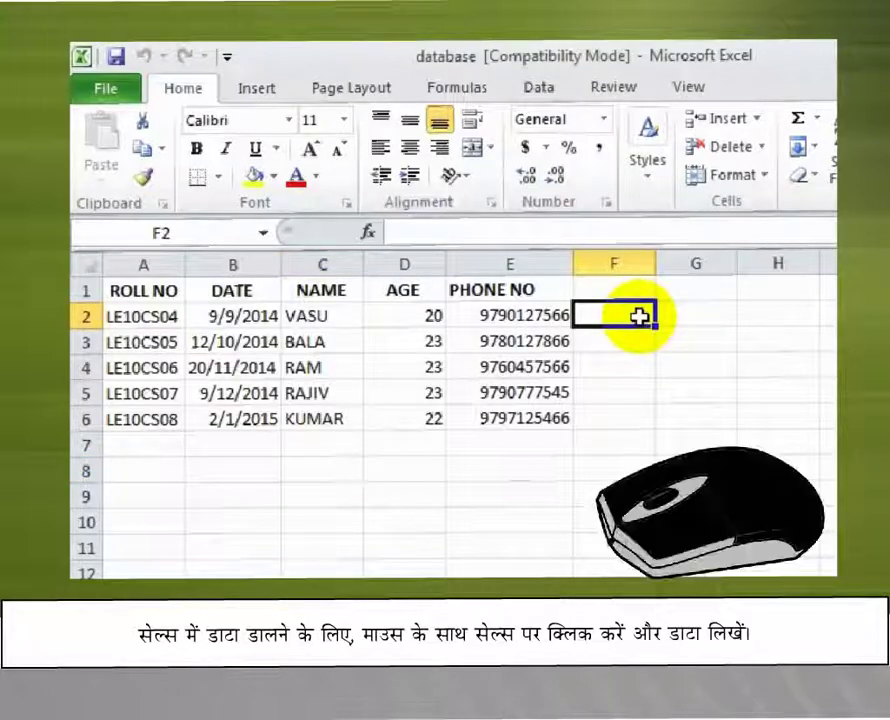
text(ewe)
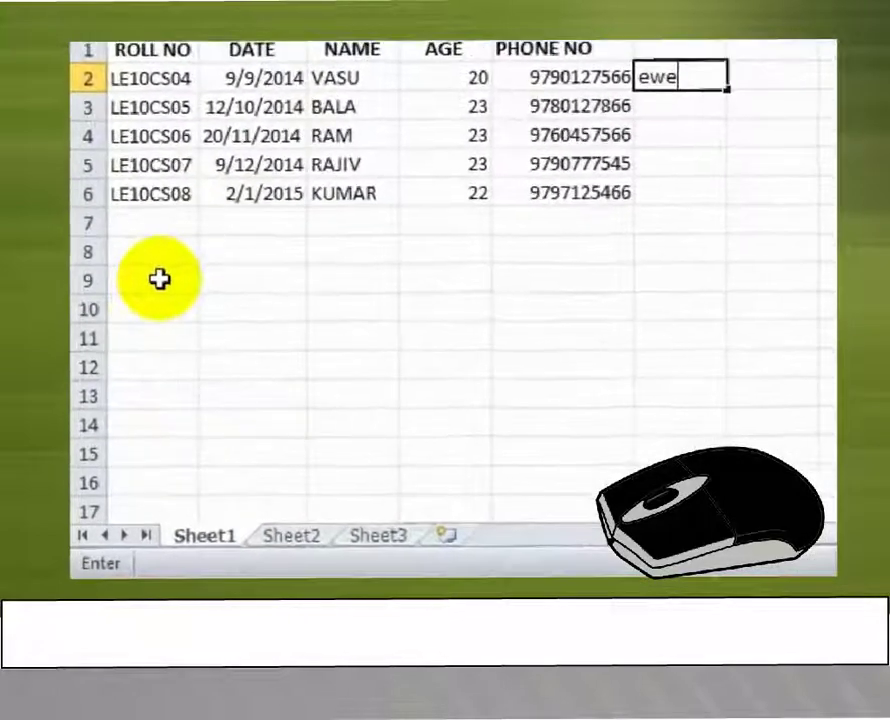
click(148, 297)
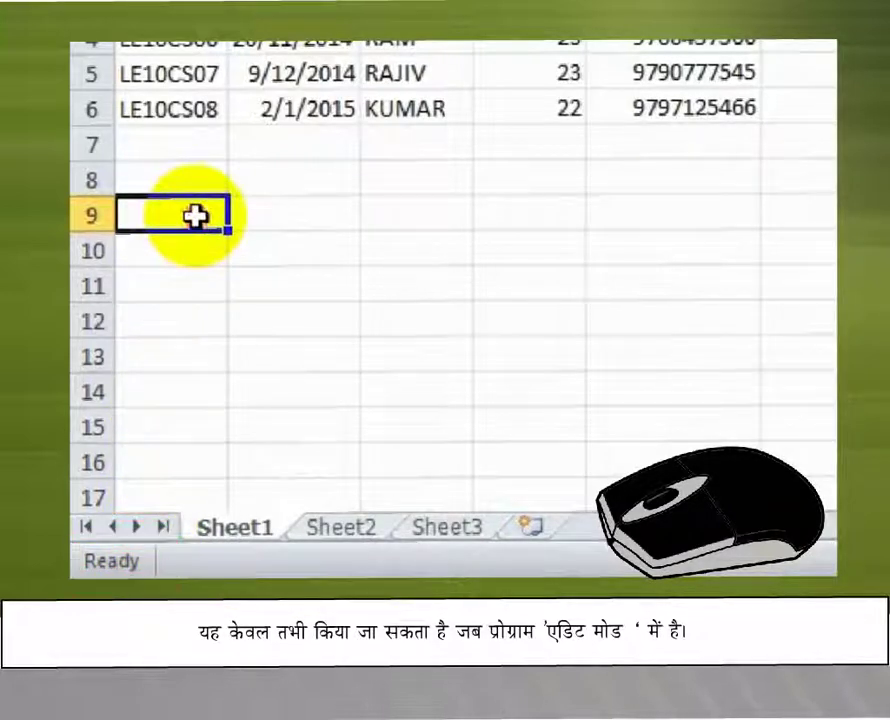
key(F2)
key(F2)
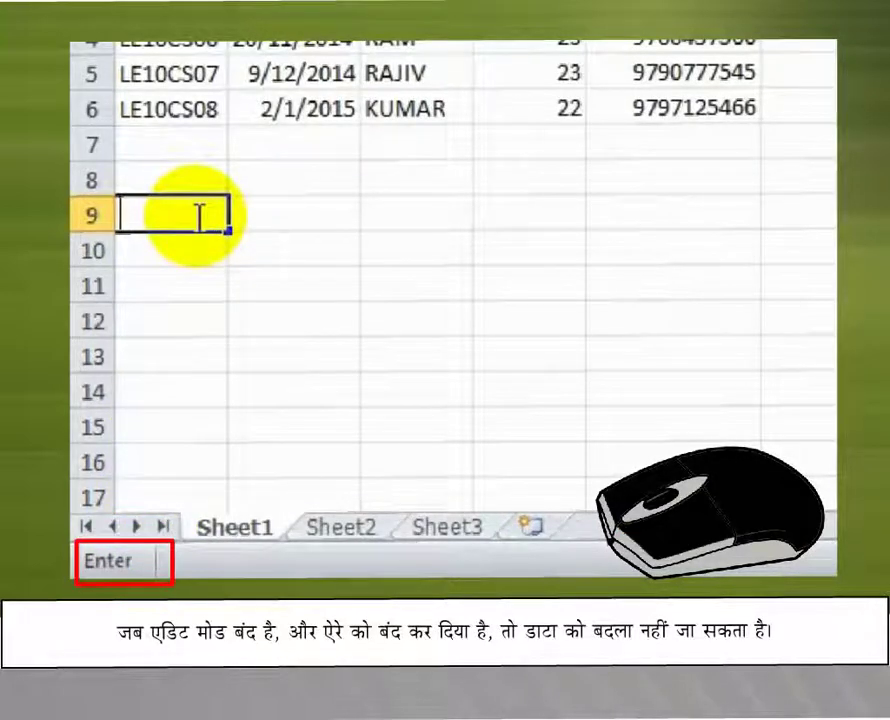
text(fdfdfd)
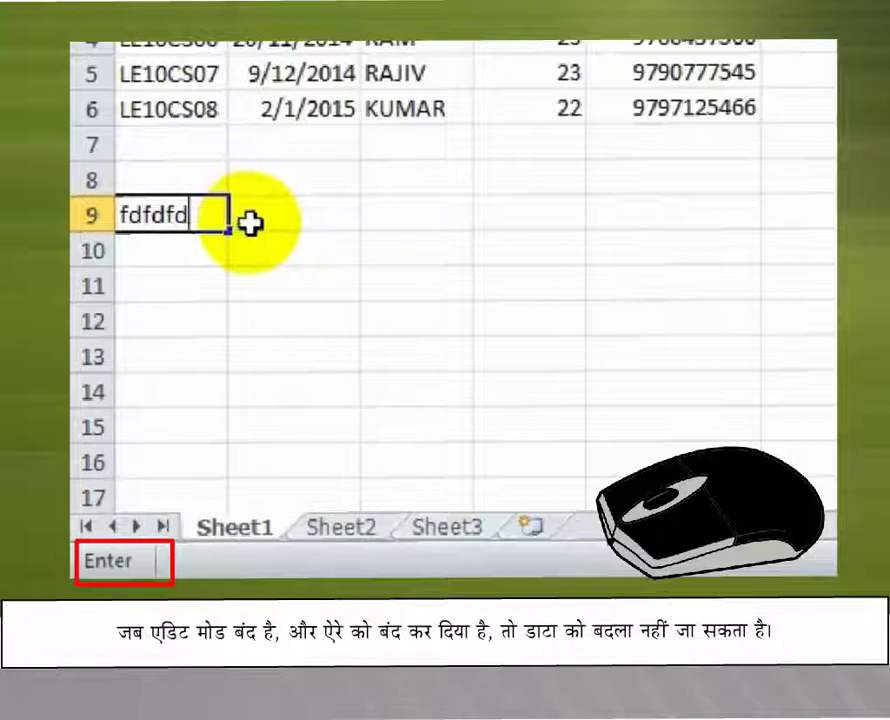
click(249, 223)
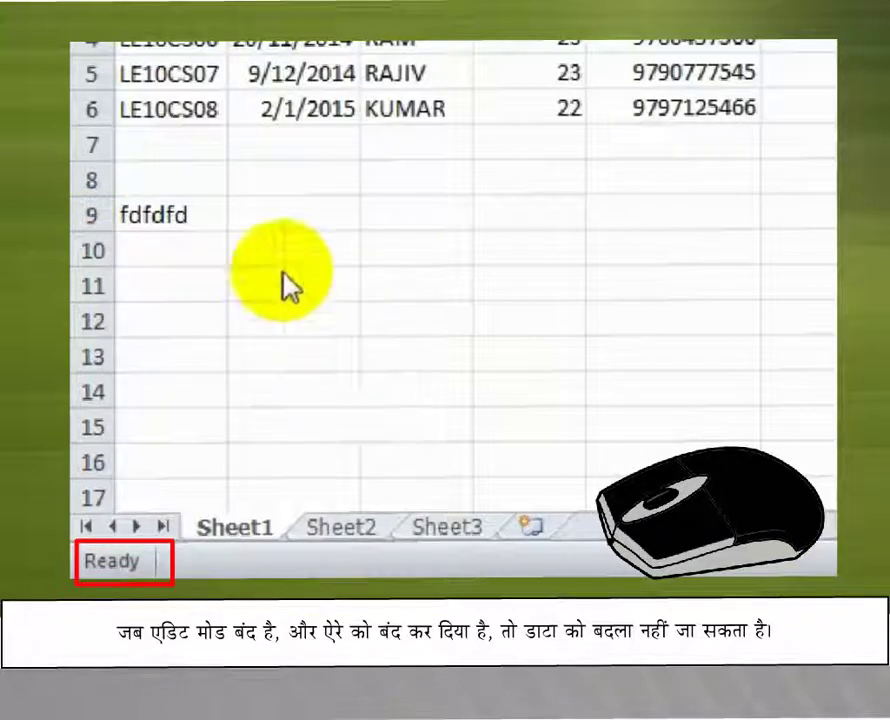
Select cell B9 and move the selection one cell at a time through C9, C10, B10 and back to B9
click(302, 210)
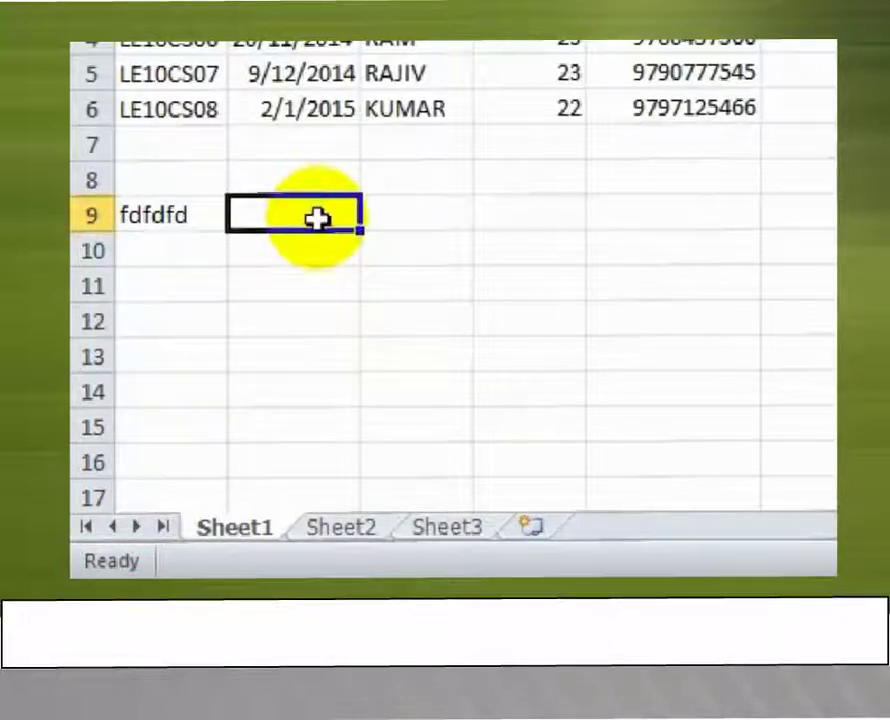
key(Right)
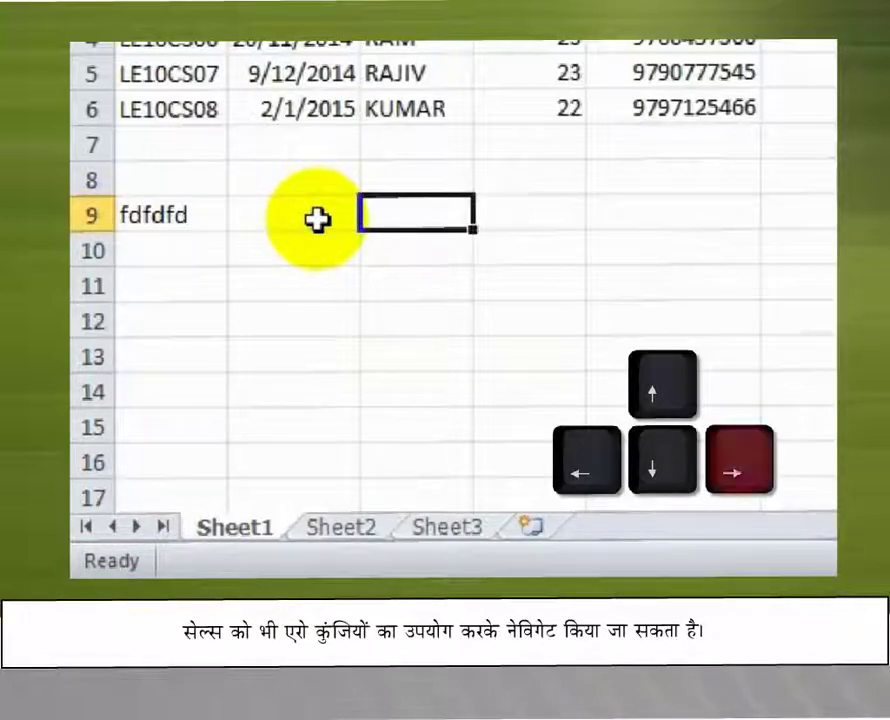
key(Down)
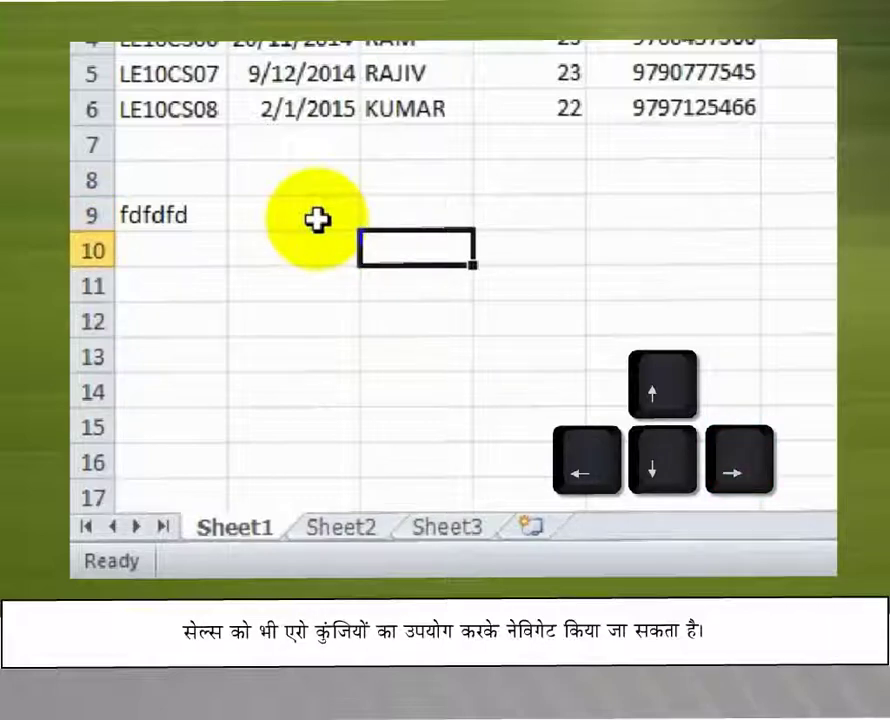
key(Left)
key(Up)
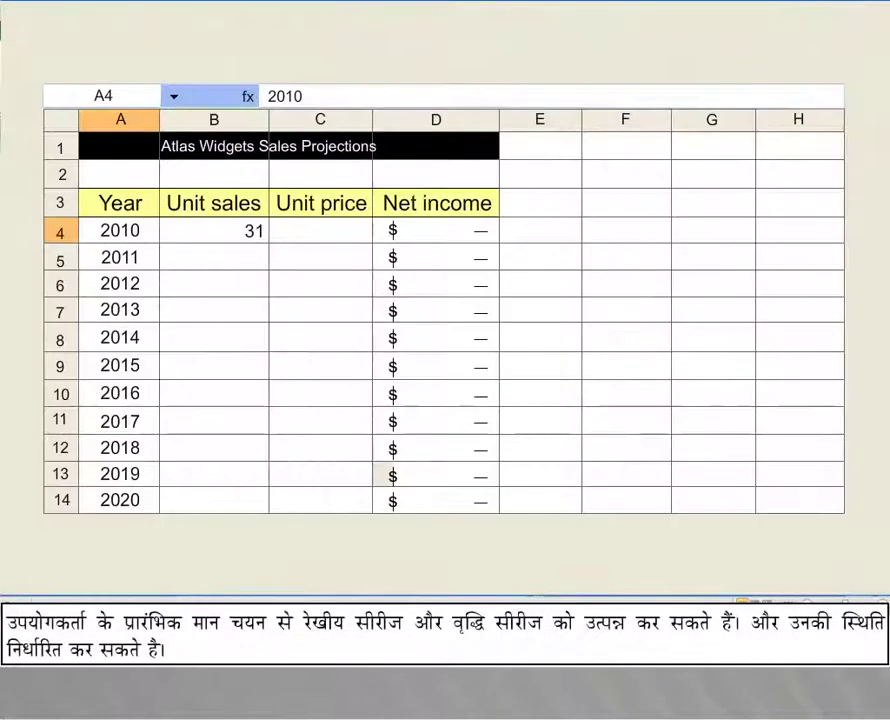
Fill the Unit sales value in B4 down to row 14, and the date in B2 down to B5 of the stationery list
drag(267, 243, 274, 531)
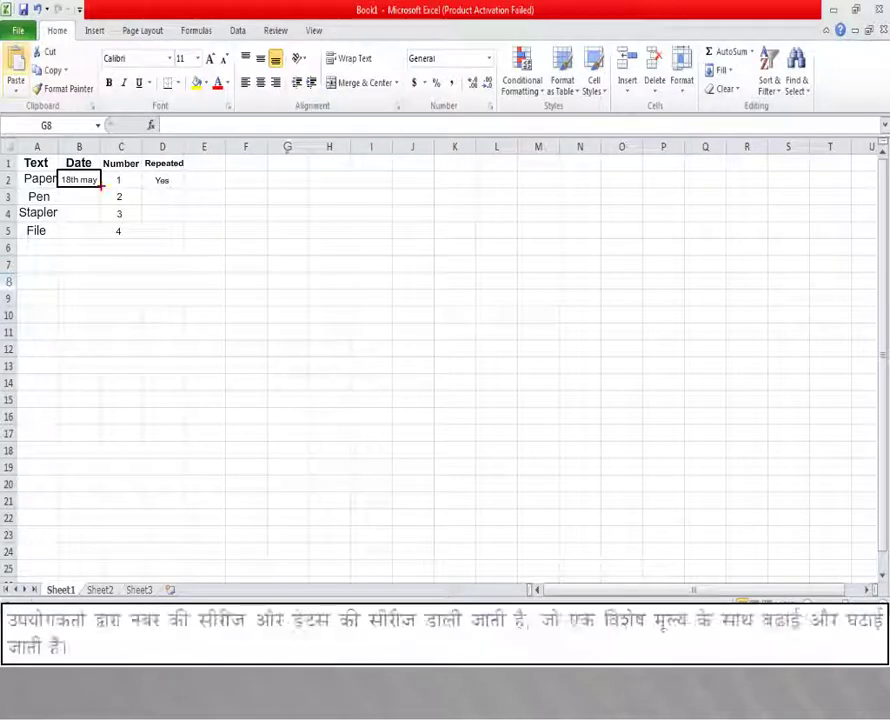
drag(101, 187, 101, 238)
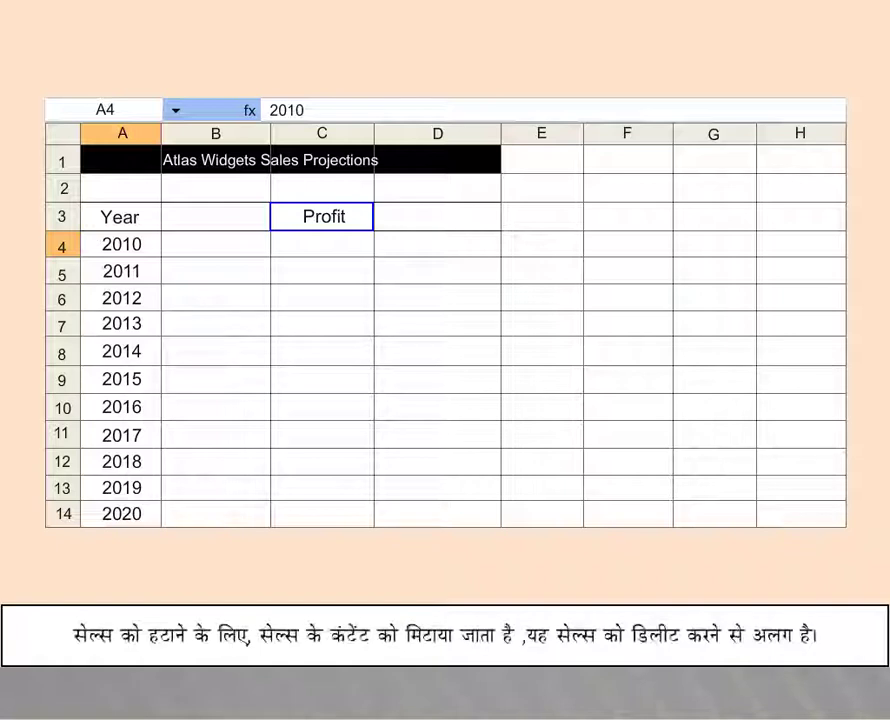
Delete the heading text "Profit" from cell C3 of the Atlas Widgets sheet
key(F2)
key(BackSpace)
key(BackSpace)
key(BackSpace)
key(BackSpace)
key(BackSpace)
key(BackSpace)
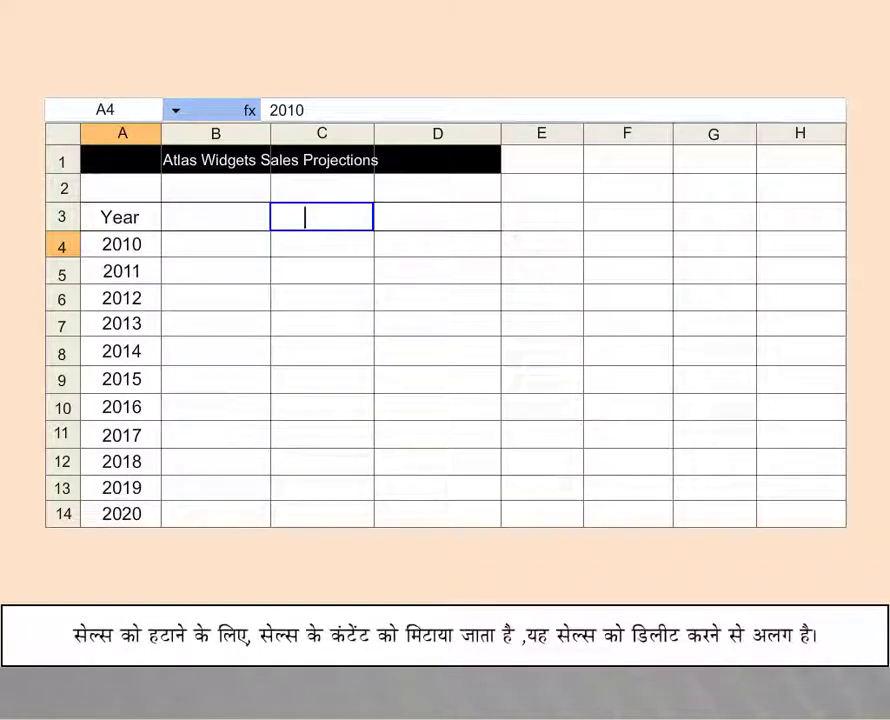
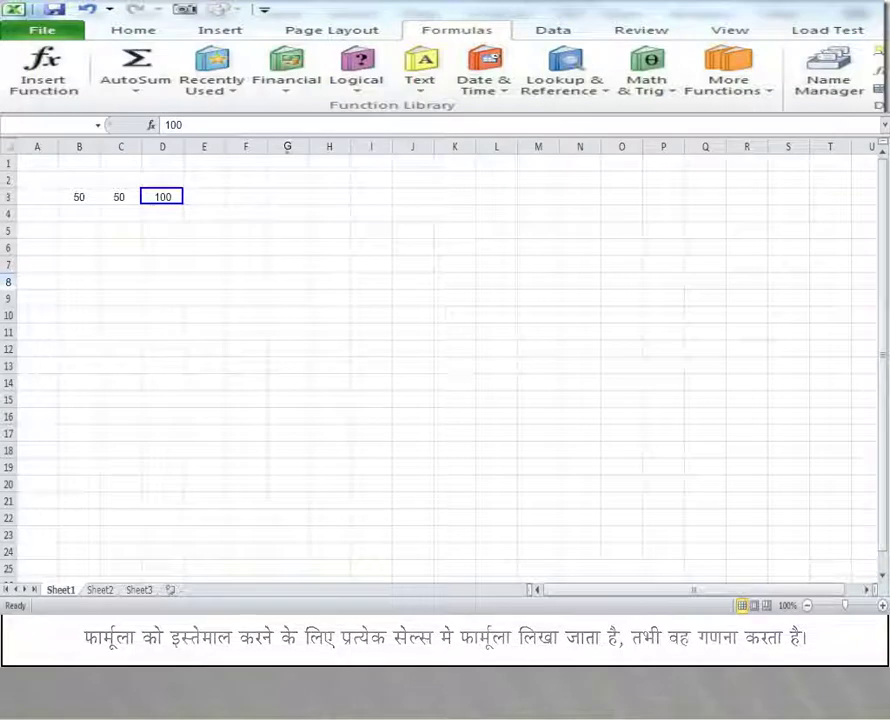
Enter the formula =B3+C3 in cell D3
text(=B3+C3)
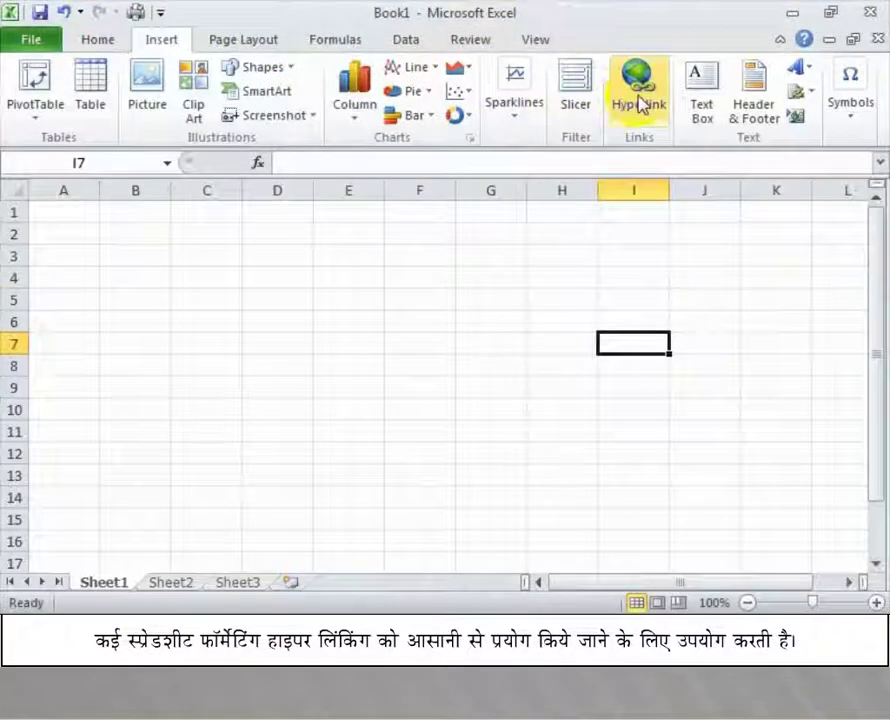
Insert a hyperlink in cell I7 to the existing file ibps in the Desktop folder
click(640, 104)
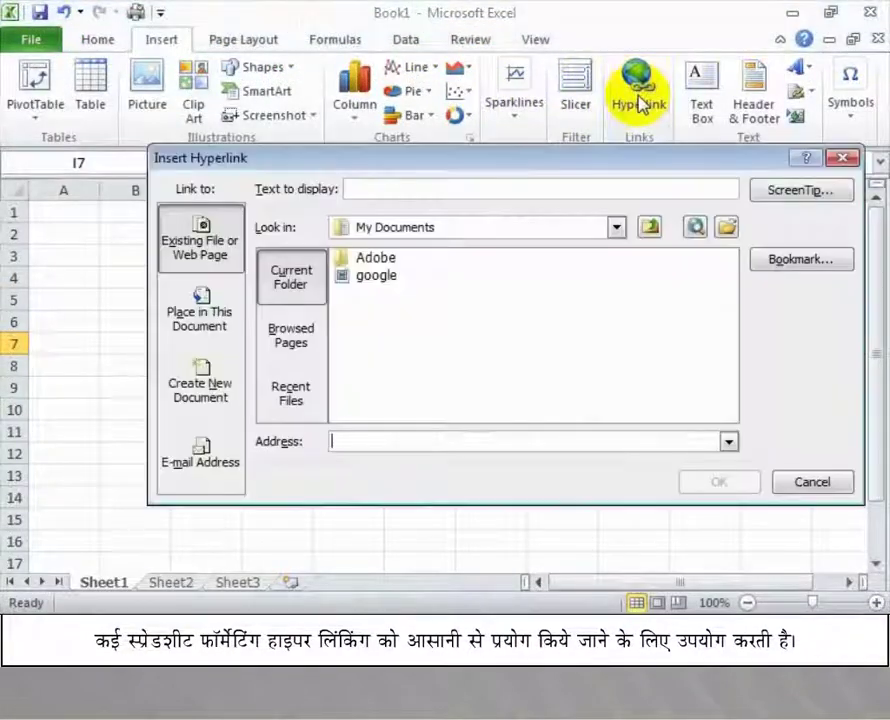
click(616, 227)
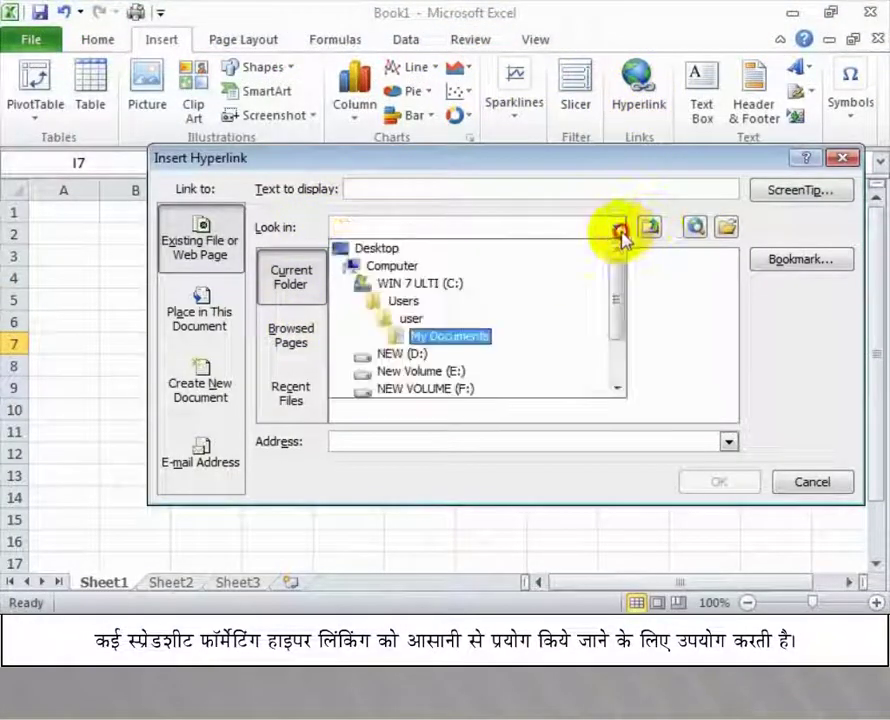
click(380, 247)
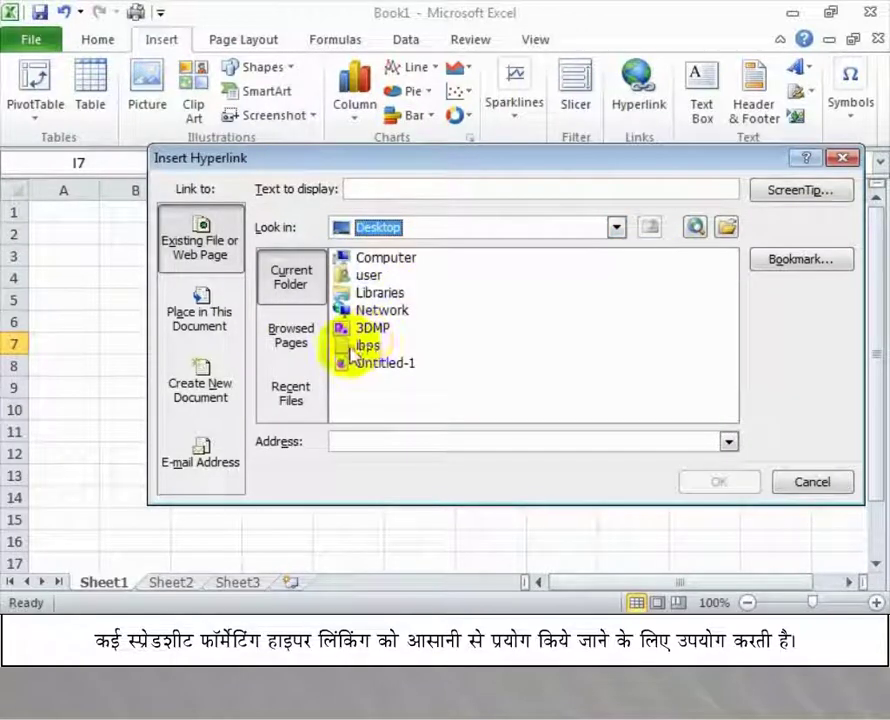
click(362, 346)
click(744, 482)
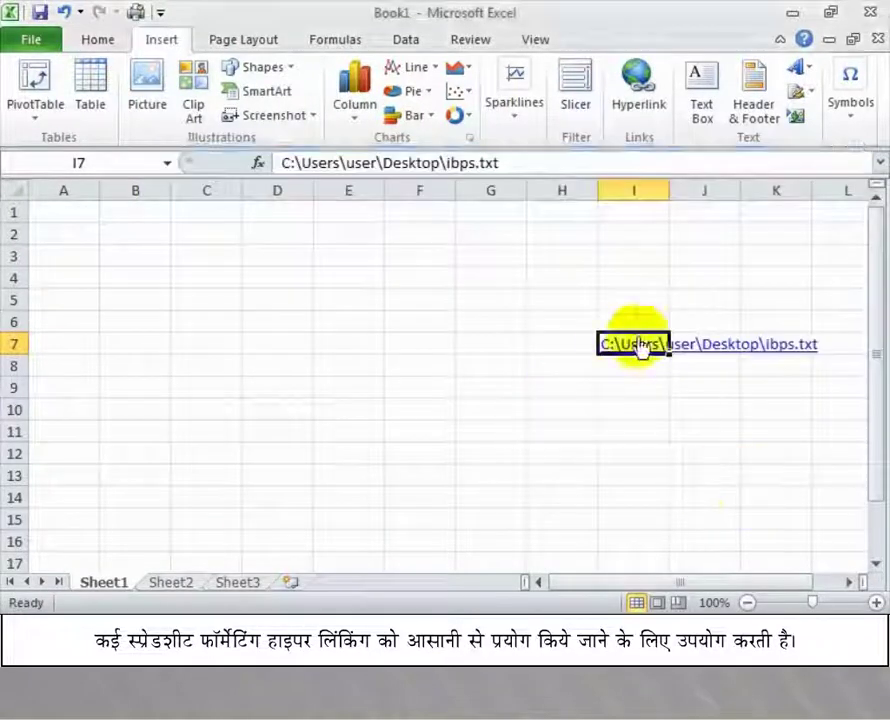
Follow the hyperlink in I7 to open the ibps text file, accept the prompt, and close the file
click(655, 350)
click(512, 405)
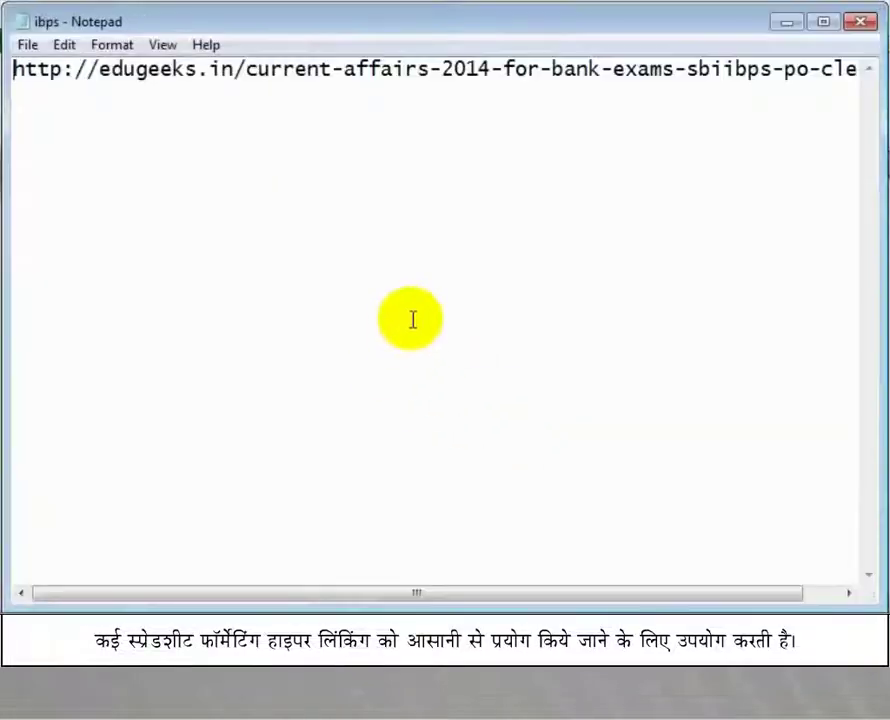
click(856, 24)
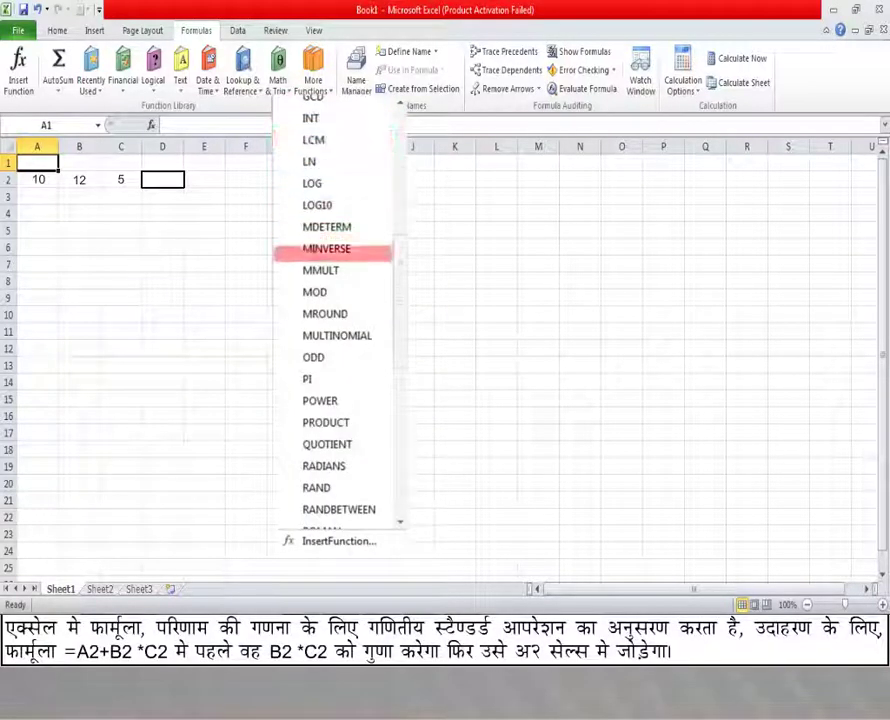
Enter =PRODUCT(B2,C2)+SUM(A2) in cell D2 using the PRODUCT and SUM functions
click(326, 422)
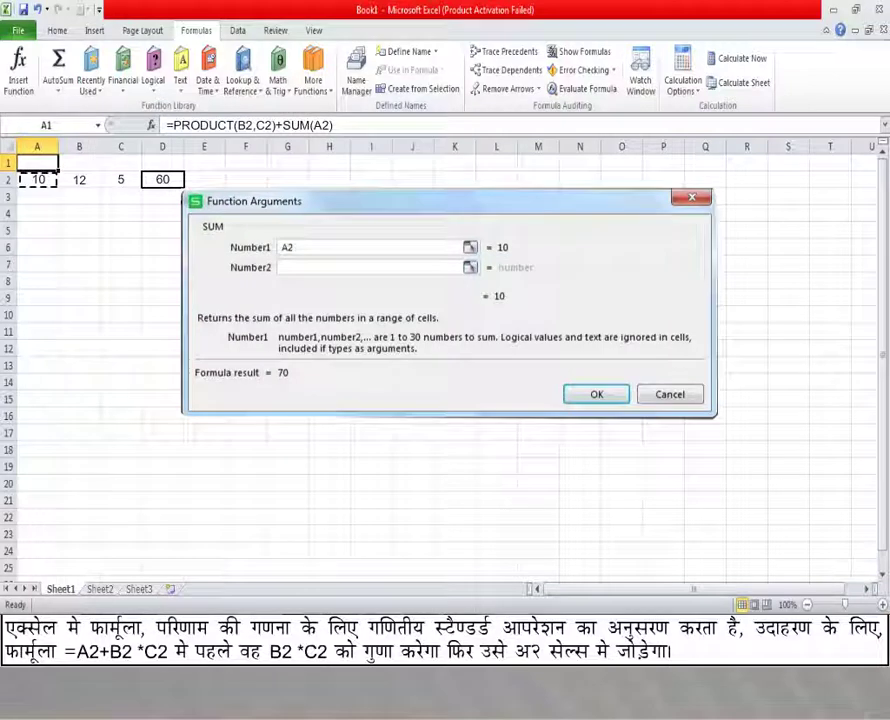
key(Return)
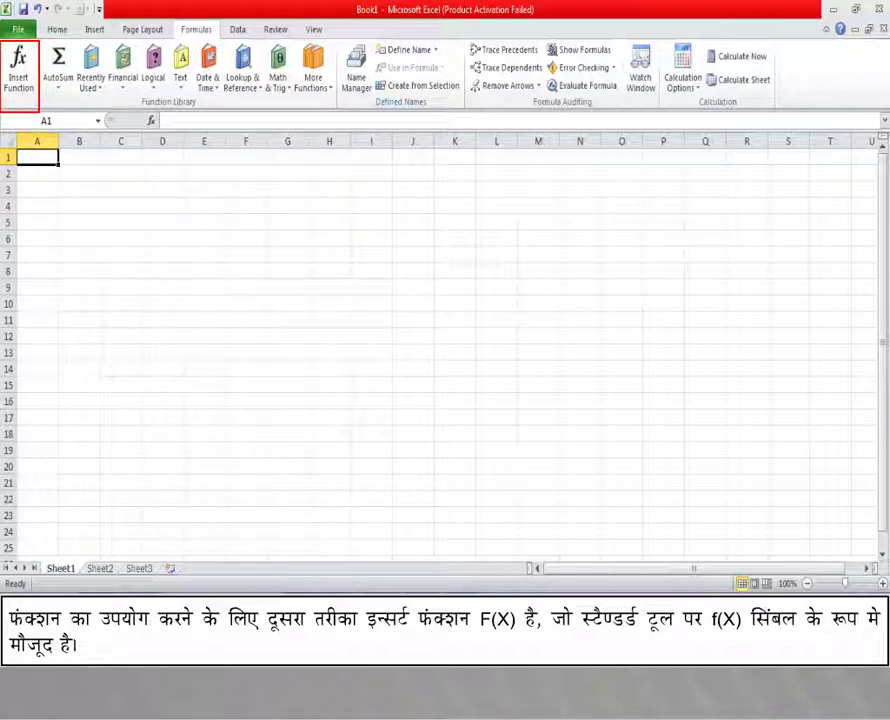
Open Insert Function for cell A1 of the blank sheet, and the Name Manager in the monthly sales workbook
key(shift+F3)
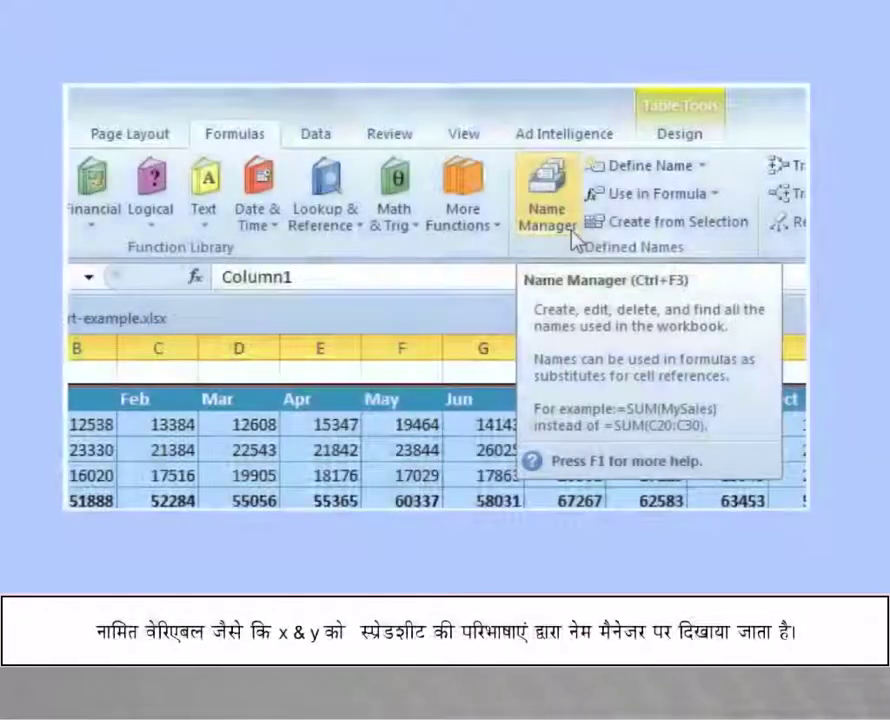
click(570, 238)
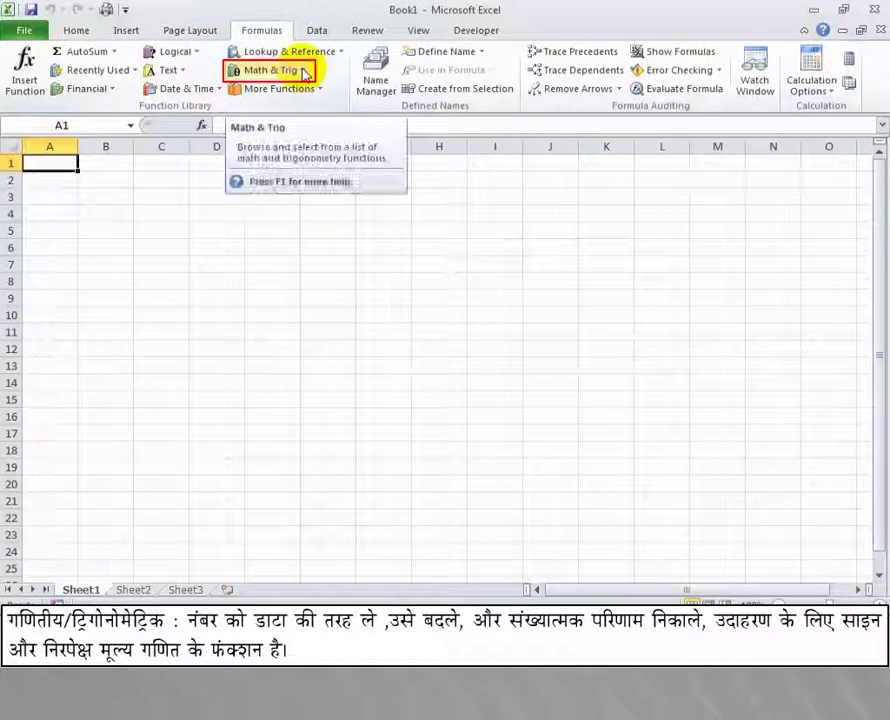
Examine the functions available in the Math & Trig, Logical and Text categories
click(304, 74)
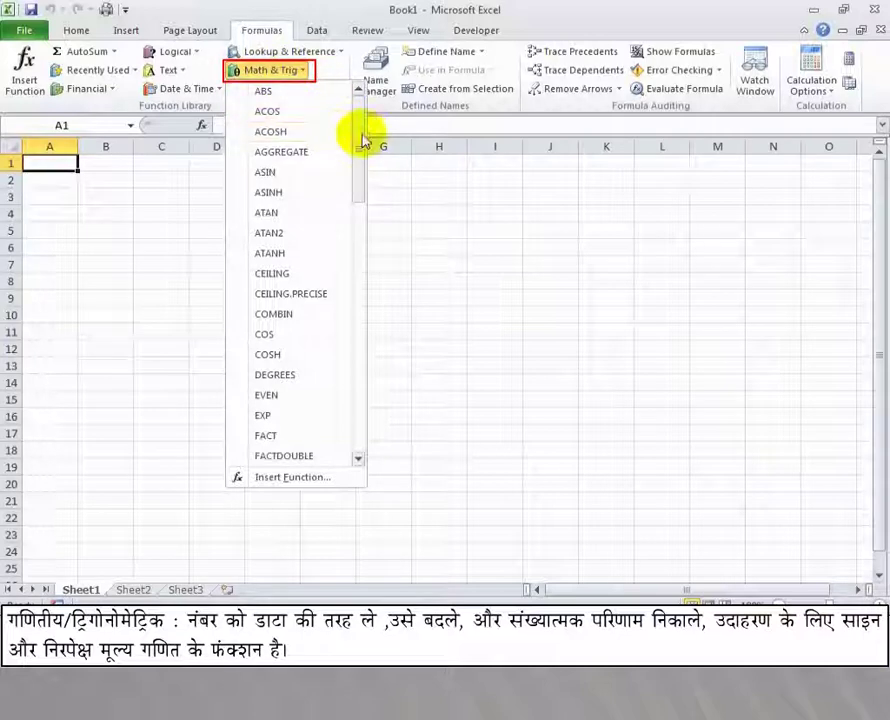
drag(362, 141, 356, 408)
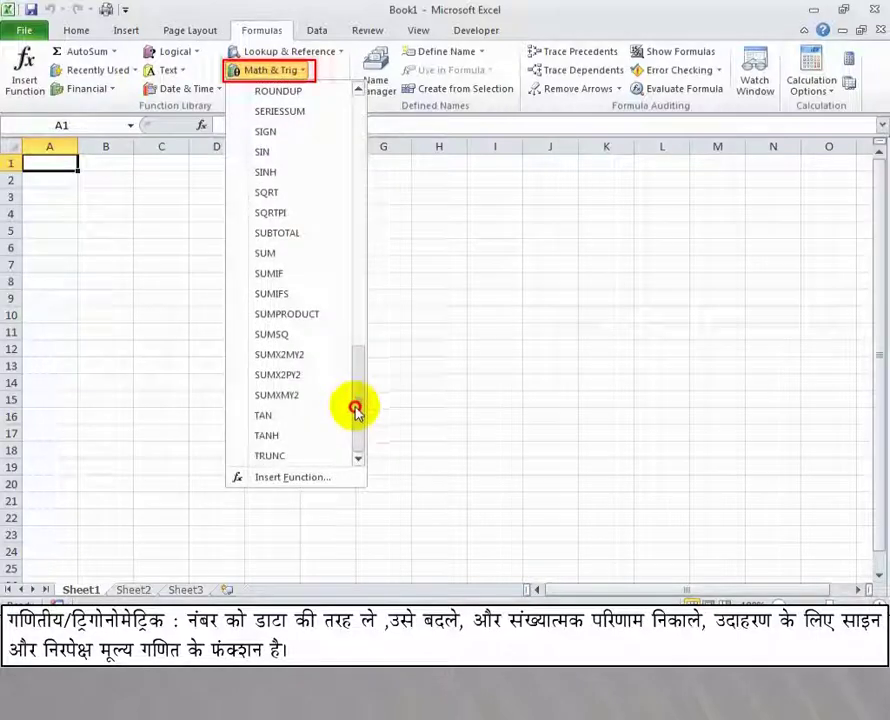
click(458, 395)
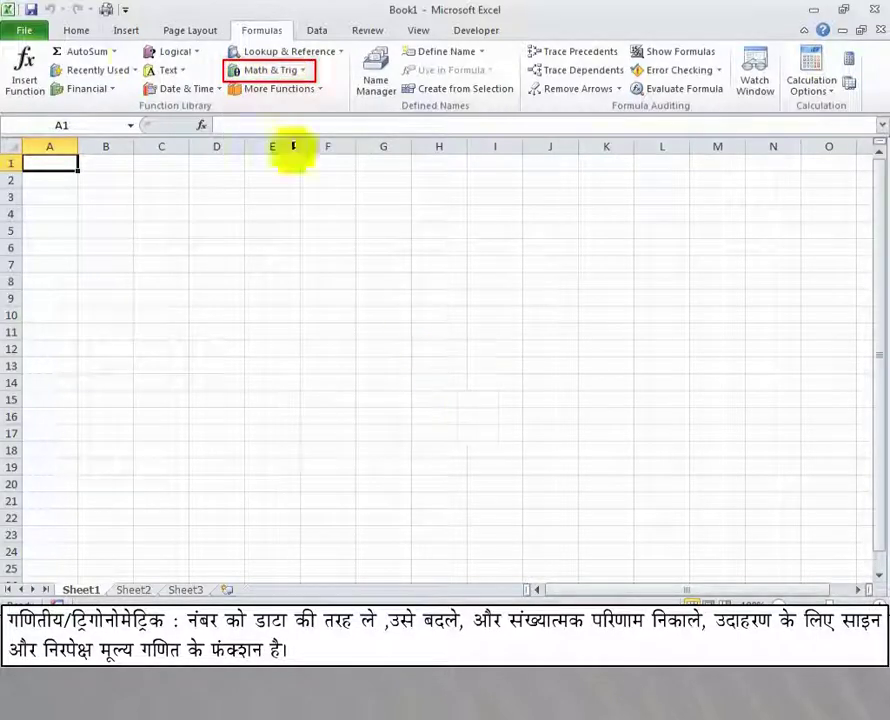
click(199, 55)
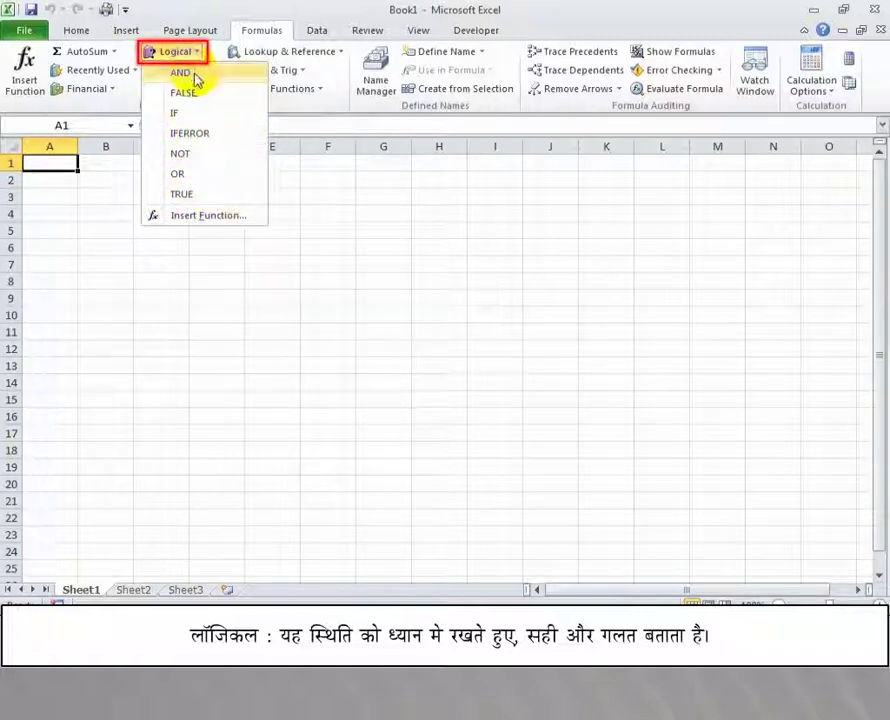
click(195, 278)
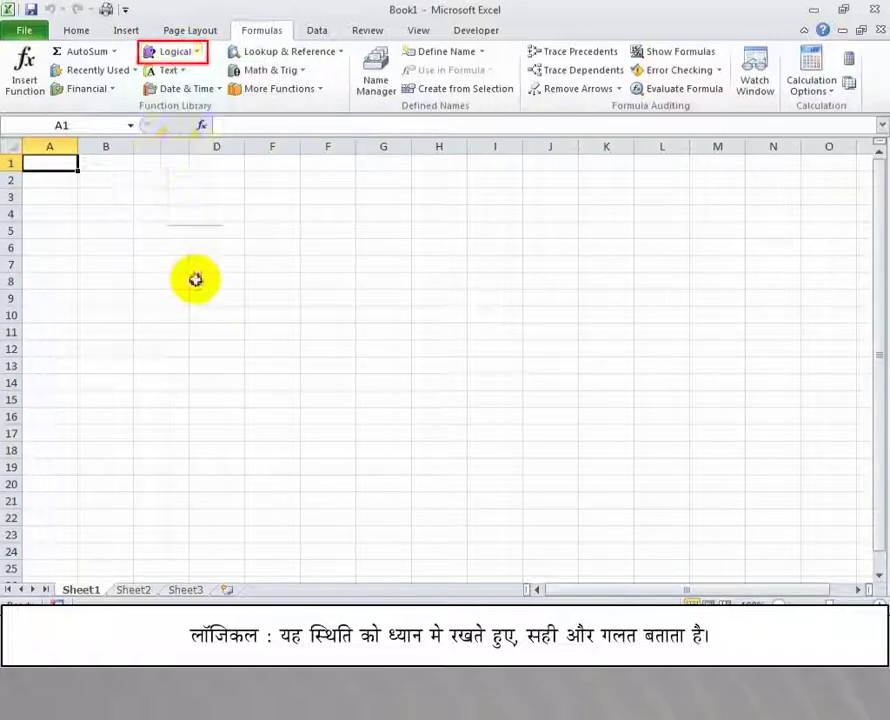
click(170, 71)
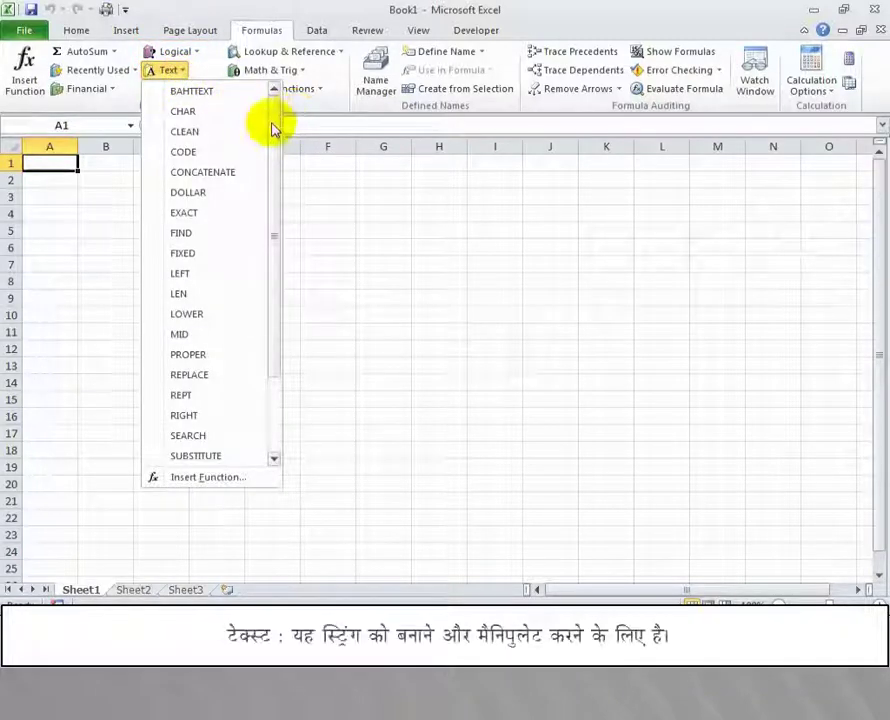
drag(273, 127, 264, 223)
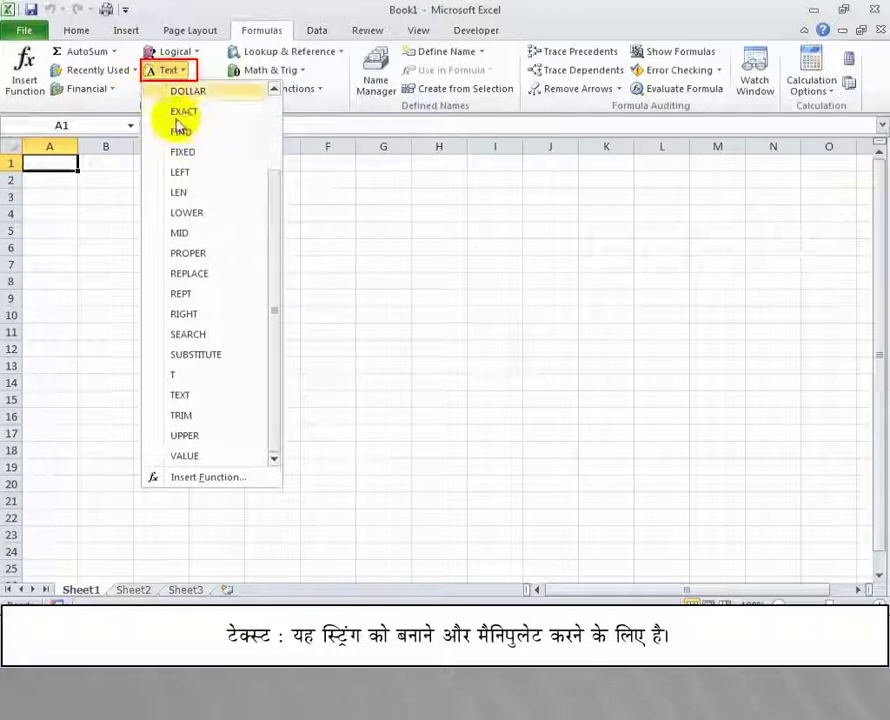
click(377, 432)
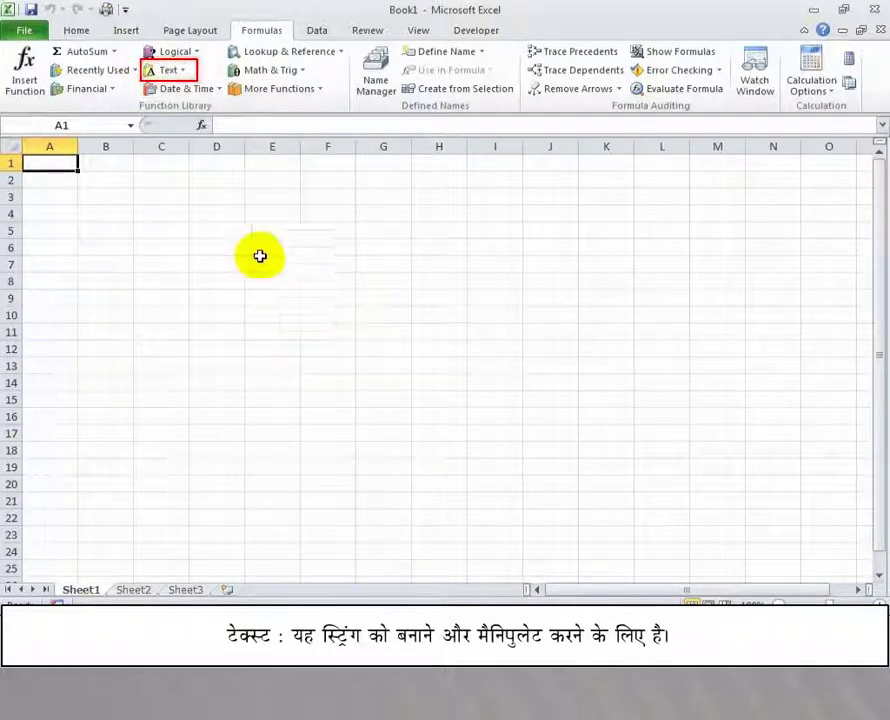
Examine the functions available in the Lookup & Reference and Statistical categories, through the end of the Statistical list
click(340, 56)
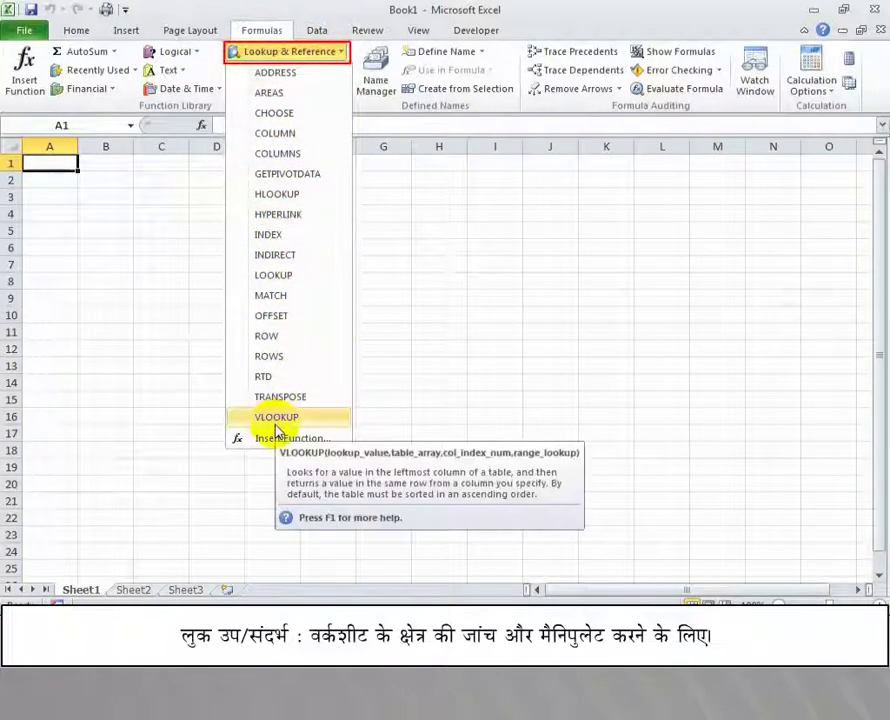
click(473, 455)
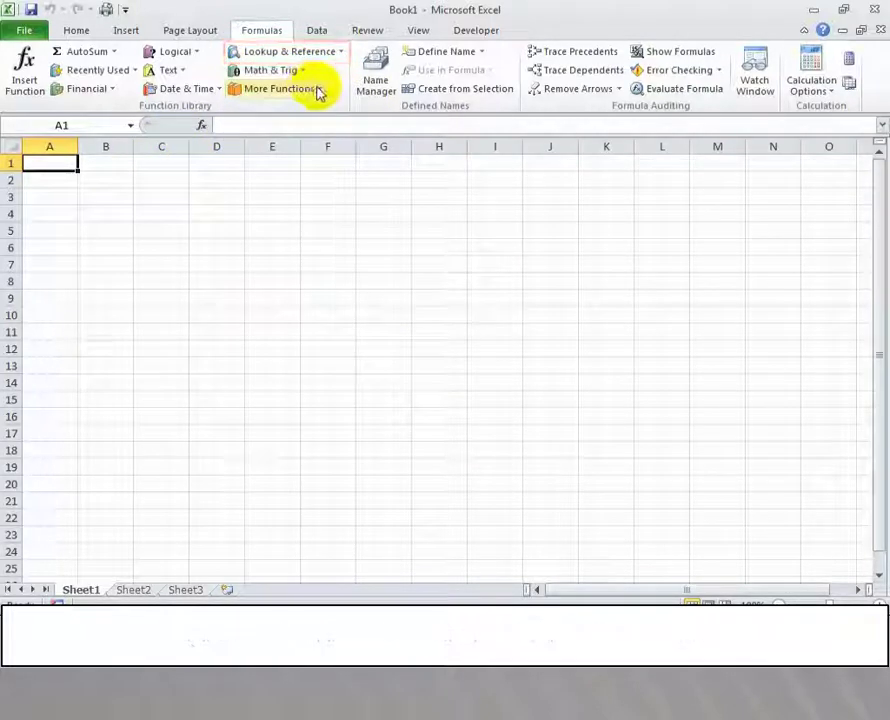
mouse_move(311, 111)
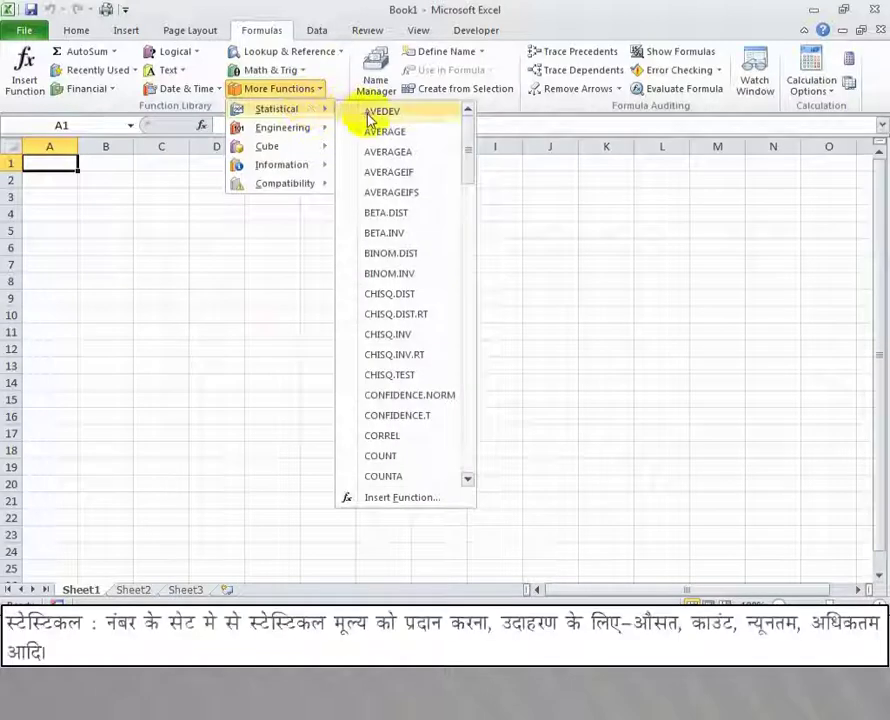
drag(471, 146, 431, 441)
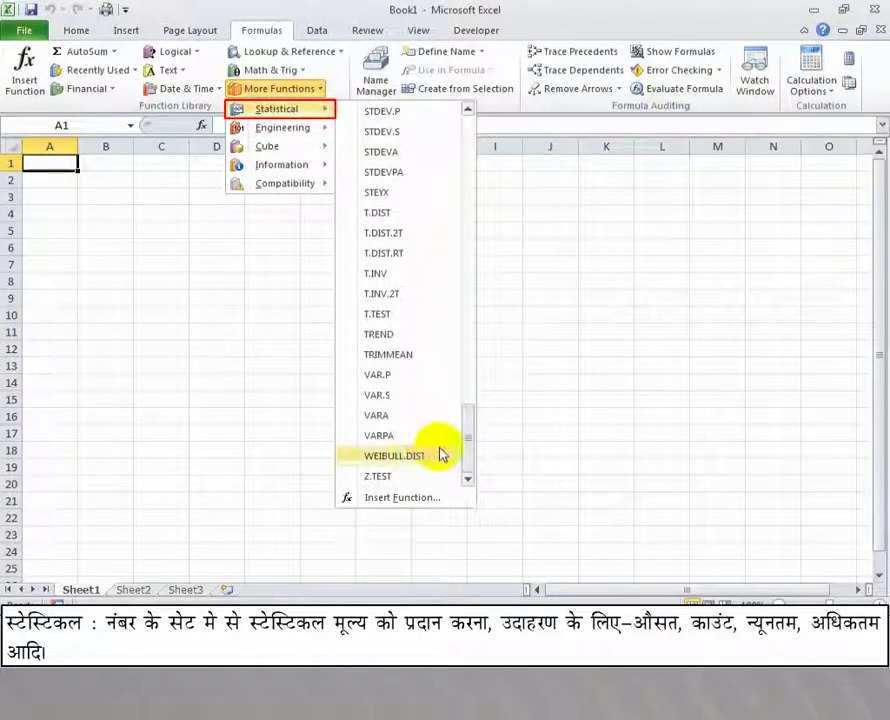
click(579, 469)
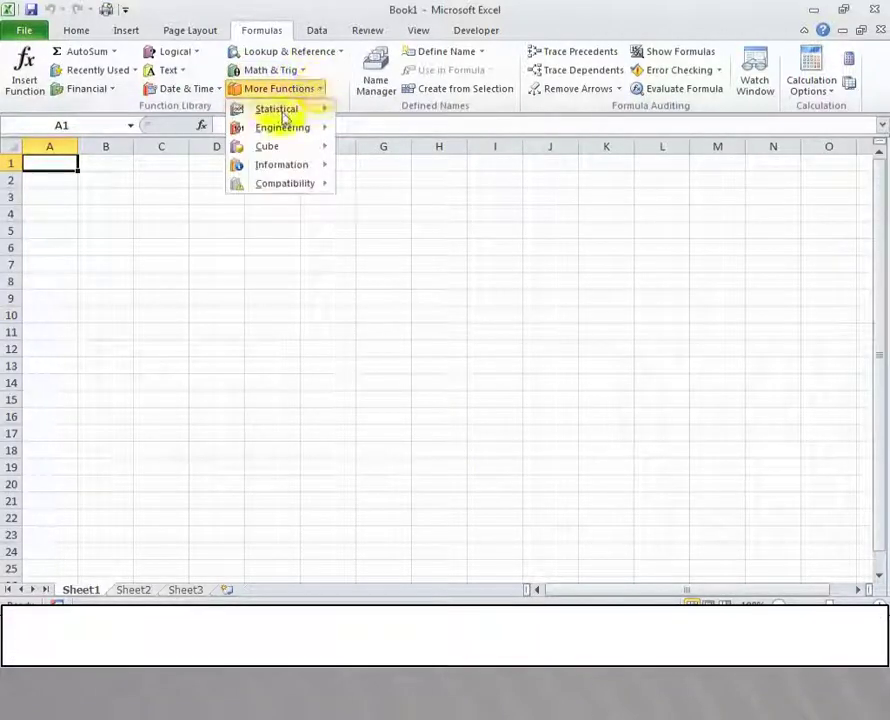
mouse_move(281, 116)
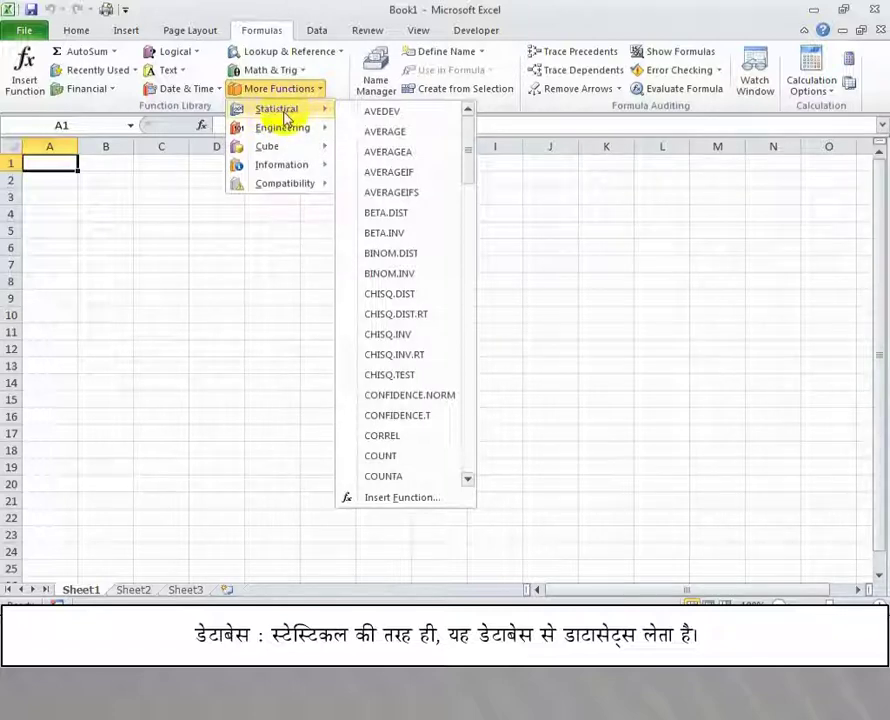
click(540, 234)
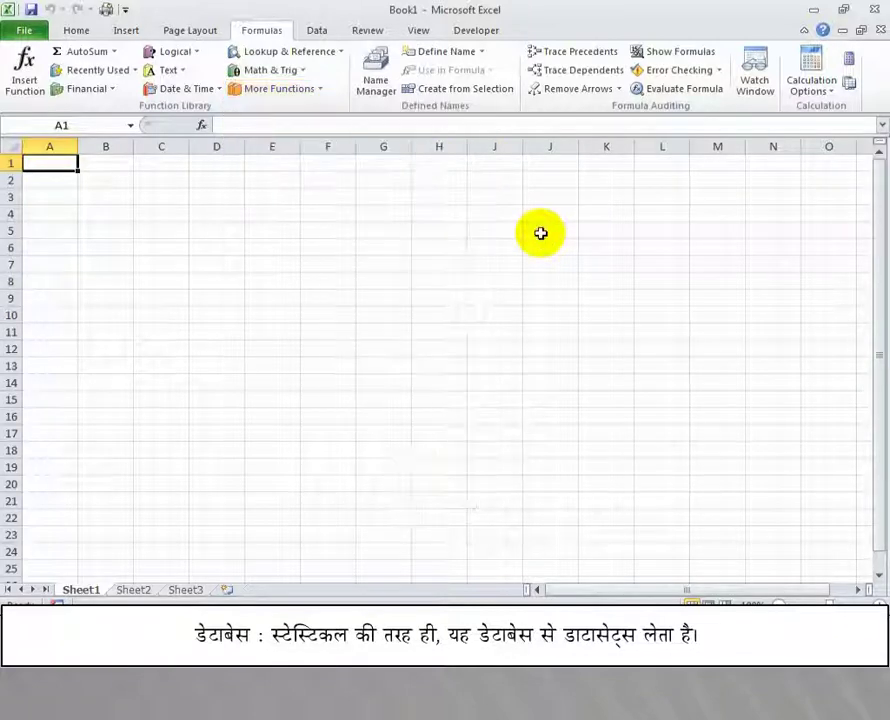
Examine the full lists of functions available in the Date & Time and Engineering categories
click(217, 89)
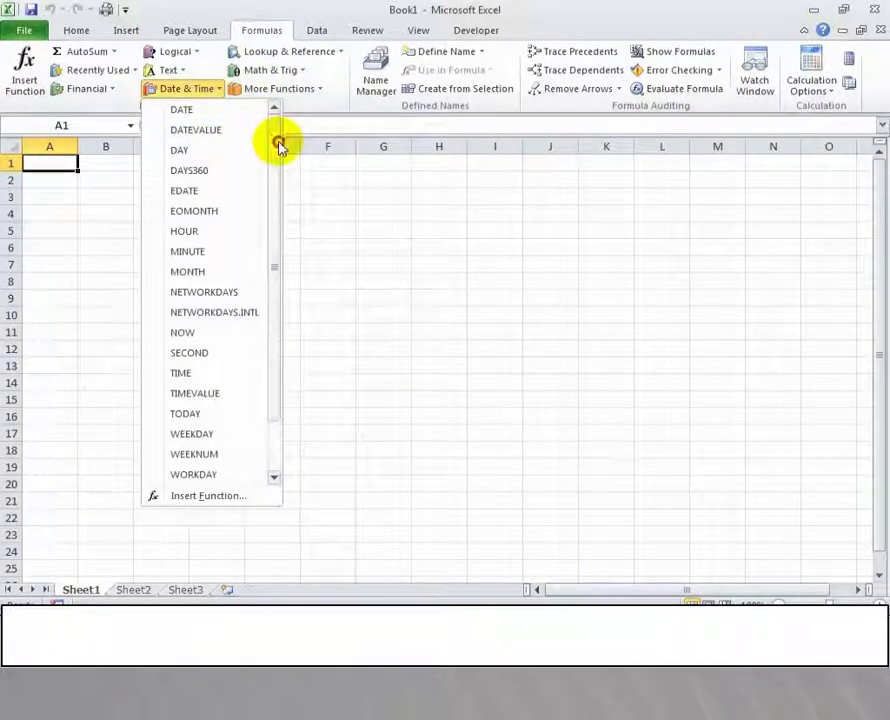
drag(279, 146, 274, 218)
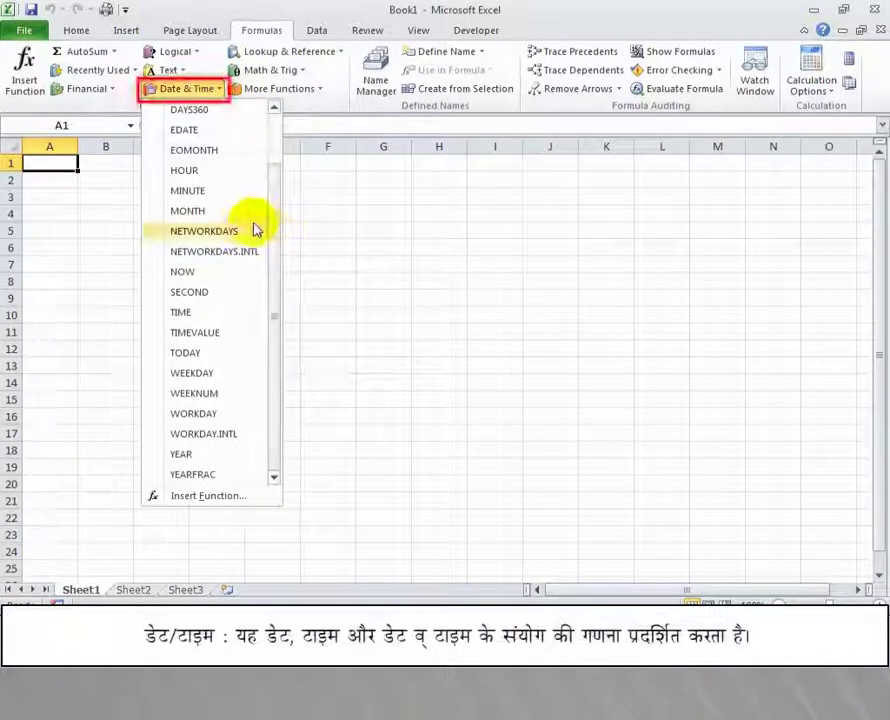
click(418, 501)
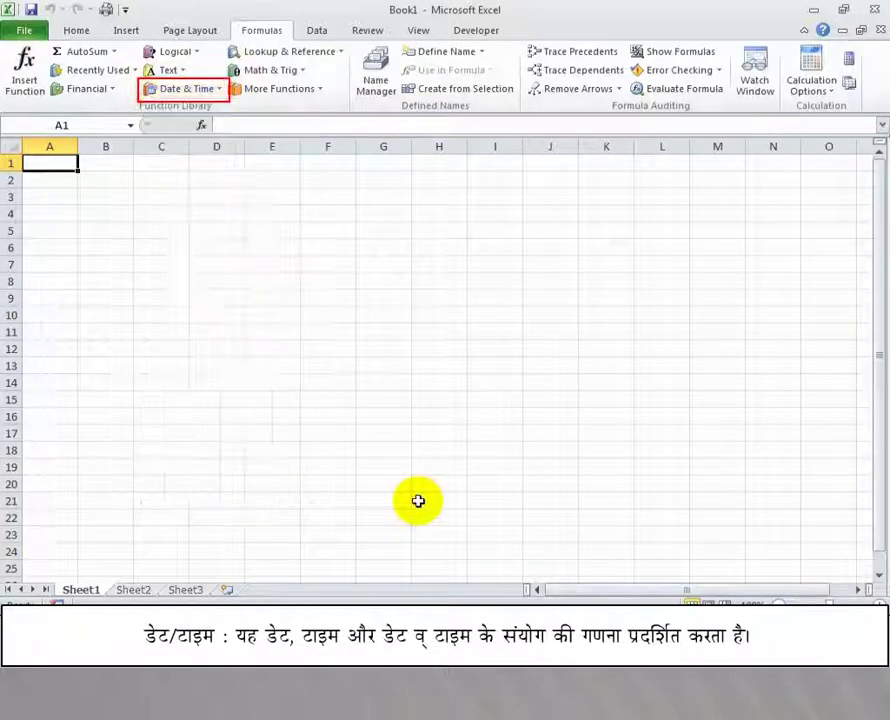
click(320, 90)
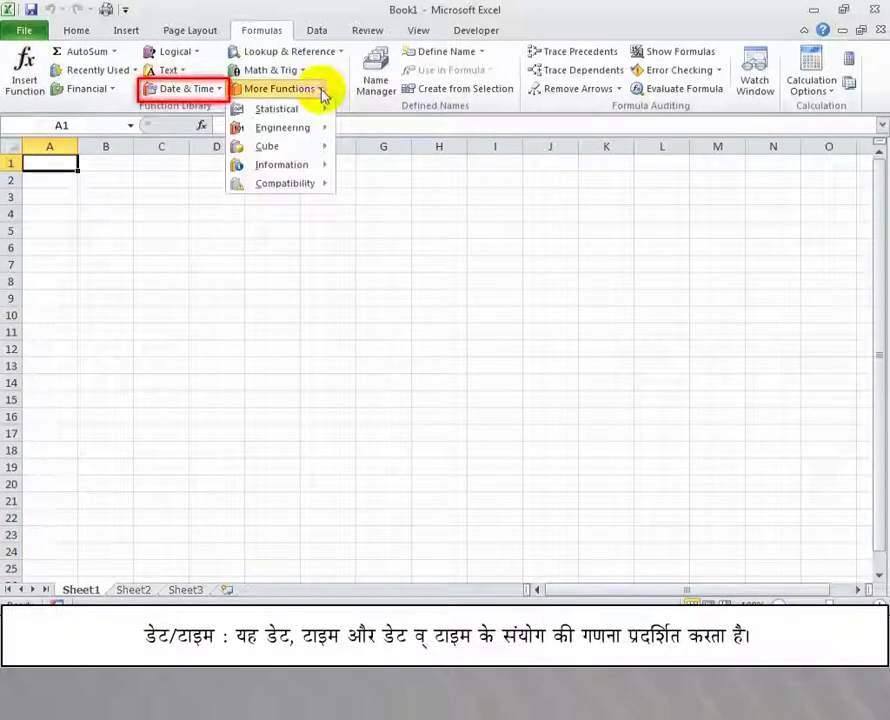
mouse_move(294, 131)
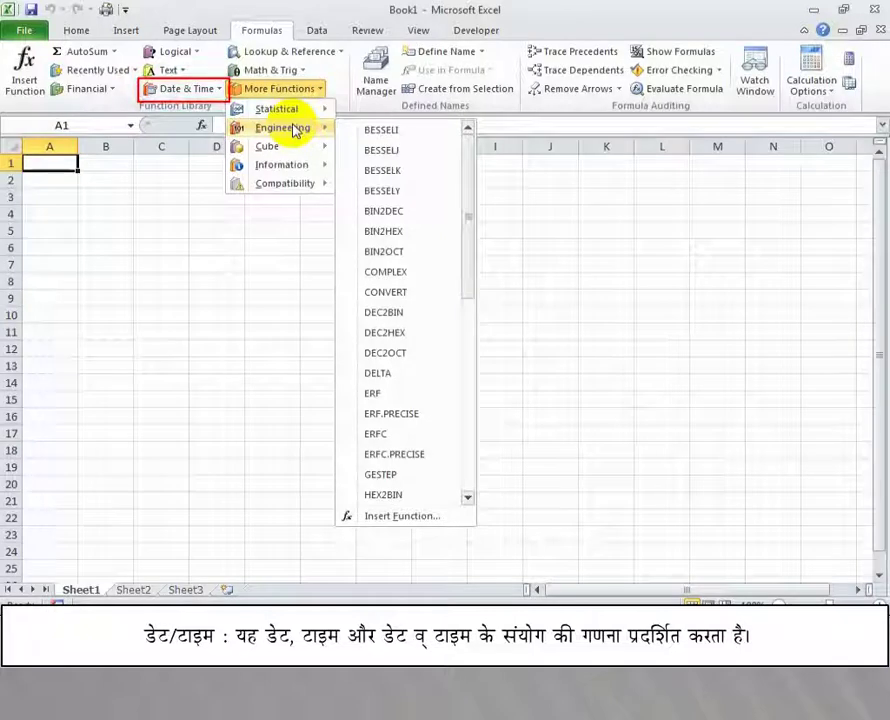
drag(466, 173, 466, 395)
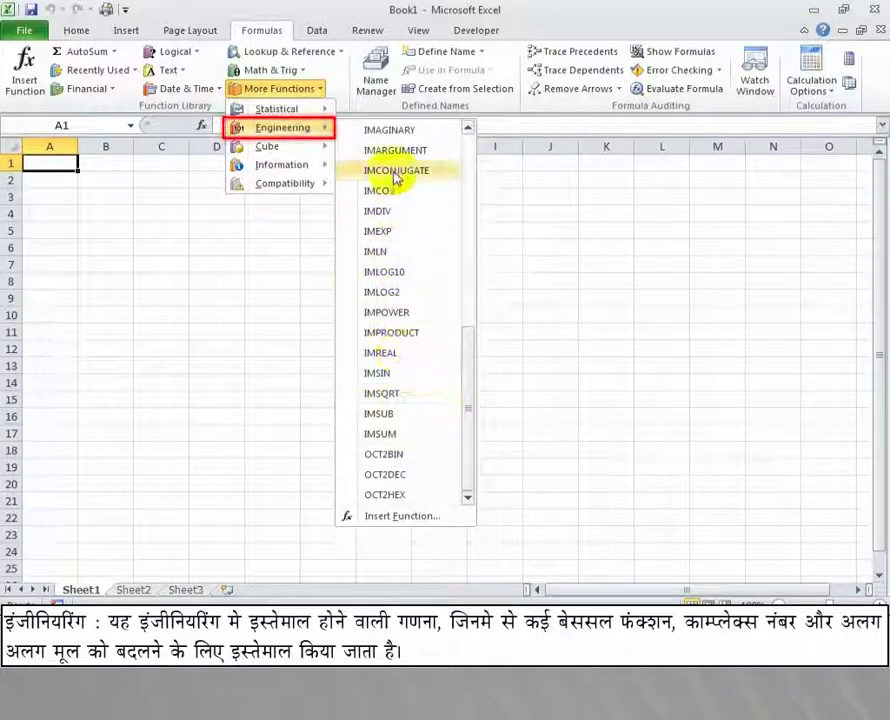
click(600, 300)
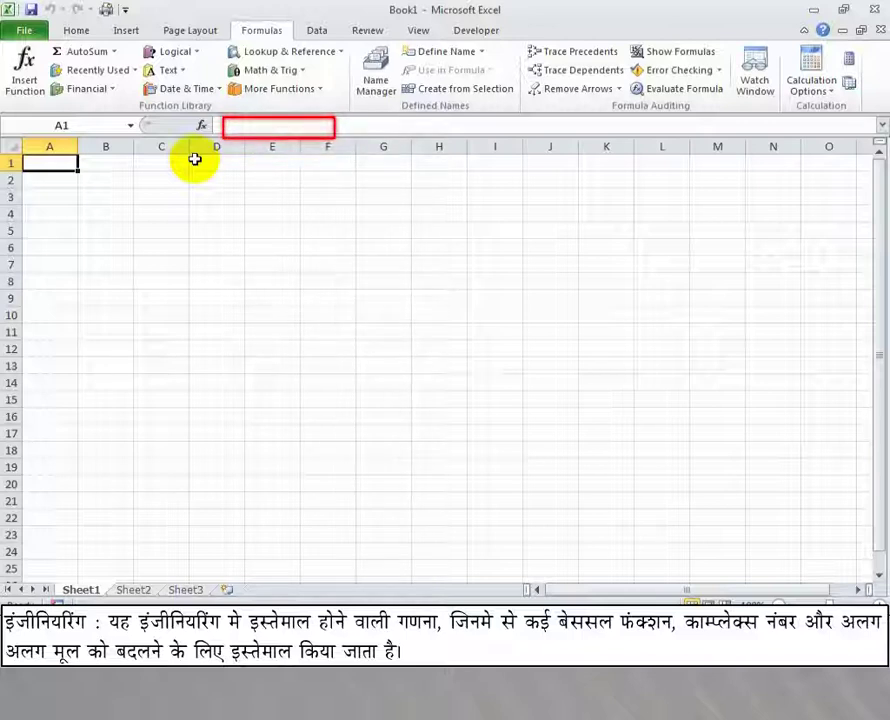
Examine the functions available in the Financial and Information categories
click(112, 90)
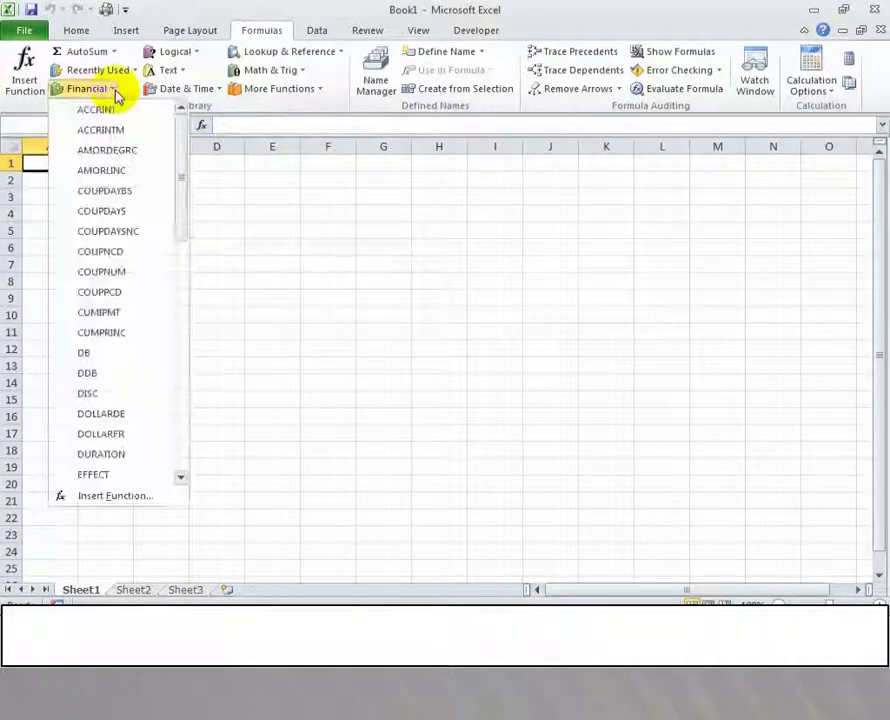
drag(185, 128, 175, 370)
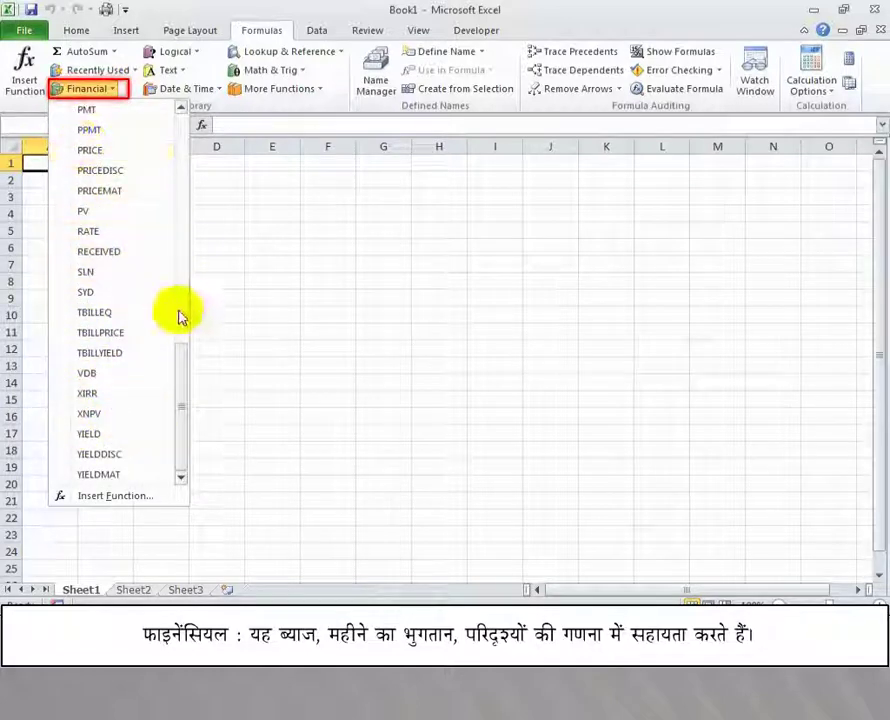
click(229, 345)
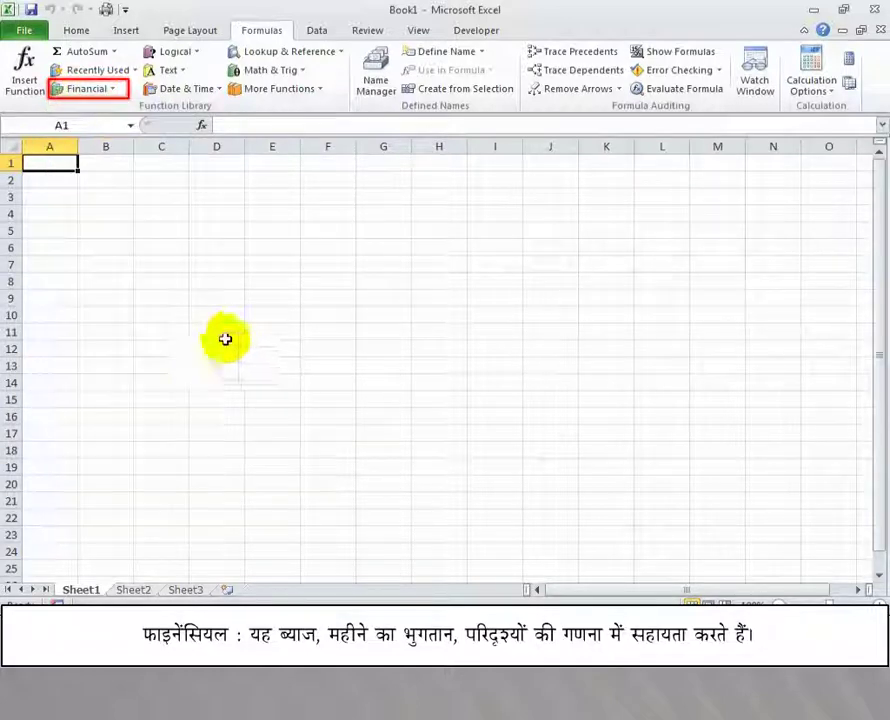
click(314, 90)
mouse_move(297, 169)
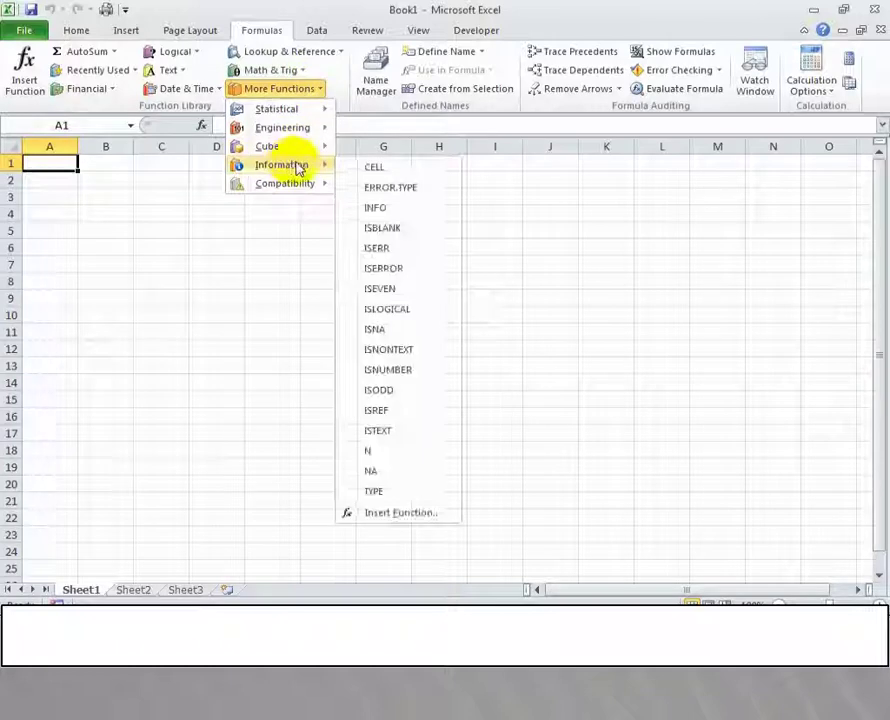
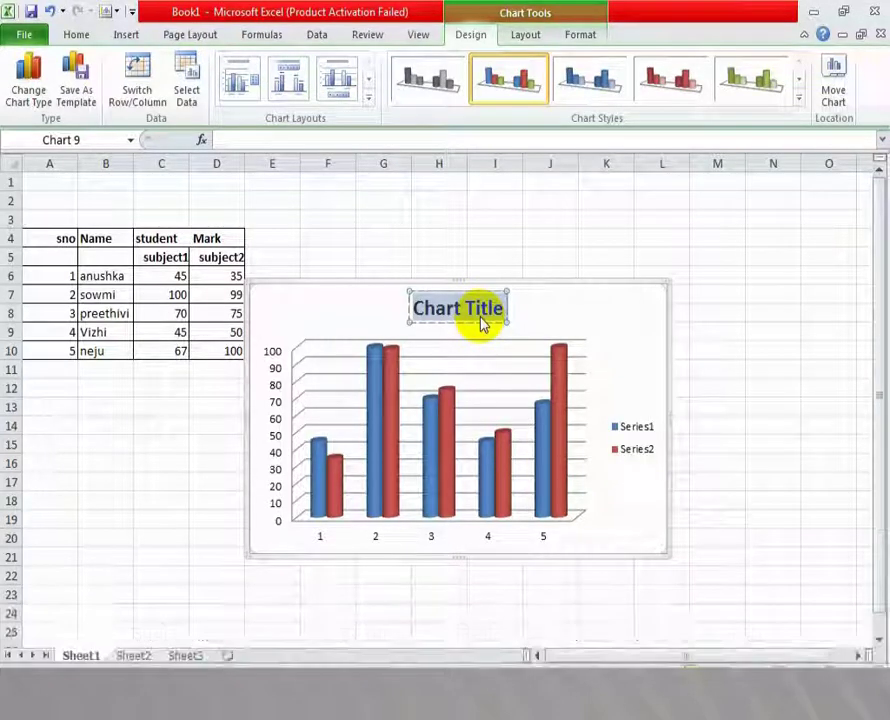
Replace the chart's placeholder title with "comparsion charts" and finish editing the title
text(compa)
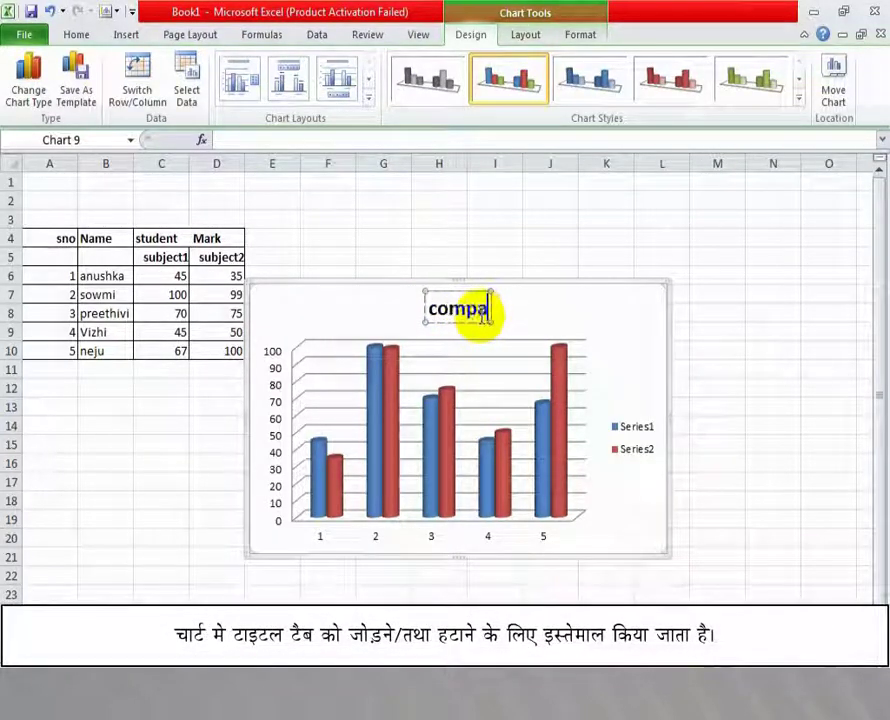
text(rsion)
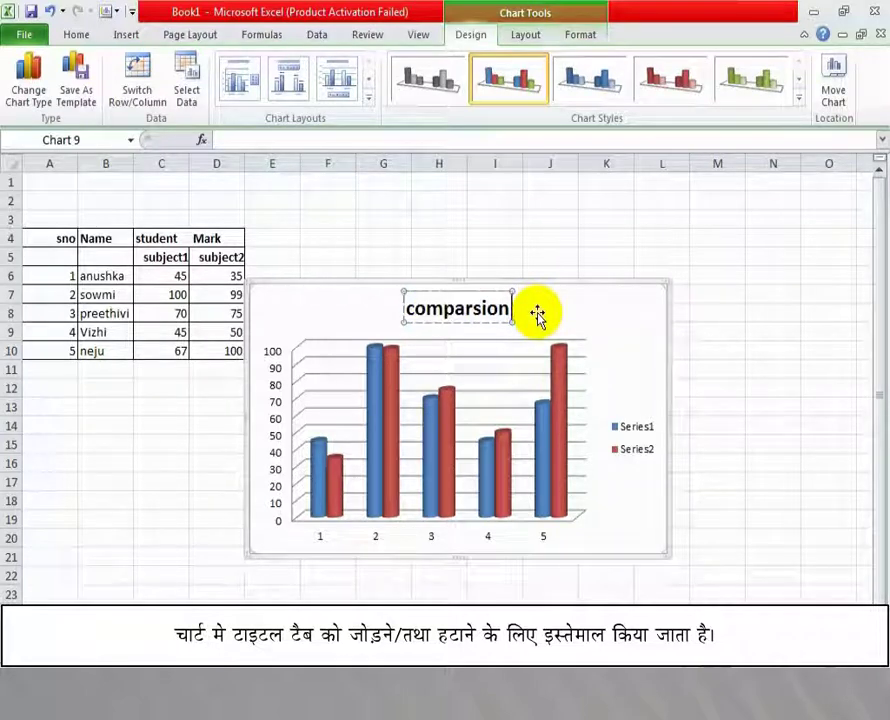
text(cha)
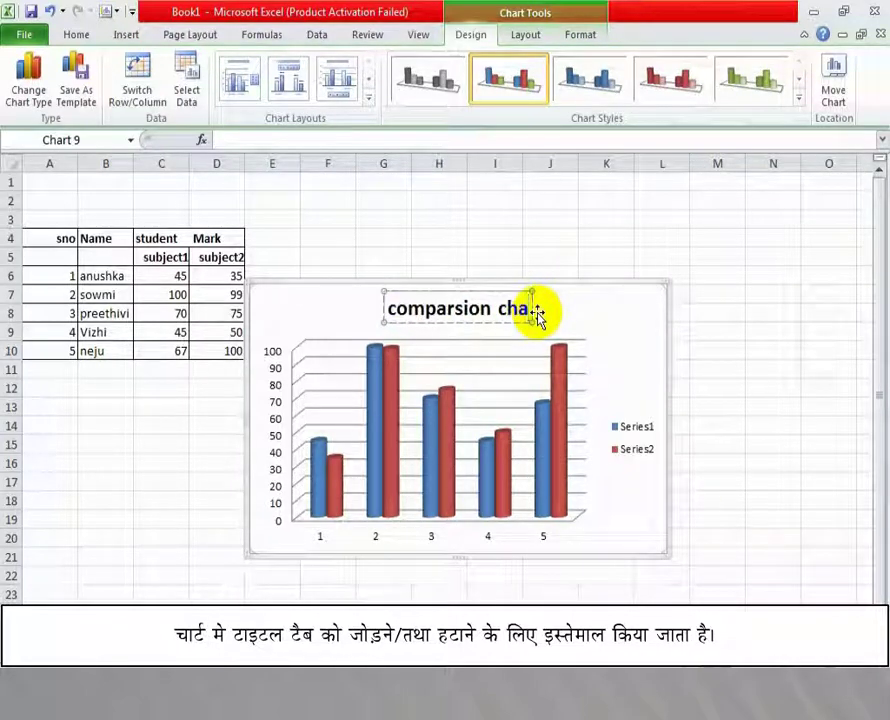
text(rts)
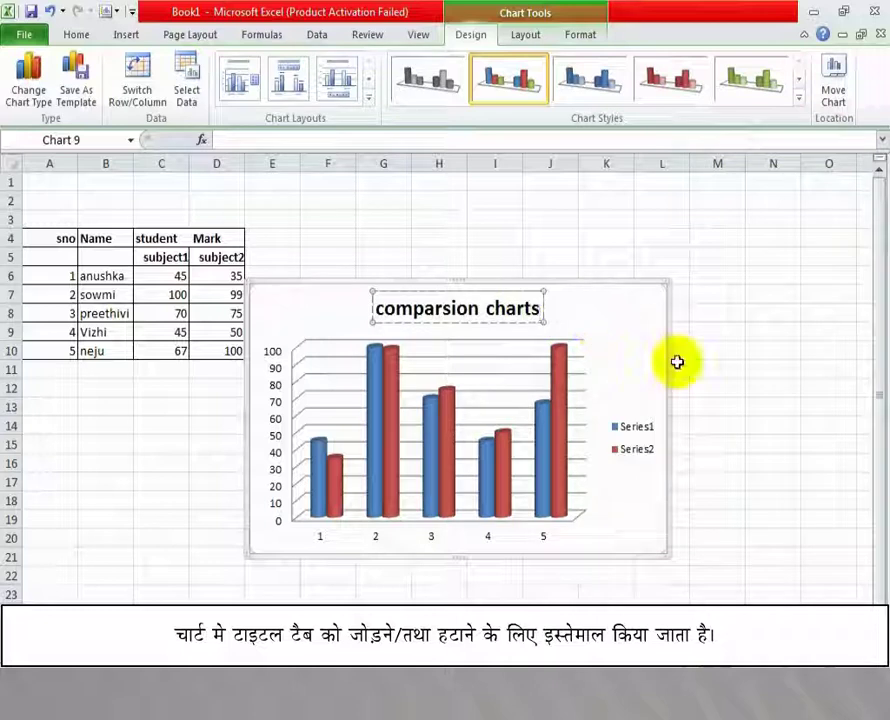
click(602, 237)
click(561, 441)
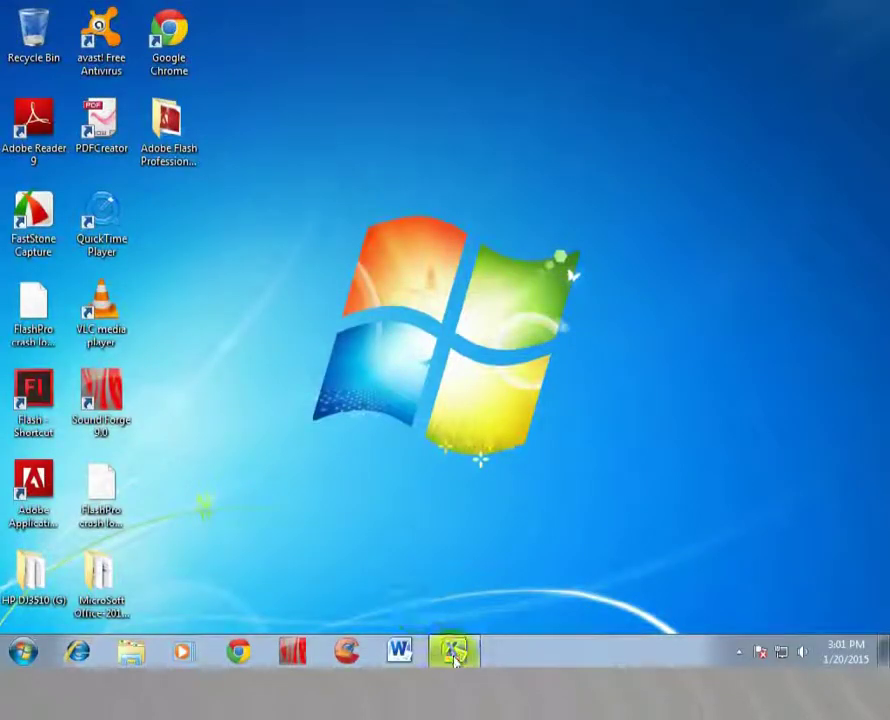
Switch from the desktop to the Excel workbook and insert a clustered cylinder chart of the marks in C6:D10
click(453, 650)
drag(159, 258, 238, 316)
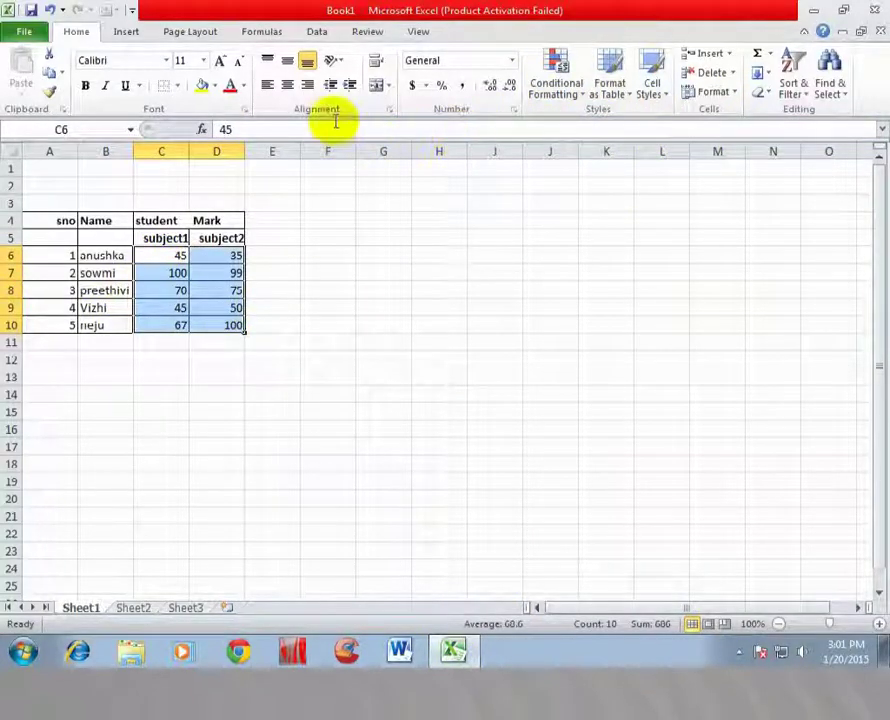
click(131, 32)
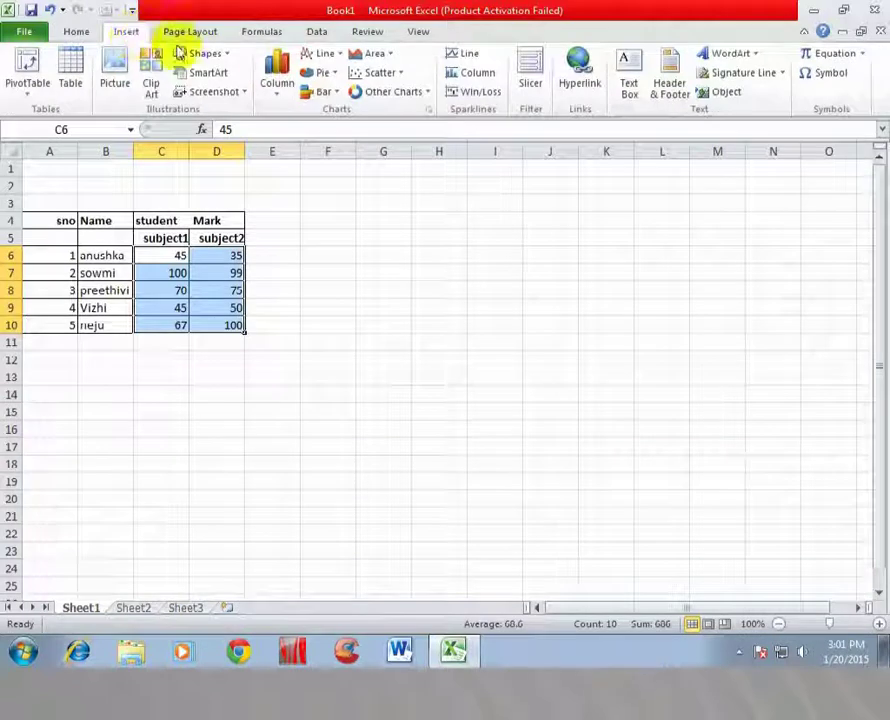
click(277, 75)
click(284, 283)
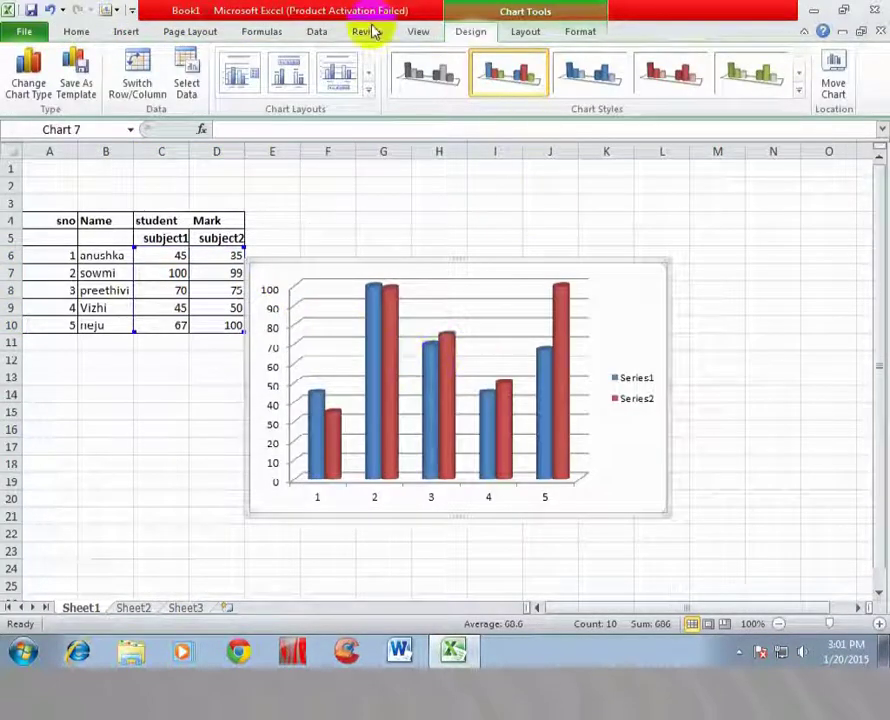
Show the chart's primary horizontal axis without labeling and its primary vertical axis in billions
click(521, 35)
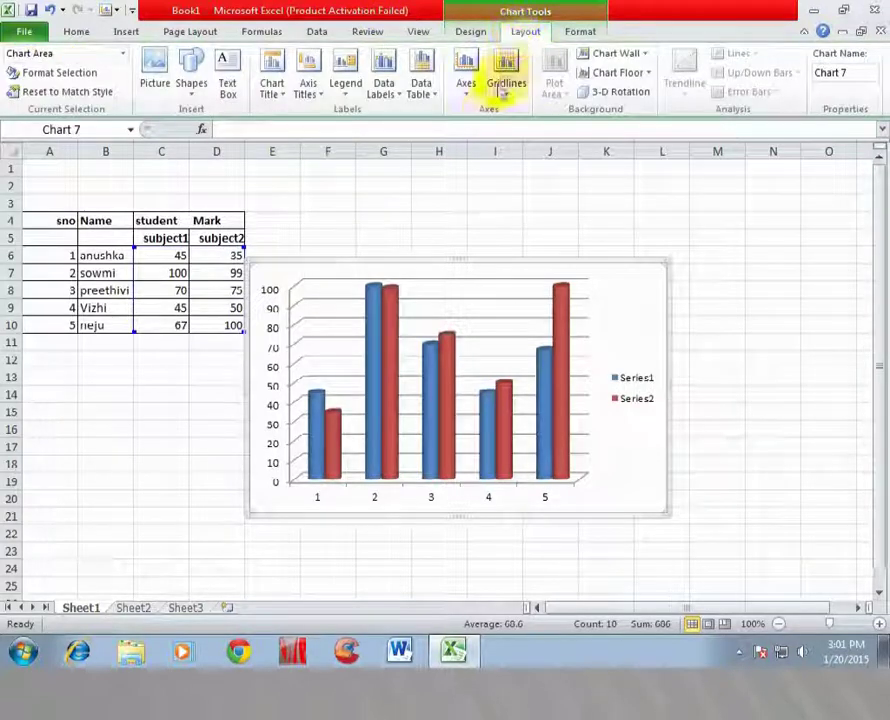
click(472, 97)
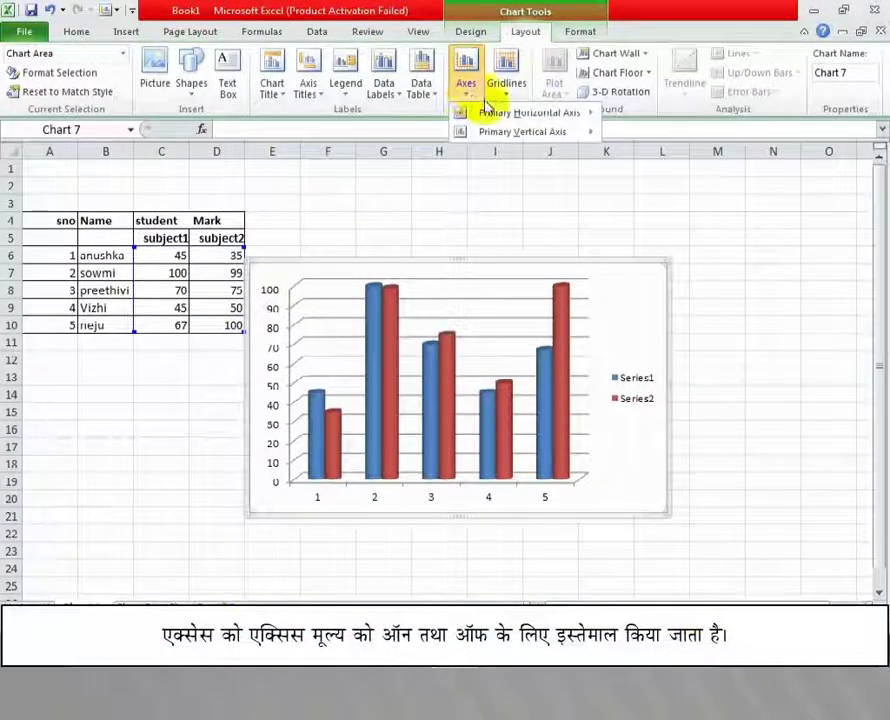
mouse_move(485, 114)
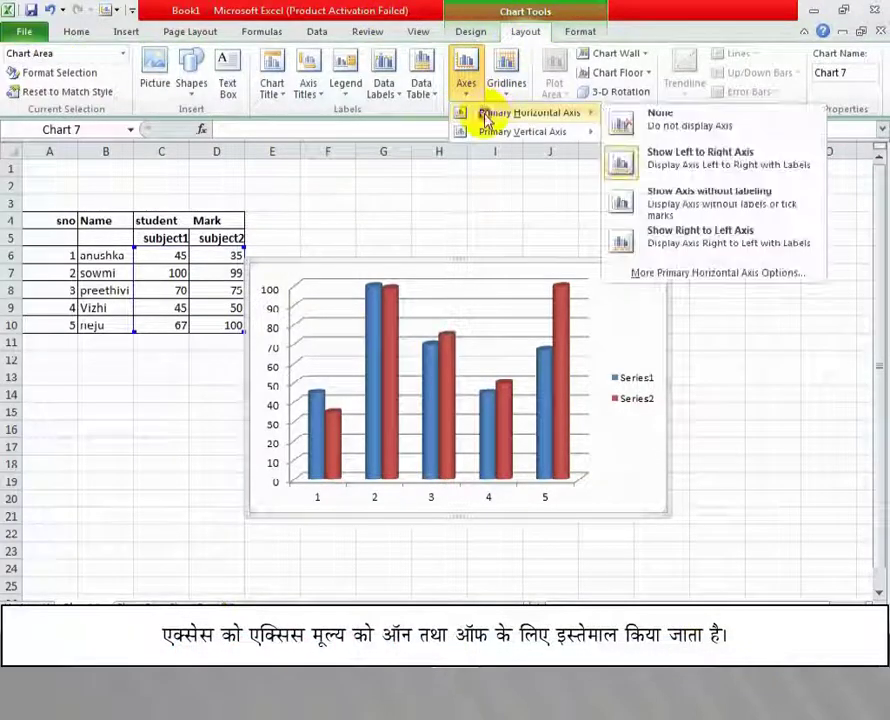
click(717, 200)
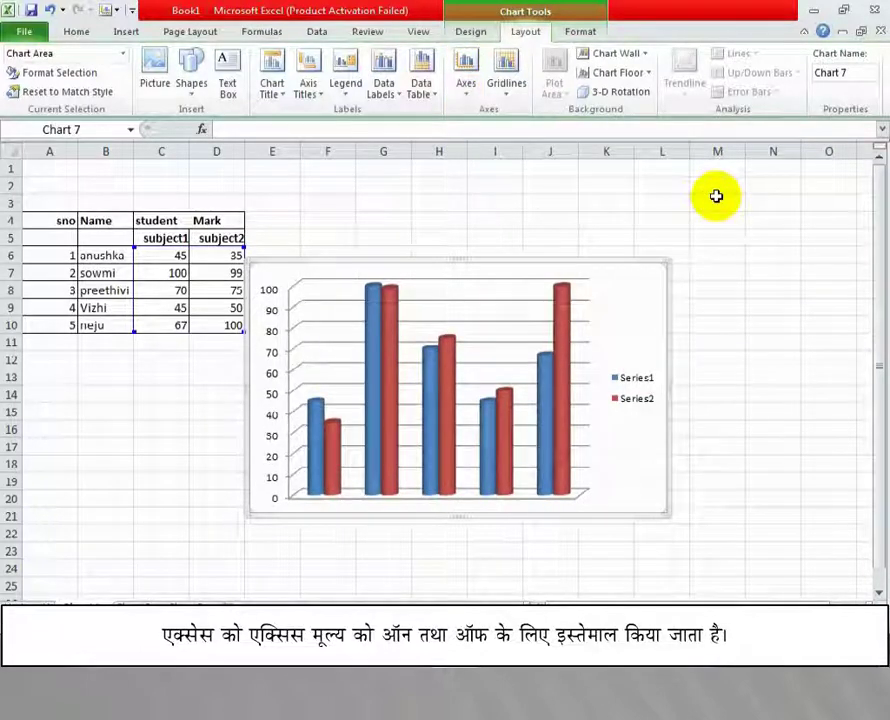
click(466, 80)
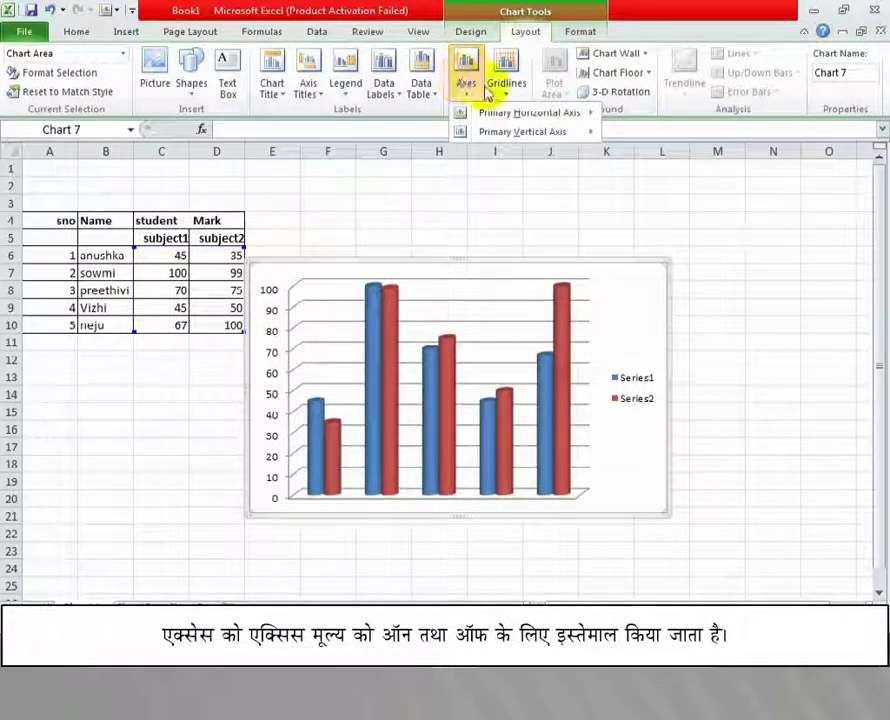
mouse_move(505, 131)
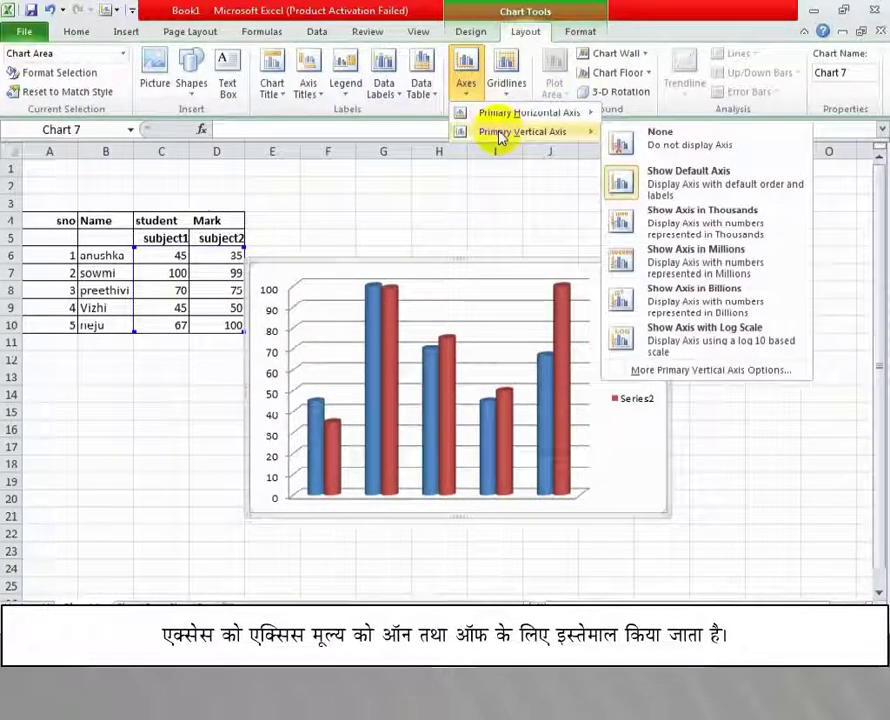
click(701, 311)
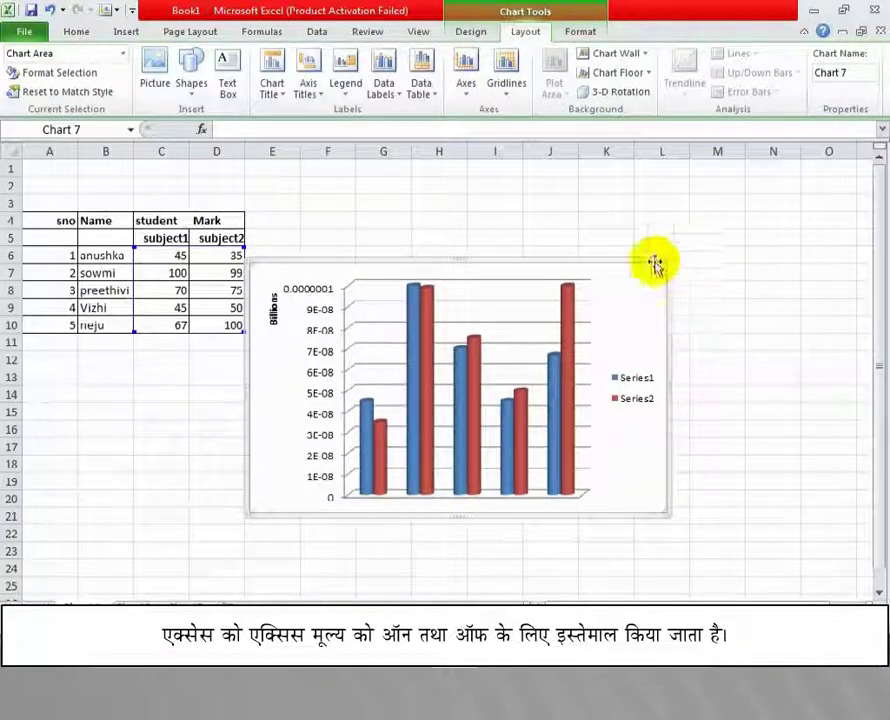
Display the chart's major and minor primary vertical gridlines and show the legend at the left
click(510, 86)
mouse_move(552, 136)
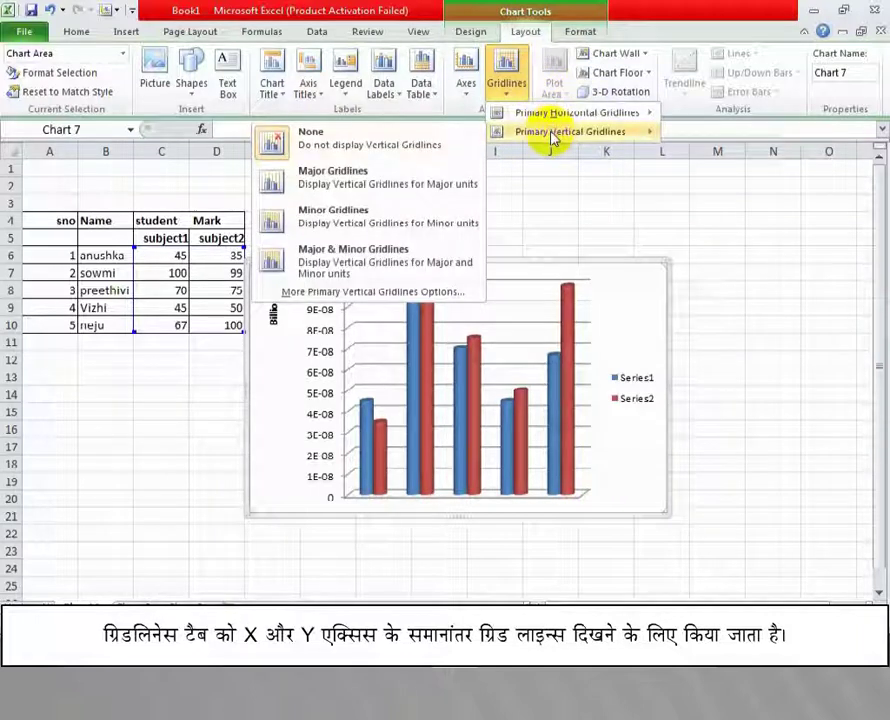
click(370, 255)
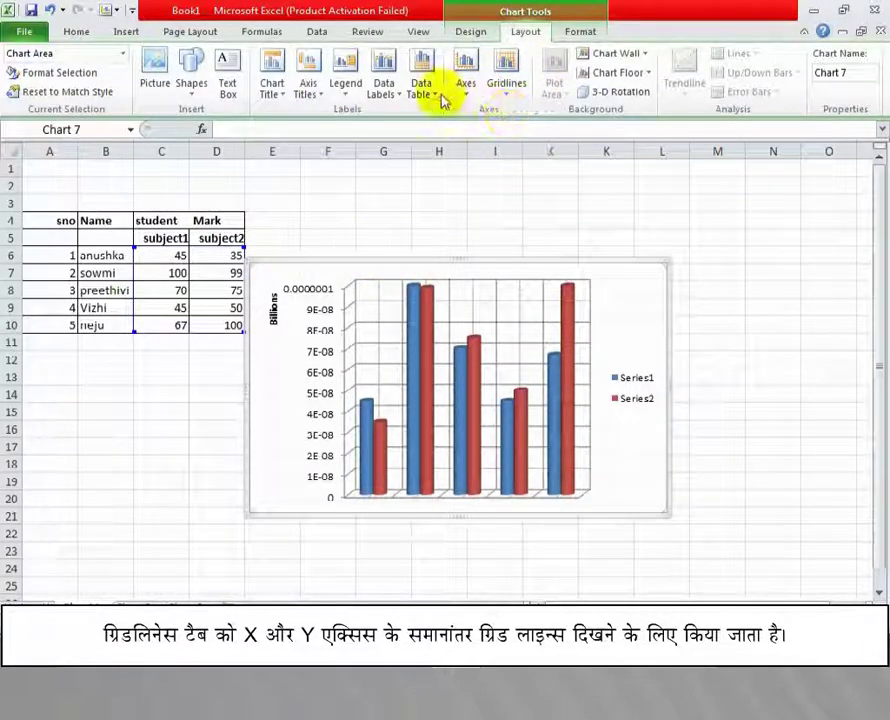
right_click(346, 86)
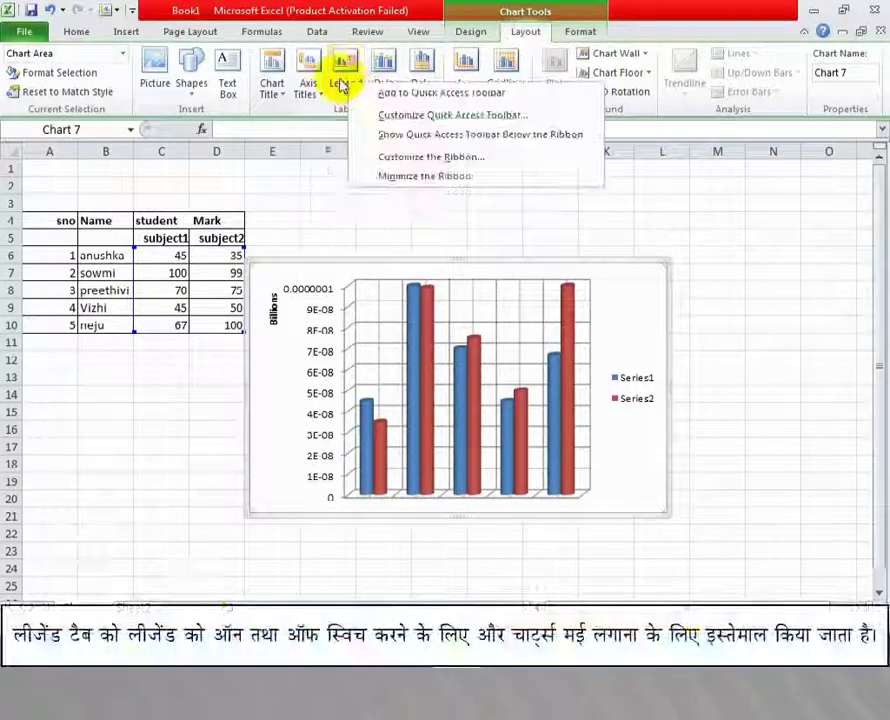
click(347, 86)
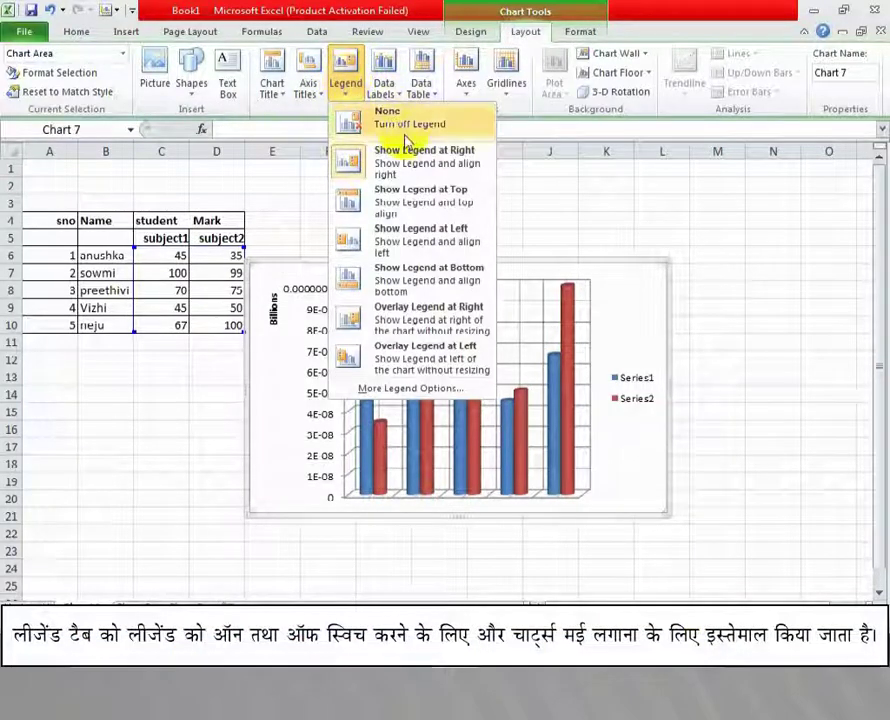
click(423, 235)
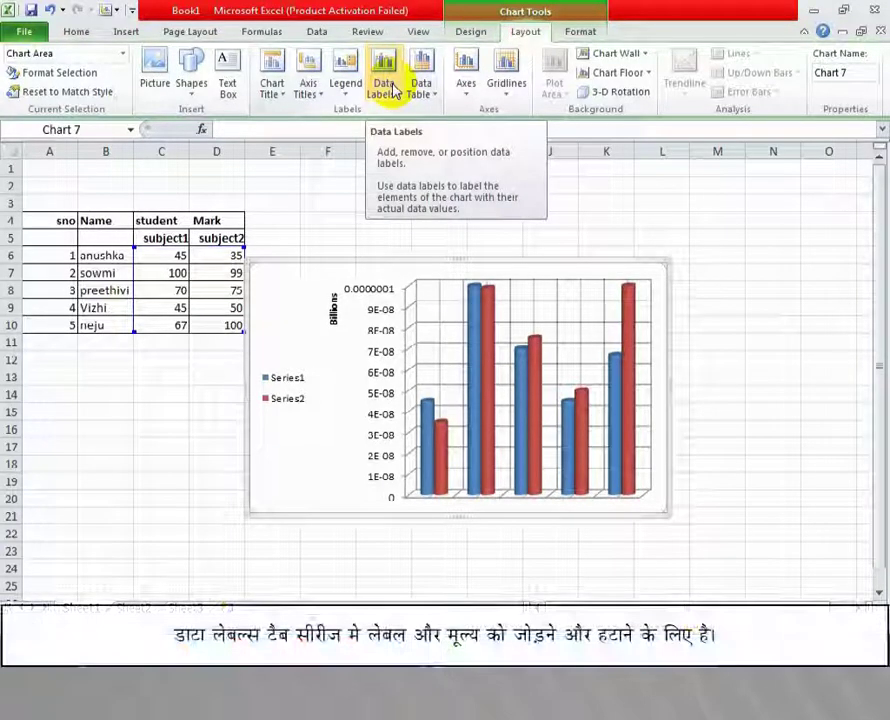
Show the chart's data labels and turn them off again
click(388, 86)
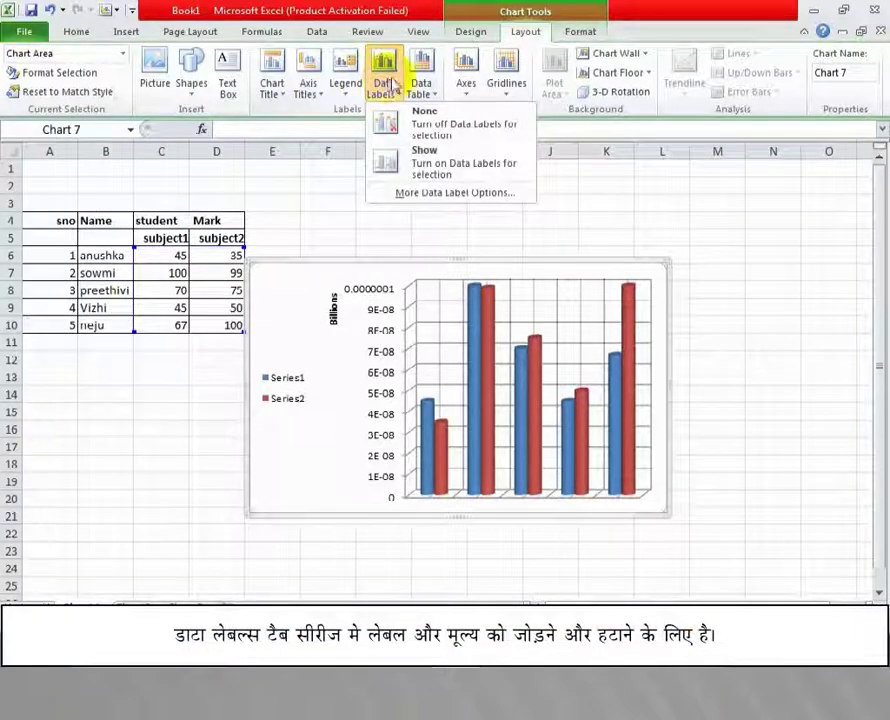
click(427, 170)
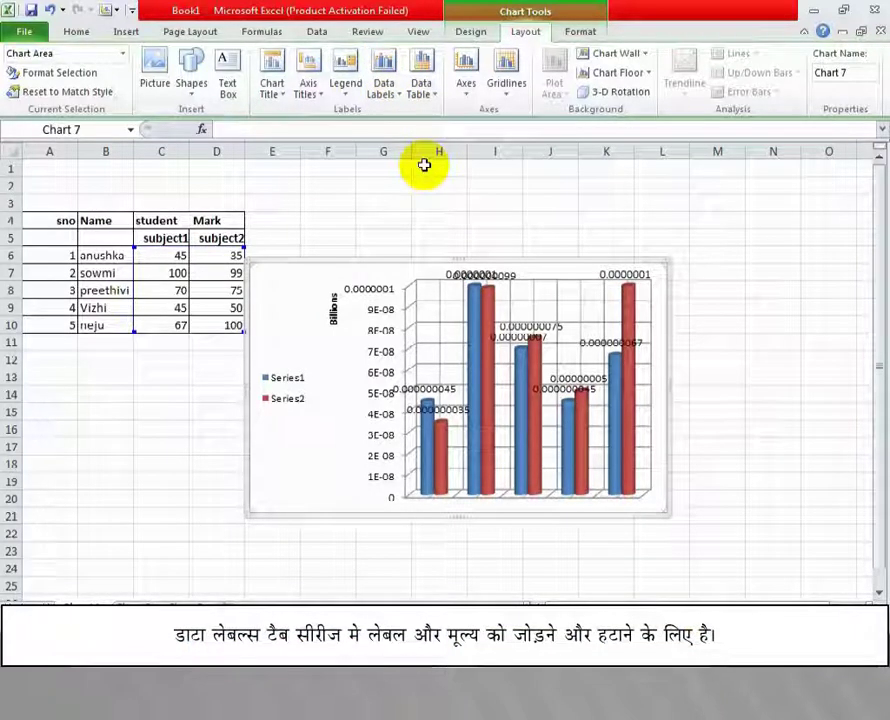
click(385, 82)
click(403, 120)
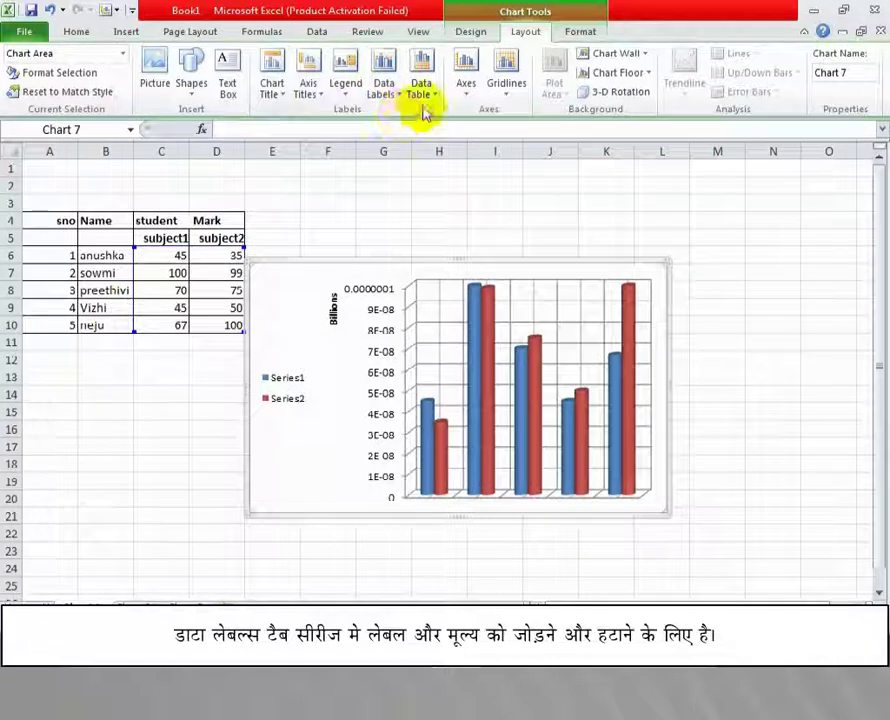
Show a data table below the chart without legend keys
click(424, 92)
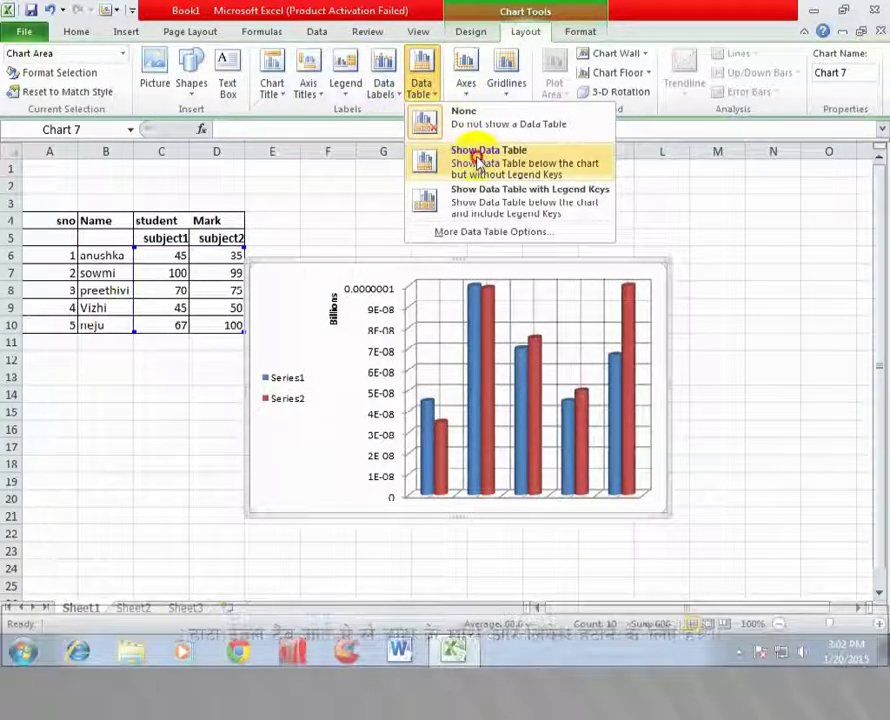
click(470, 158)
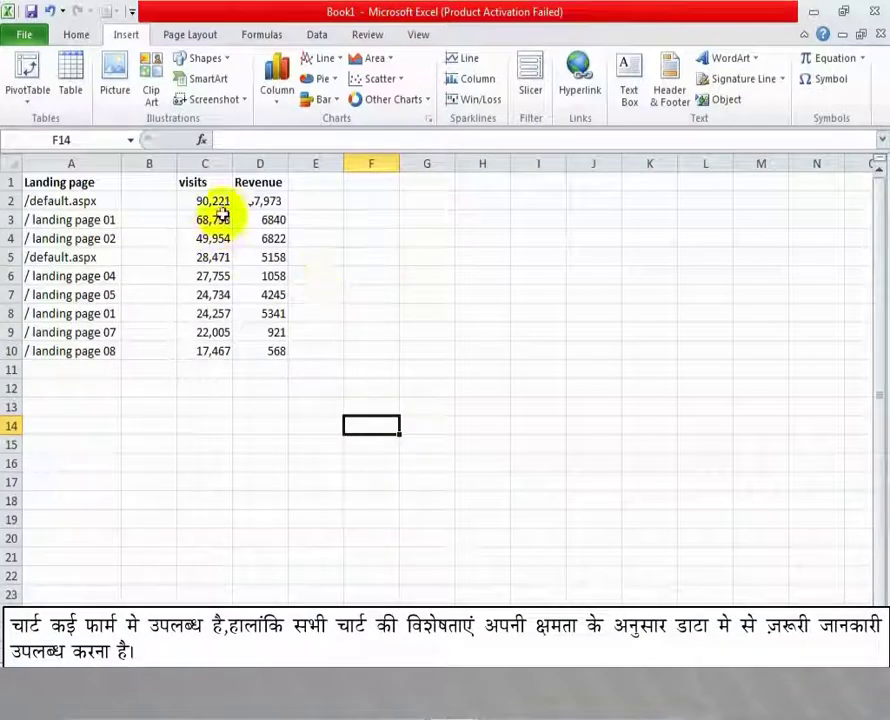
Select the visits values in C2:C10 and browse the complete list of chart types without inserting one
drag(219, 203, 214, 350)
click(323, 100)
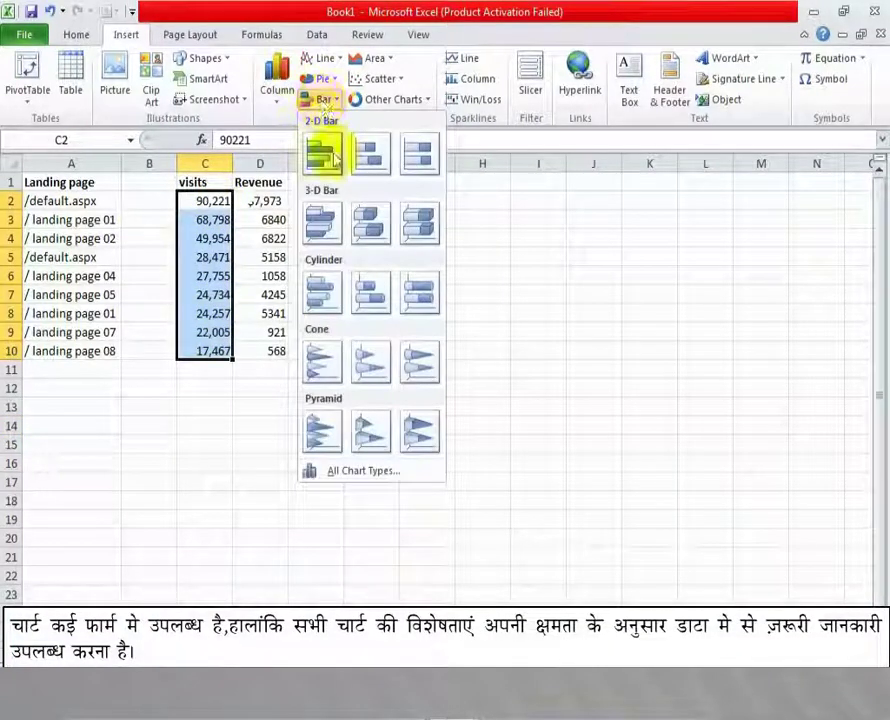
click(350, 471)
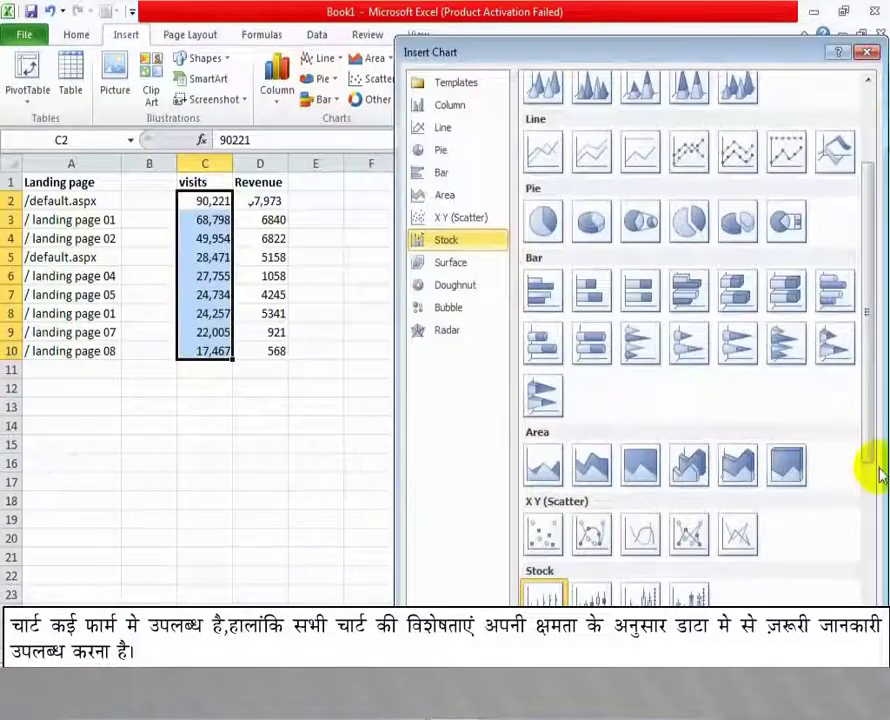
drag(868, 403, 866, 568)
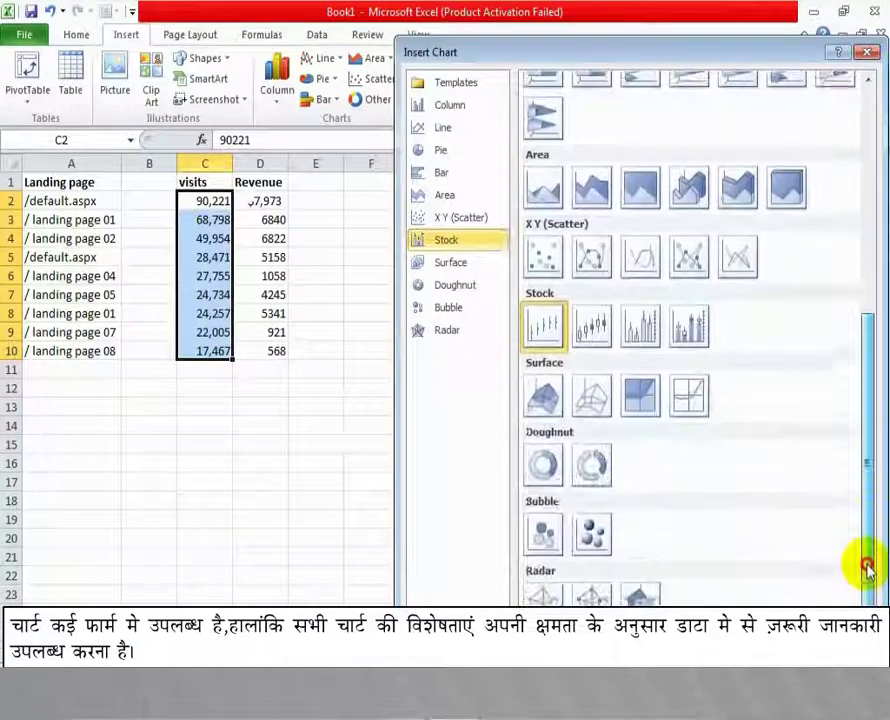
click(868, 57)
Examine the column, line, pie, scatter and other chart subtypes, including the complete chart type list
click(279, 80)
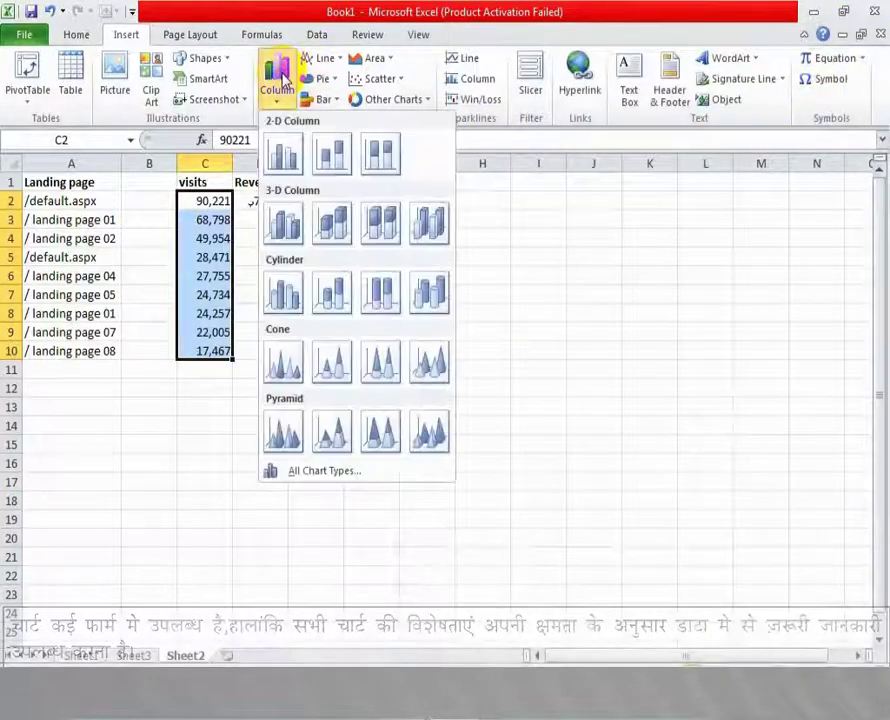
click(319, 62)
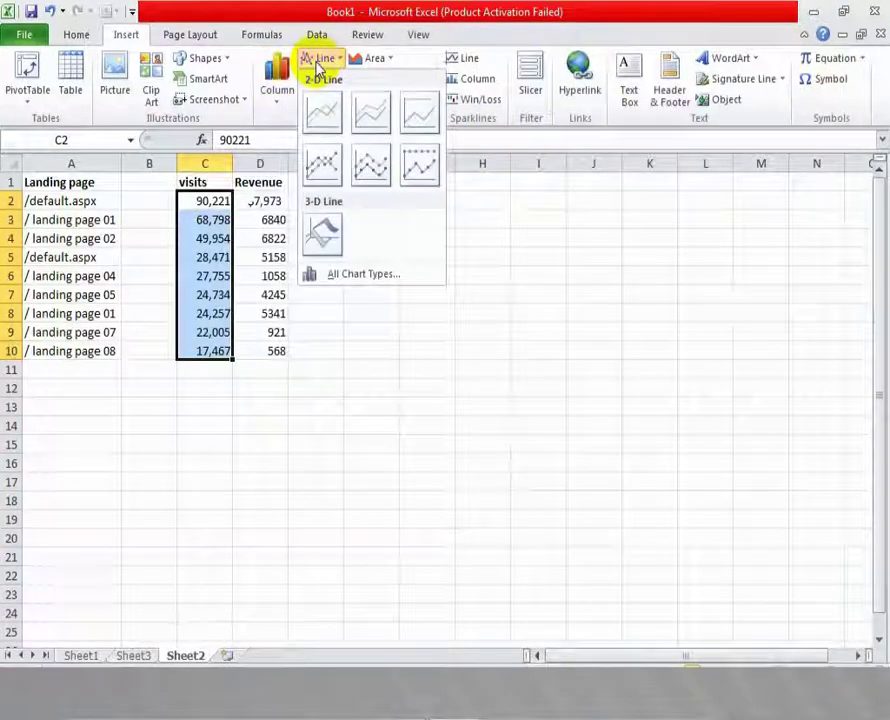
click(375, 59)
click(324, 79)
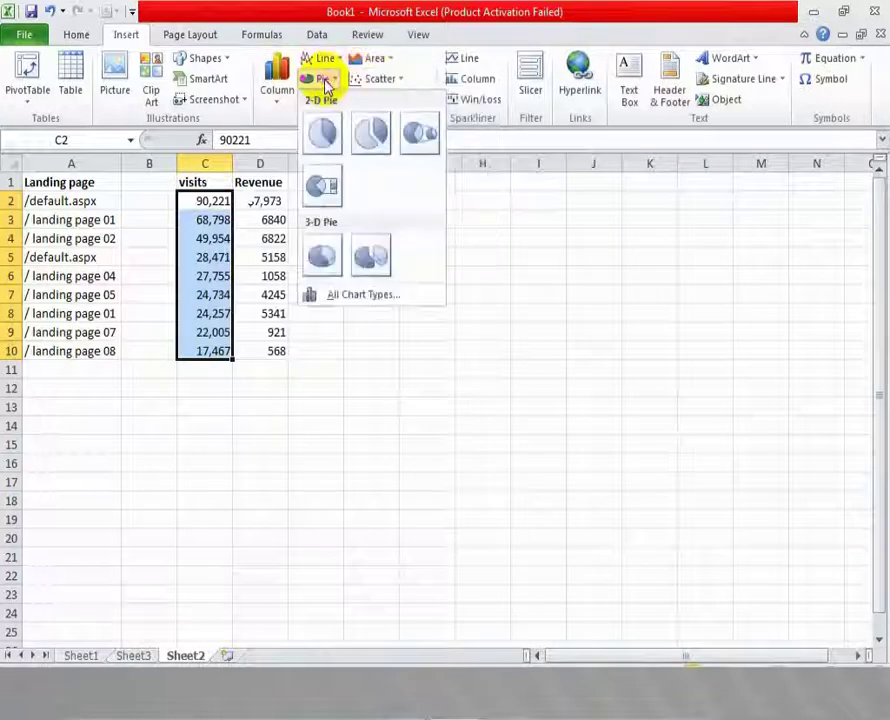
click(377, 113)
click(393, 108)
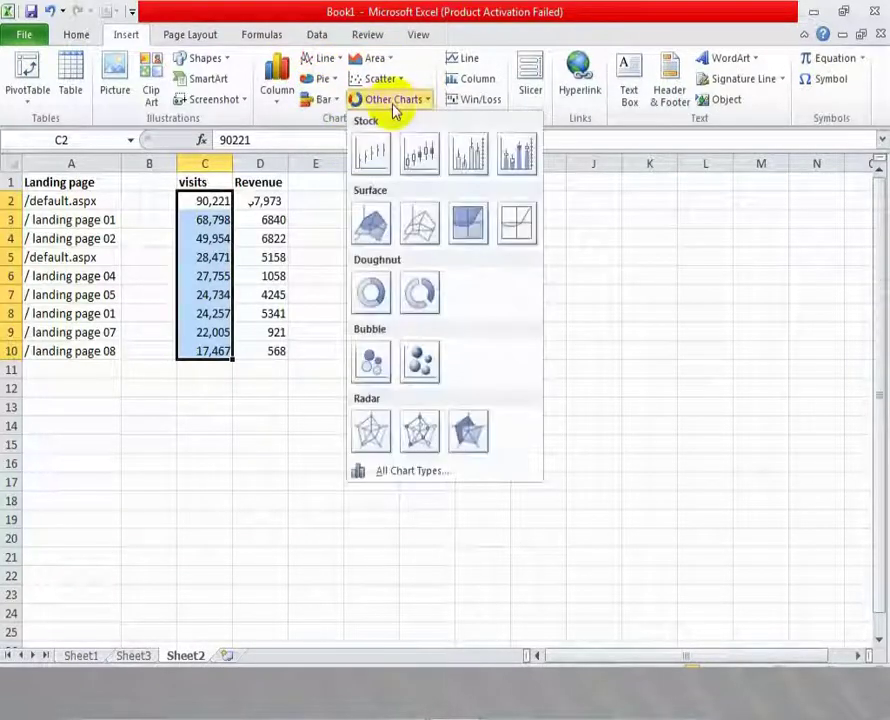
click(400, 125)
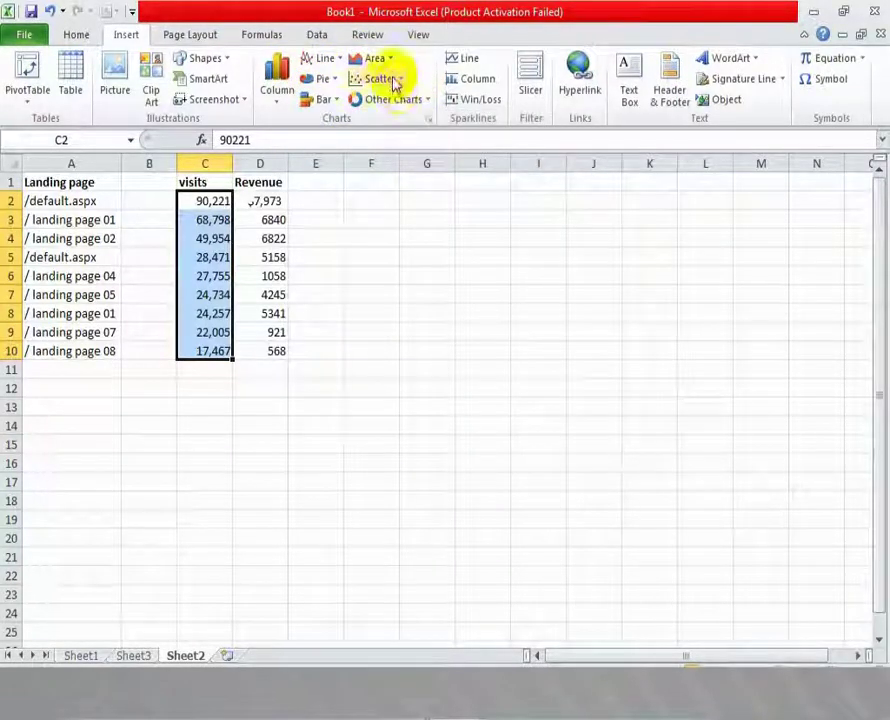
click(385, 79)
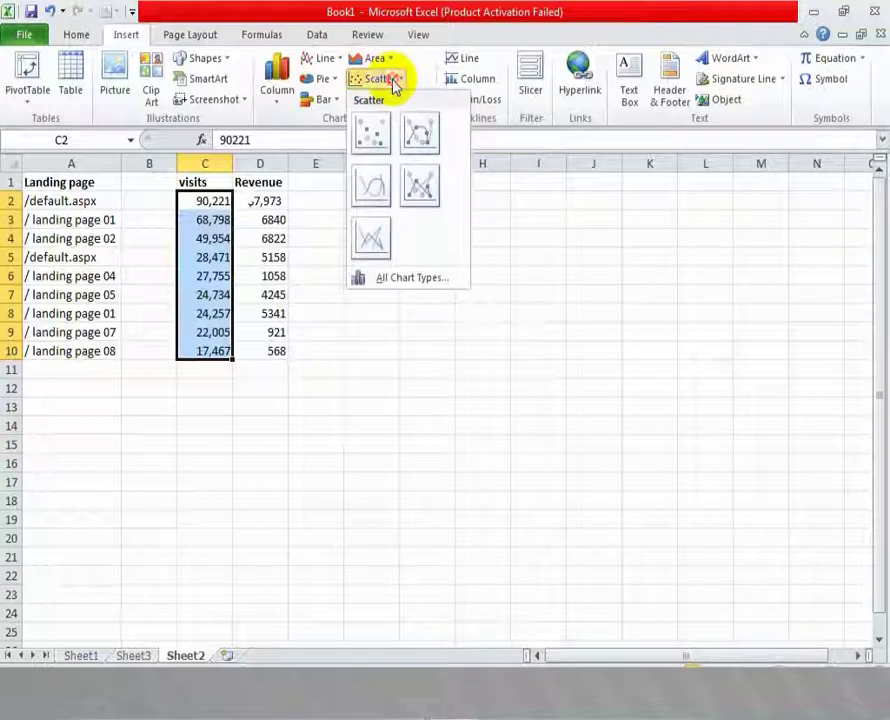
click(438, 282)
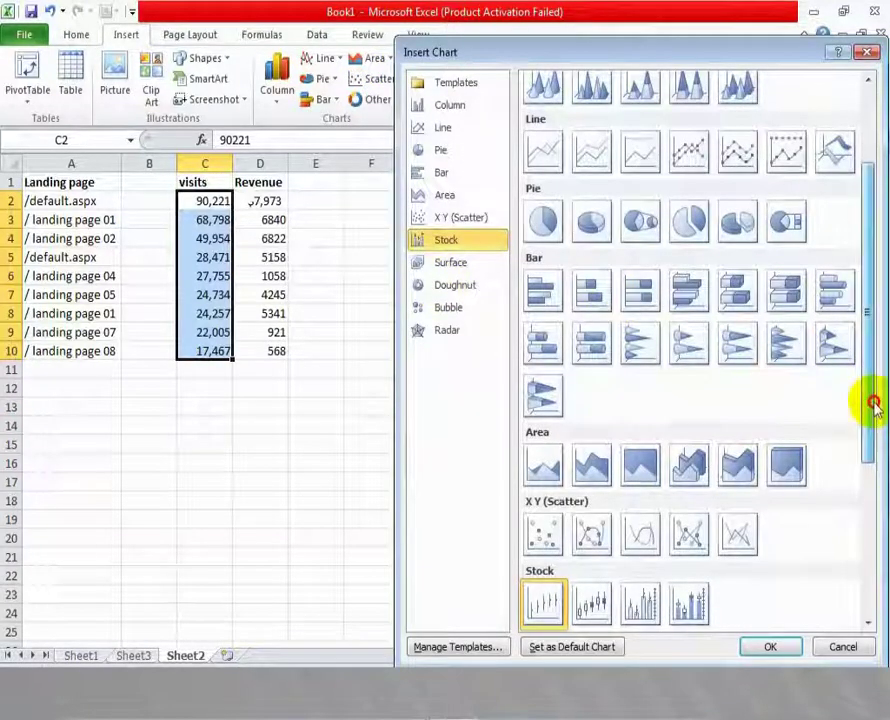
drag(873, 403, 858, 632)
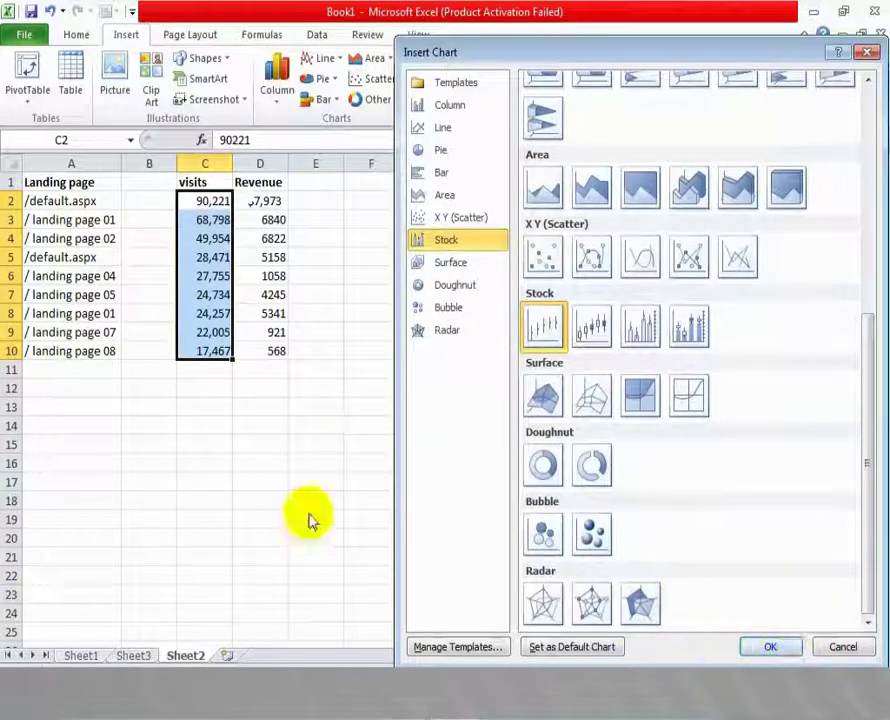
click(868, 62)
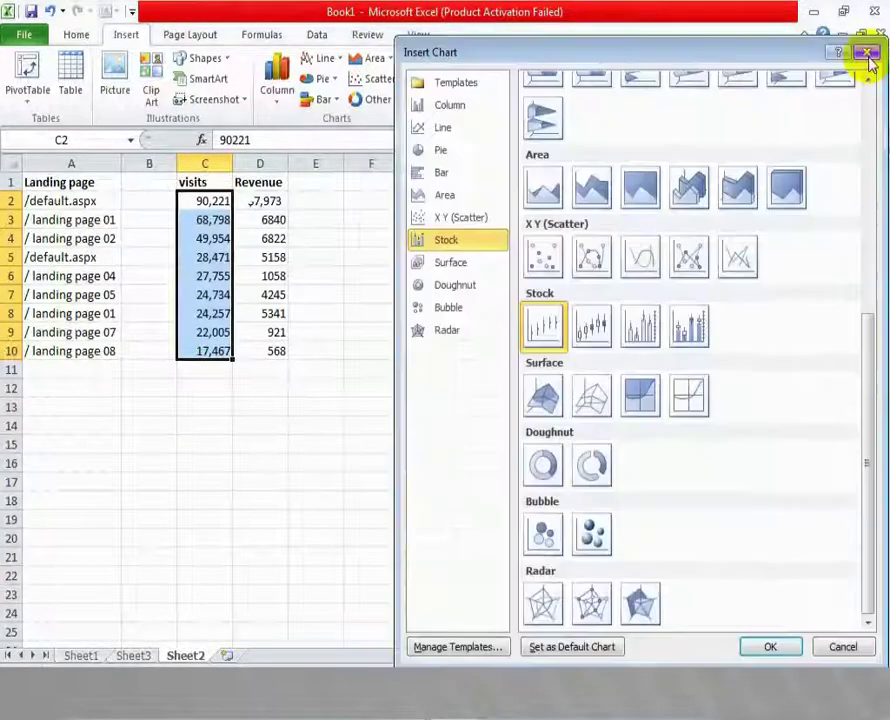
click(866, 58)
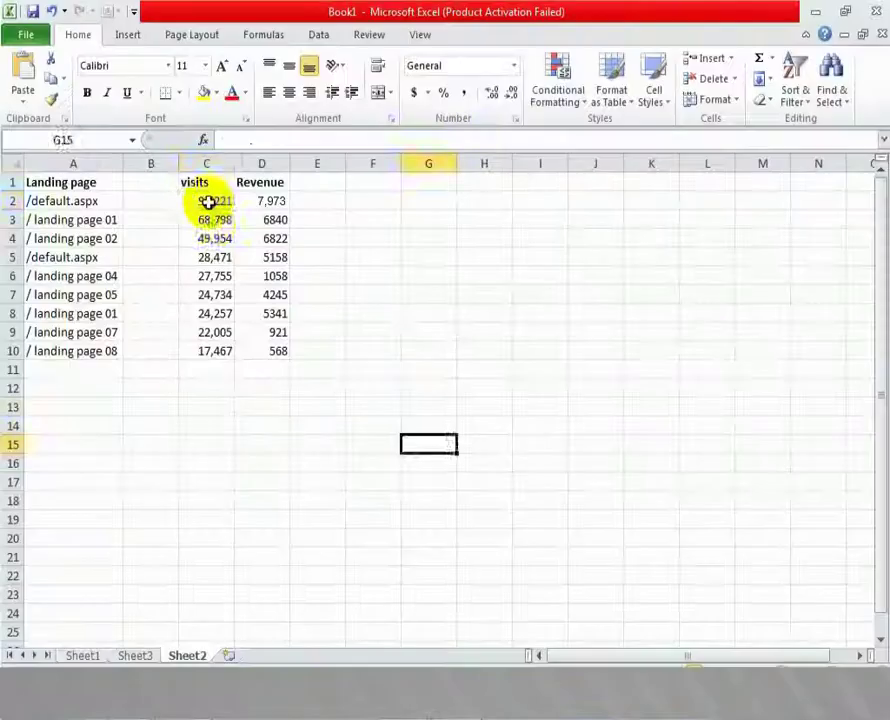
Insert a 2-D clustered bar chart of the visits in C2:C10 and apply the first chart layout with a title
drag(207, 200, 214, 350)
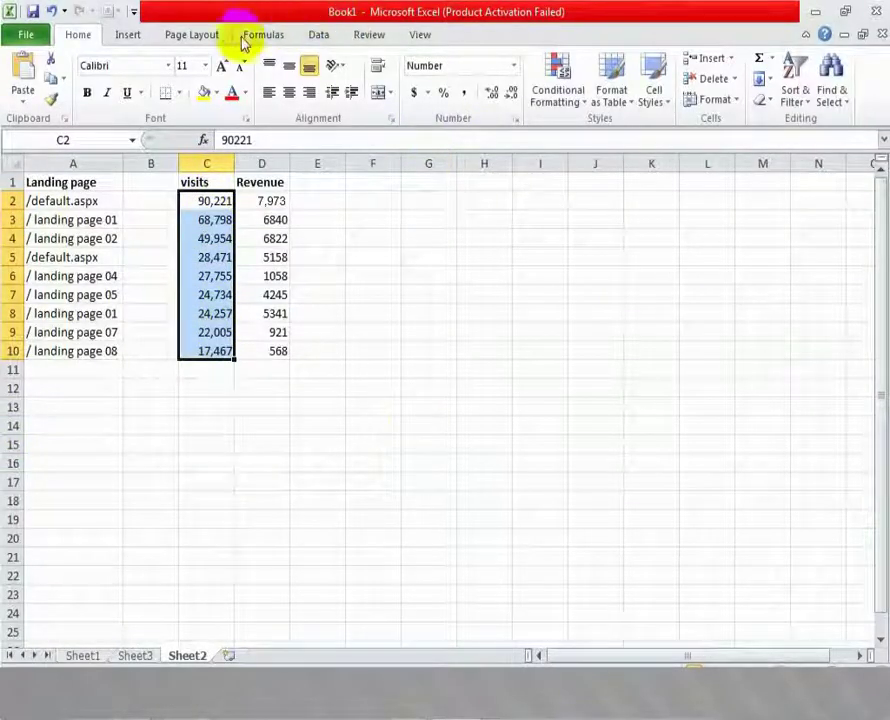
click(133, 35)
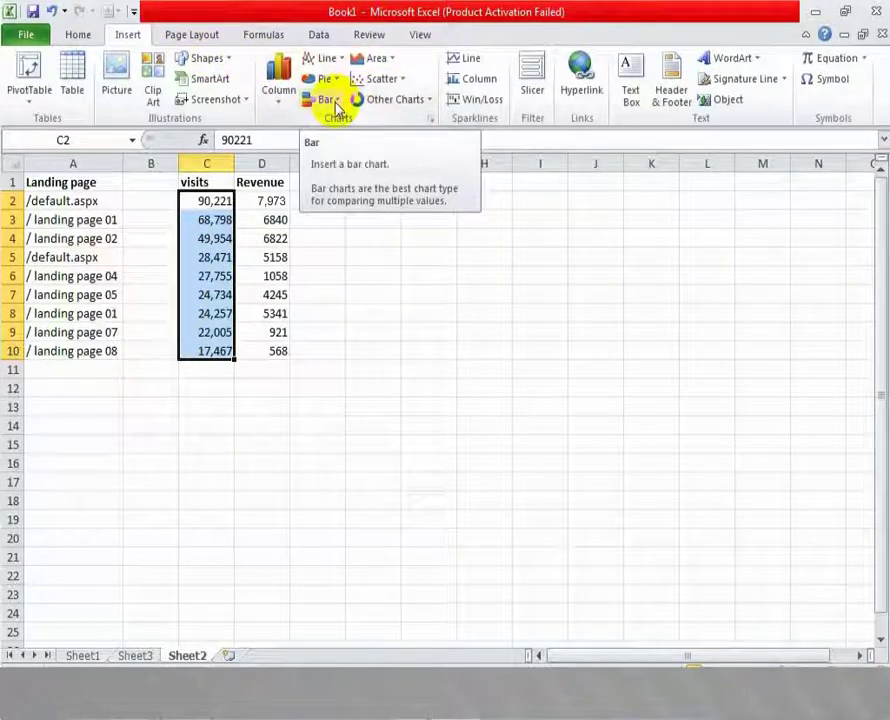
click(327, 100)
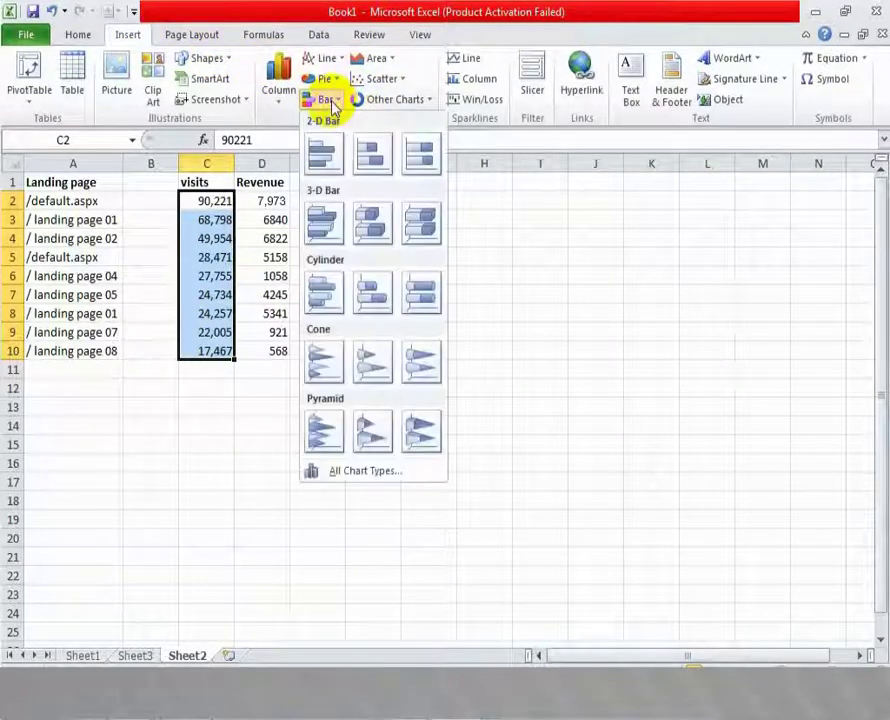
click(320, 153)
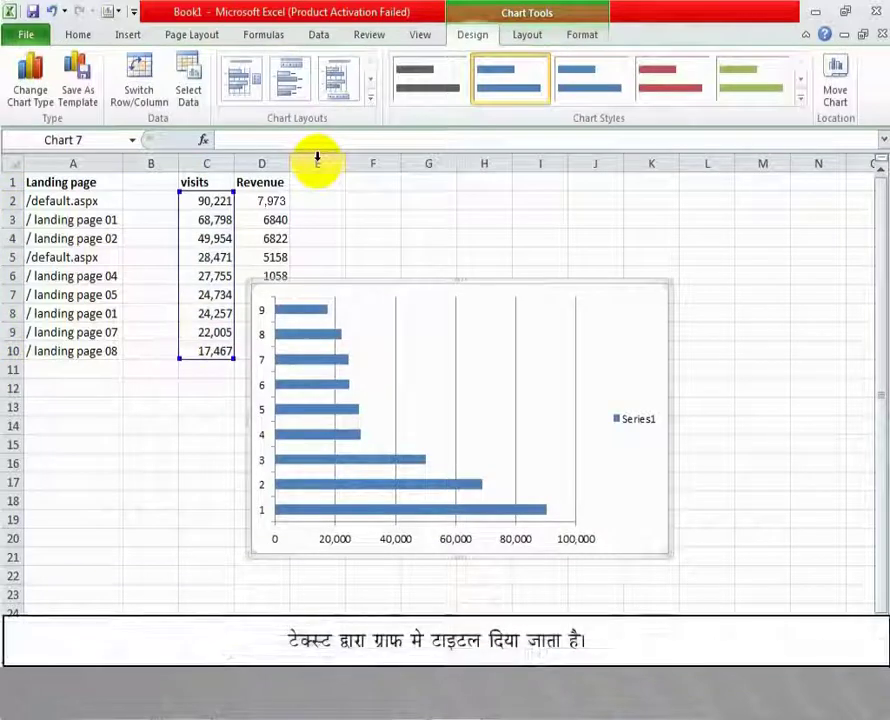
click(248, 78)
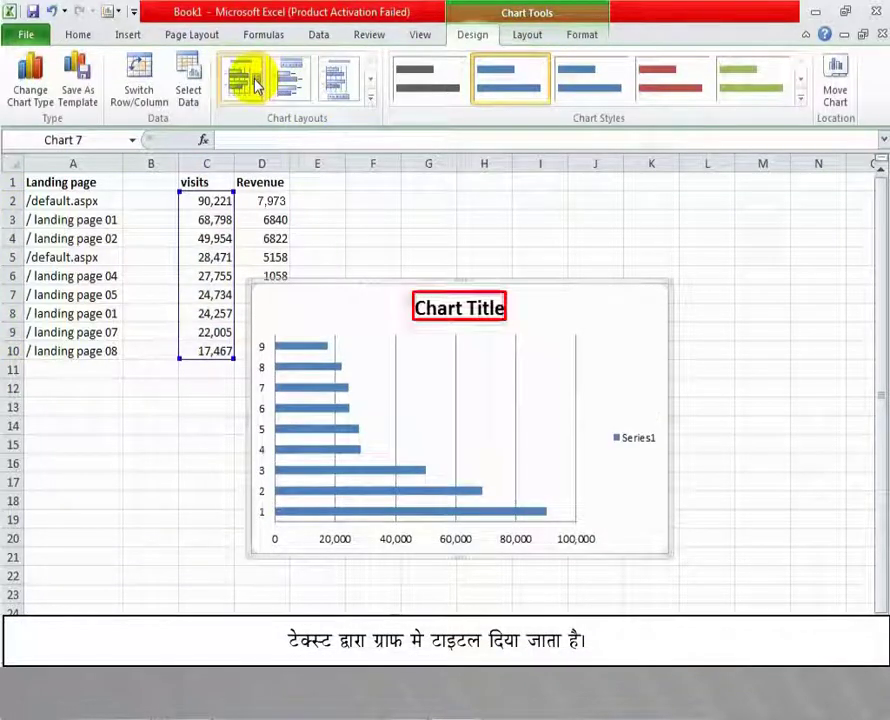
Replace the bar chart's placeholder title with "comparsion chart"
click(452, 313)
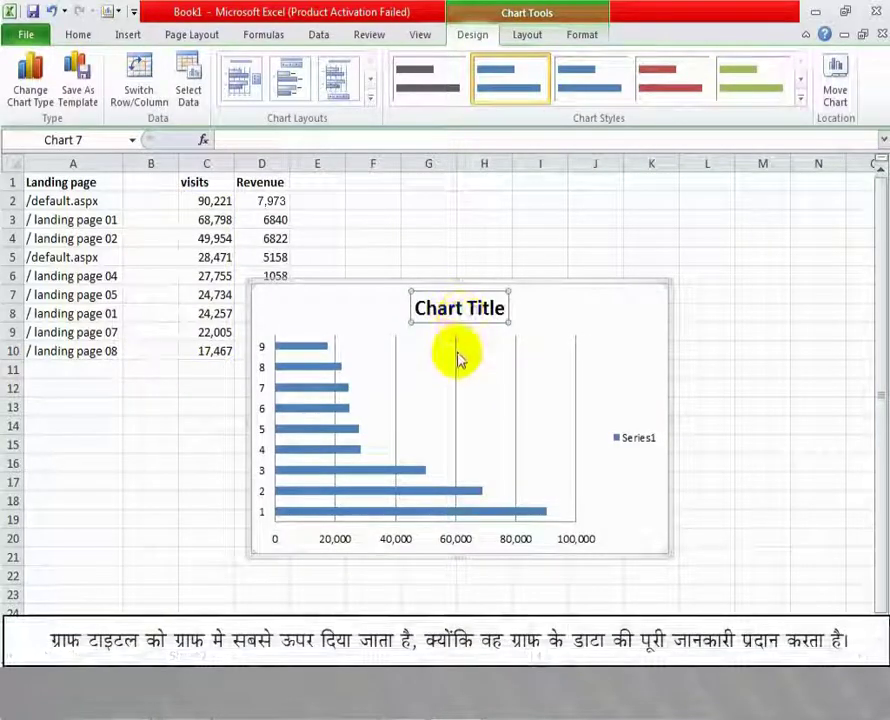
click(457, 311)
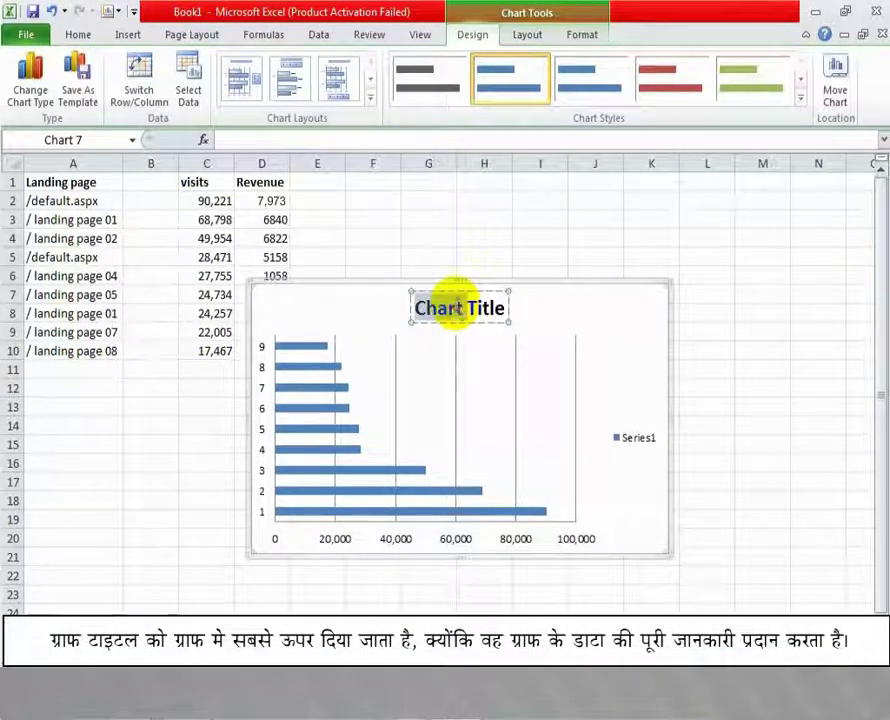
triple_click(457, 311)
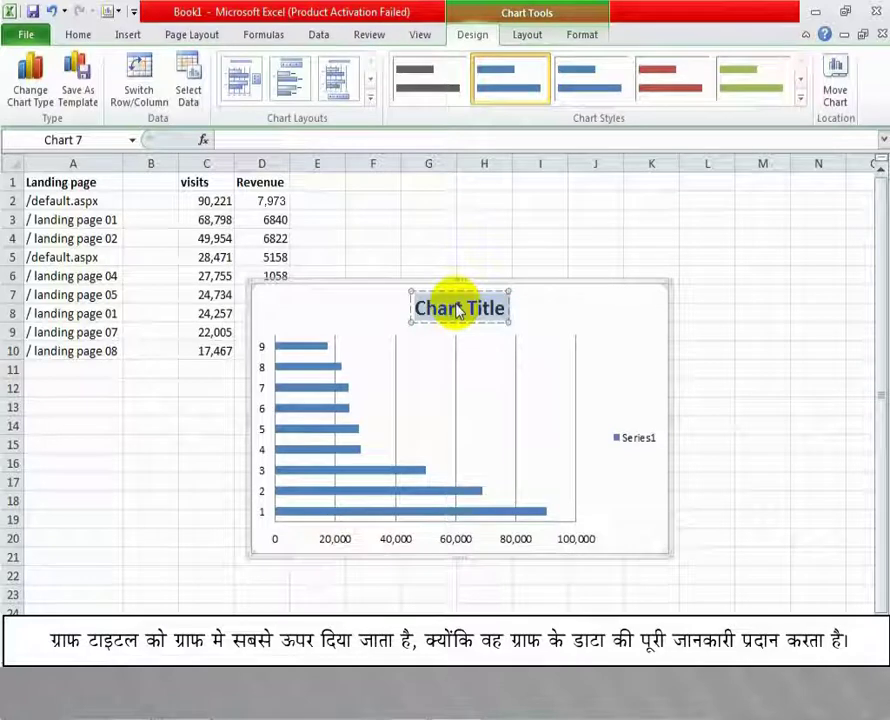
key(Delete)
text(comp)
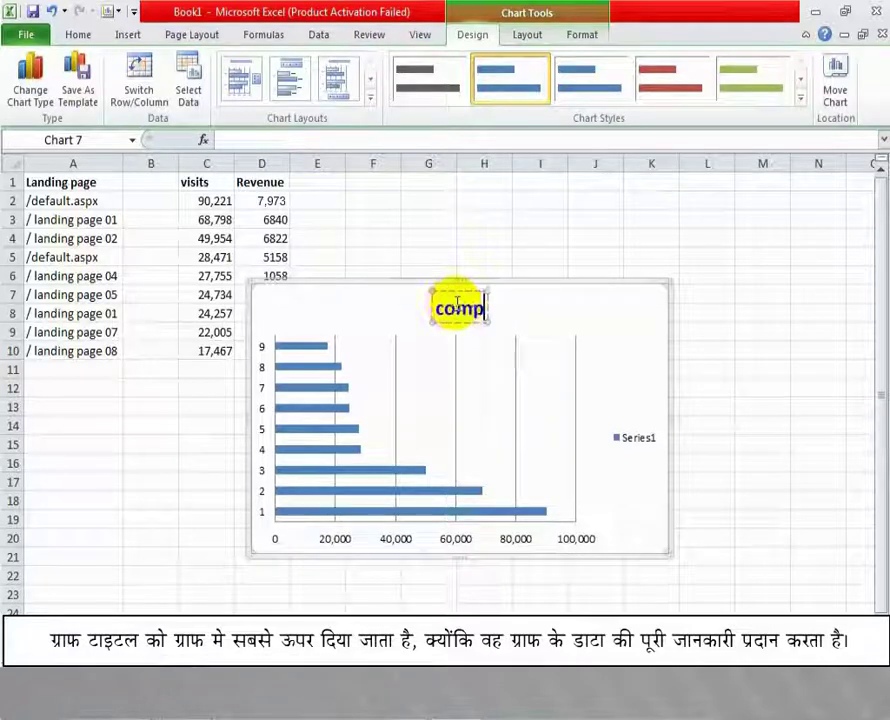
text(ars)
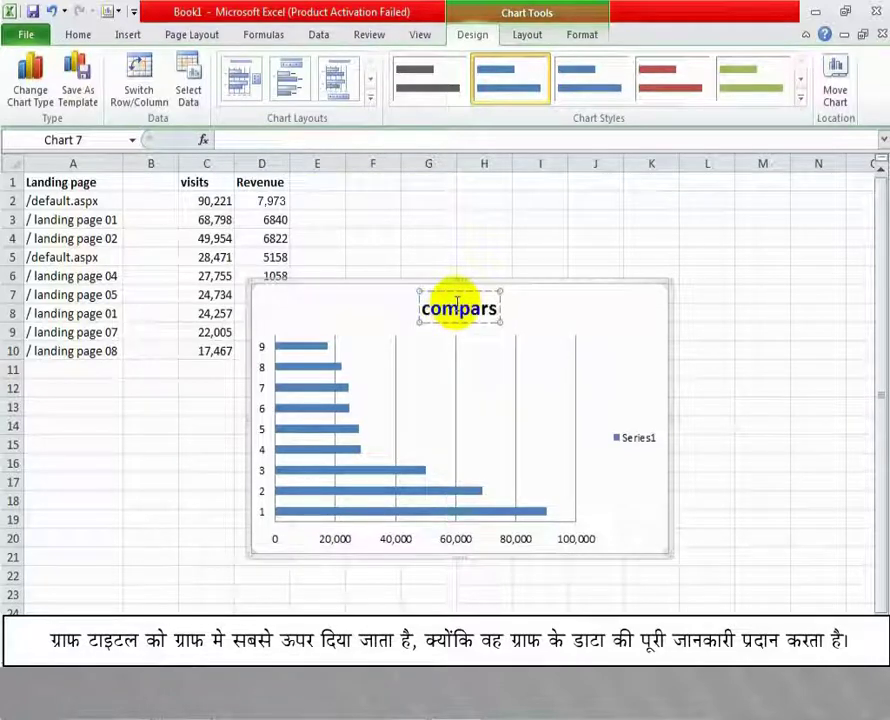
text(ion)
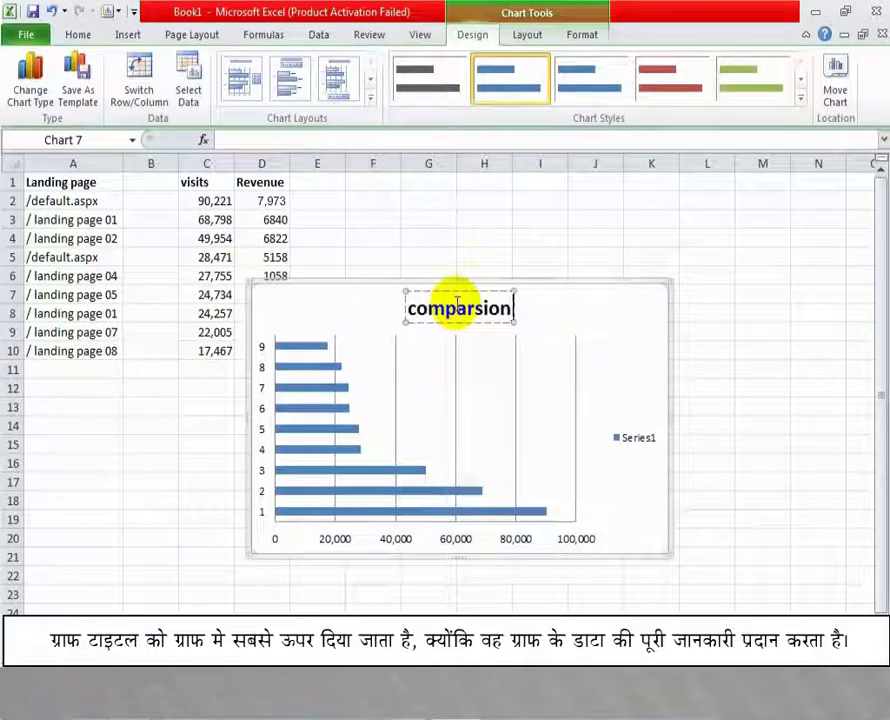
text( char)
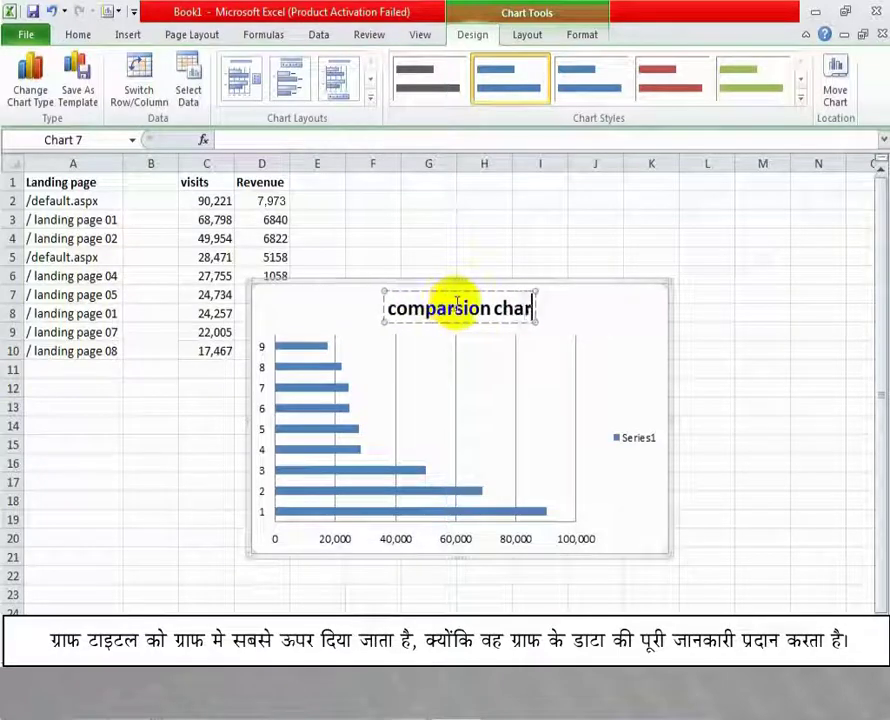
text(t)
click(574, 338)
click(457, 303)
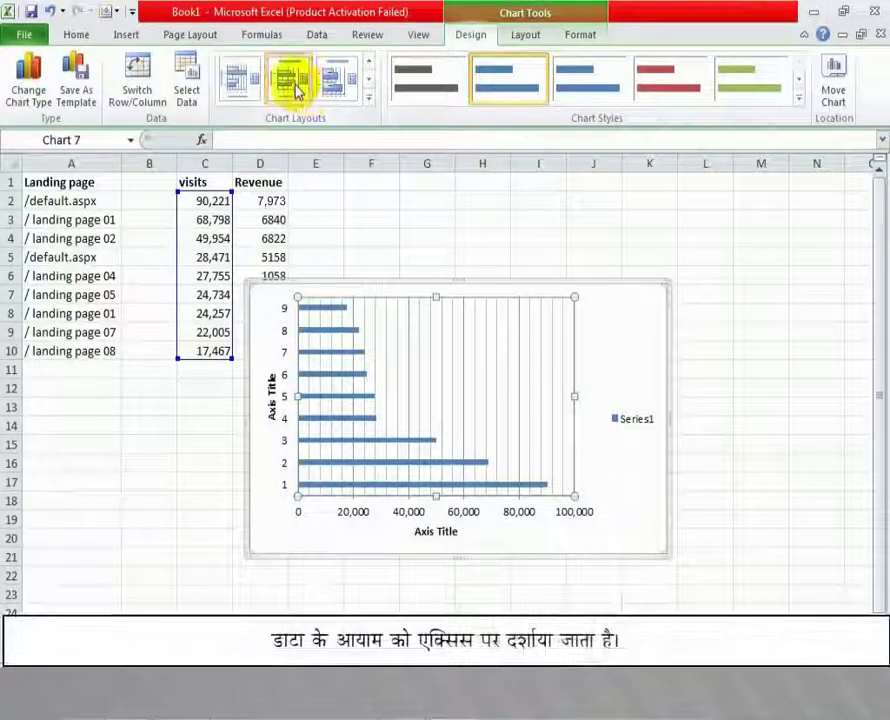
Apply a chart layout that includes axis titles and name the vertical axis title "Y Axis"
click(290, 85)
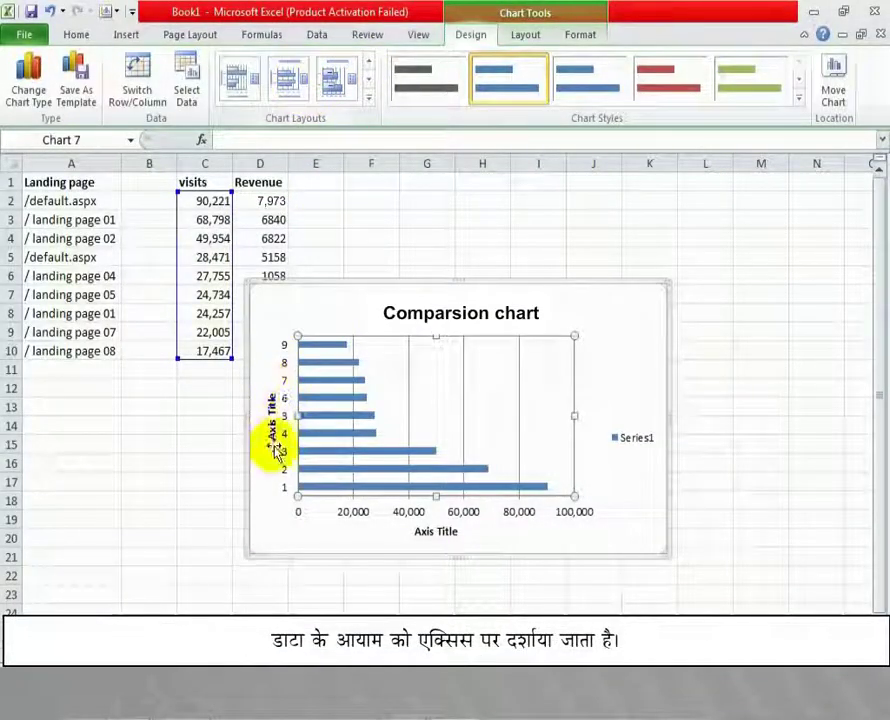
click(266, 416)
click(270, 410)
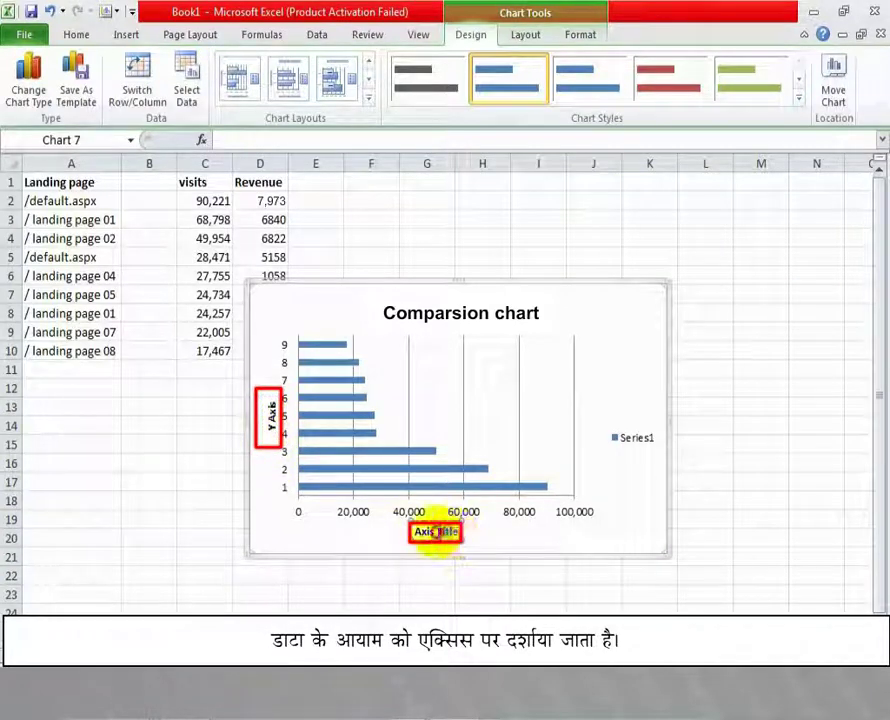
Rename the horizontal axis title as "X Axis"
click(468, 533)
key(BackSpace)
key(BackSpace)
key(BackSpace)
key(BackSpace)
key(BackSpace)
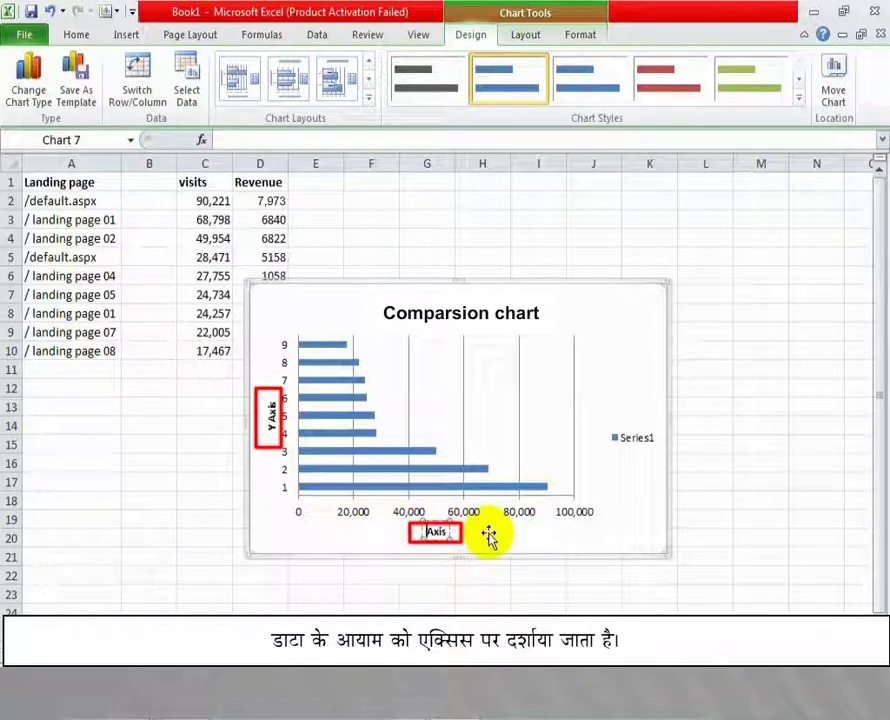
key(Home)
text(X)
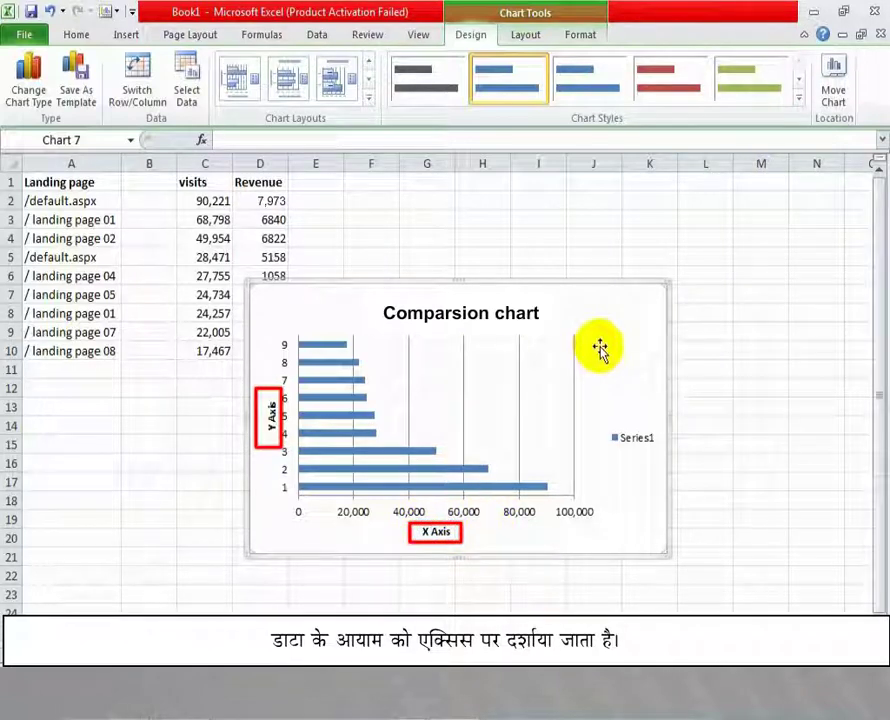
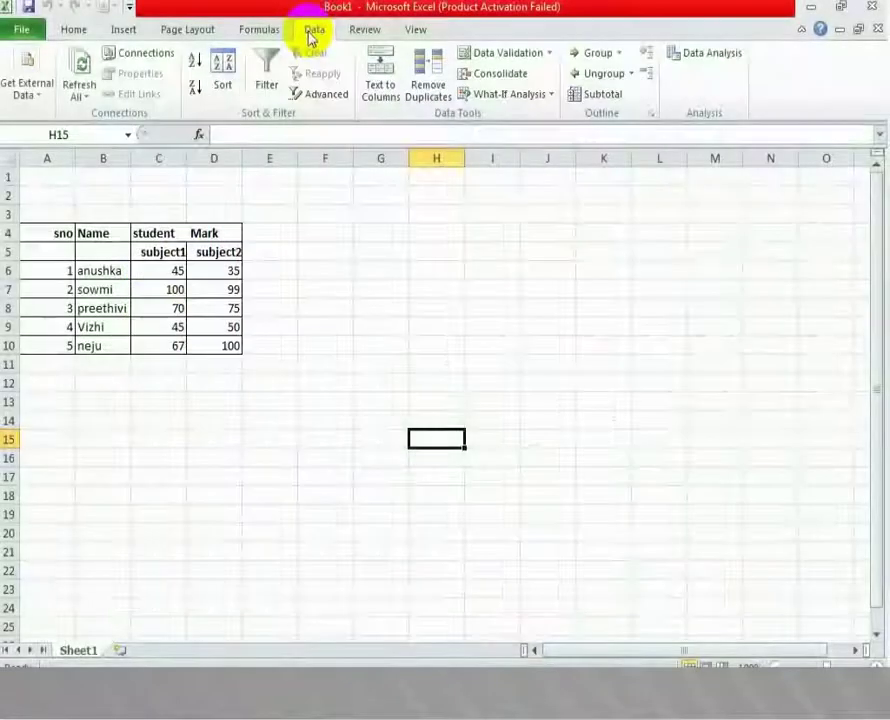
Create a histogram on a new worksheet from the subject1 marks C6:C10, with bin range D6:D10 and chart output
drag(158, 270, 234, 345)
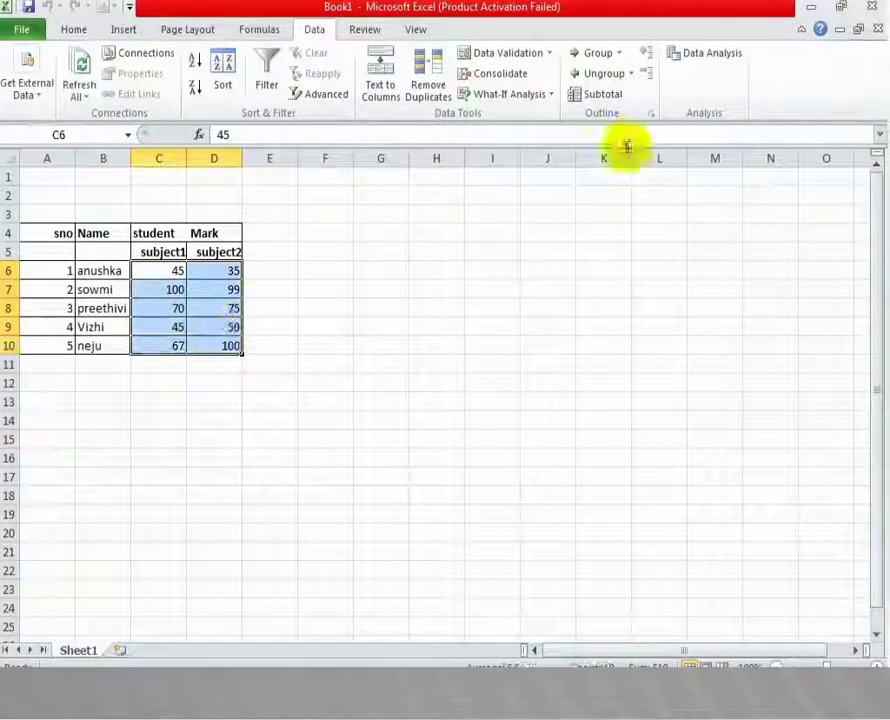
click(703, 58)
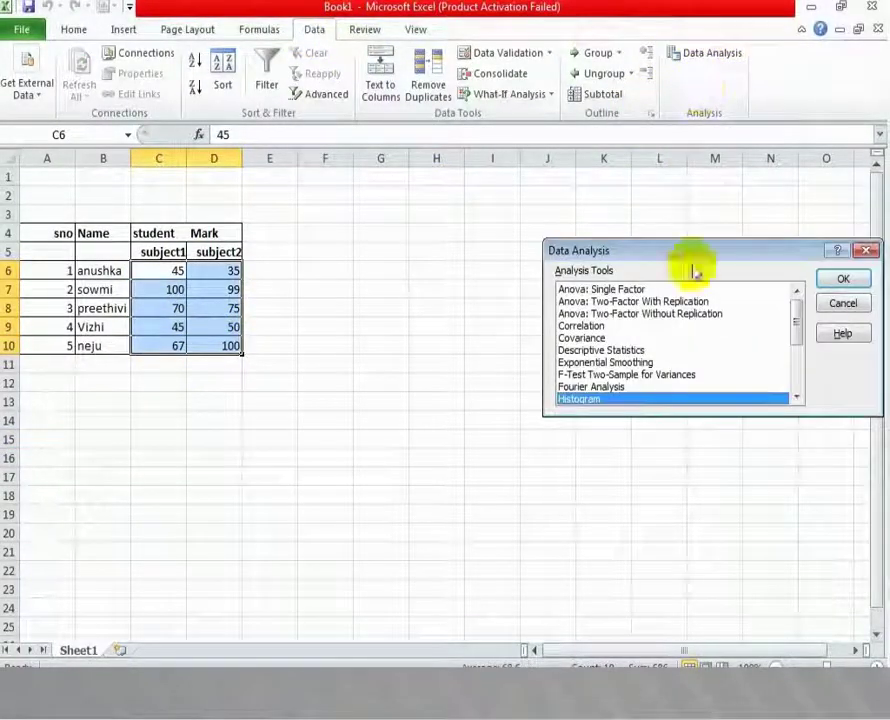
click(845, 276)
click(761, 267)
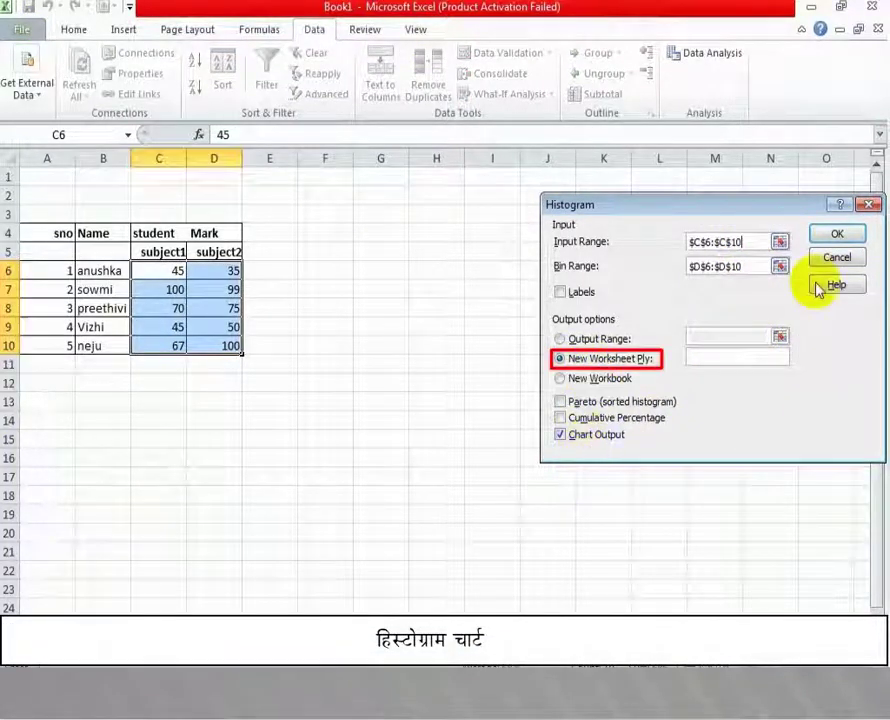
click(833, 234)
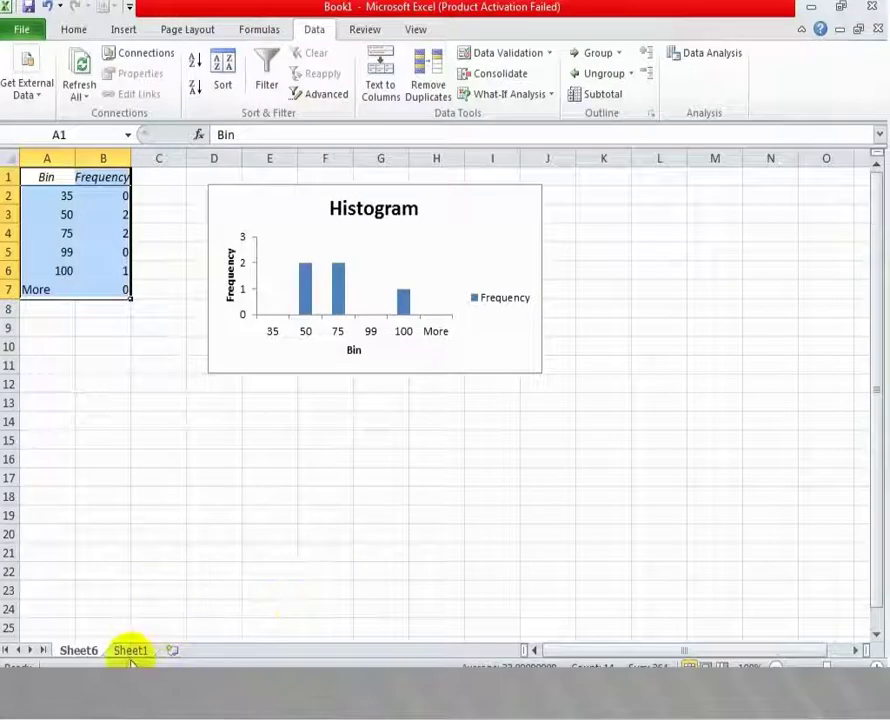
Return to Sheet1 and insert a clustered horizontal cylinder chart of the marks in C6:D10
click(132, 651)
click(123, 29)
click(320, 94)
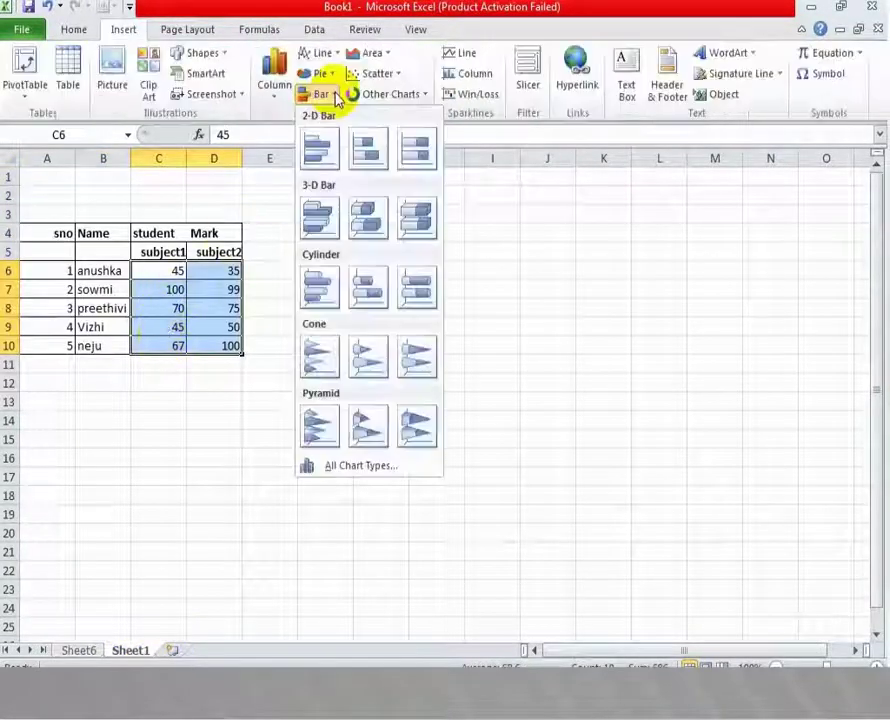
click(322, 290)
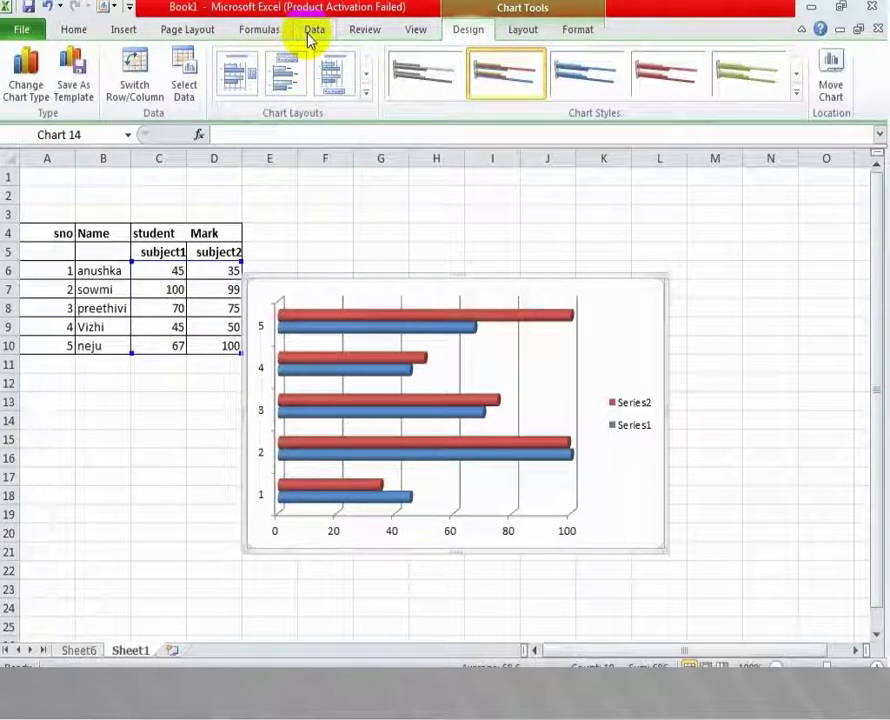
Change the cylinder chart to a 2-D pie and then to an exploded 3-D pie
click(125, 31)
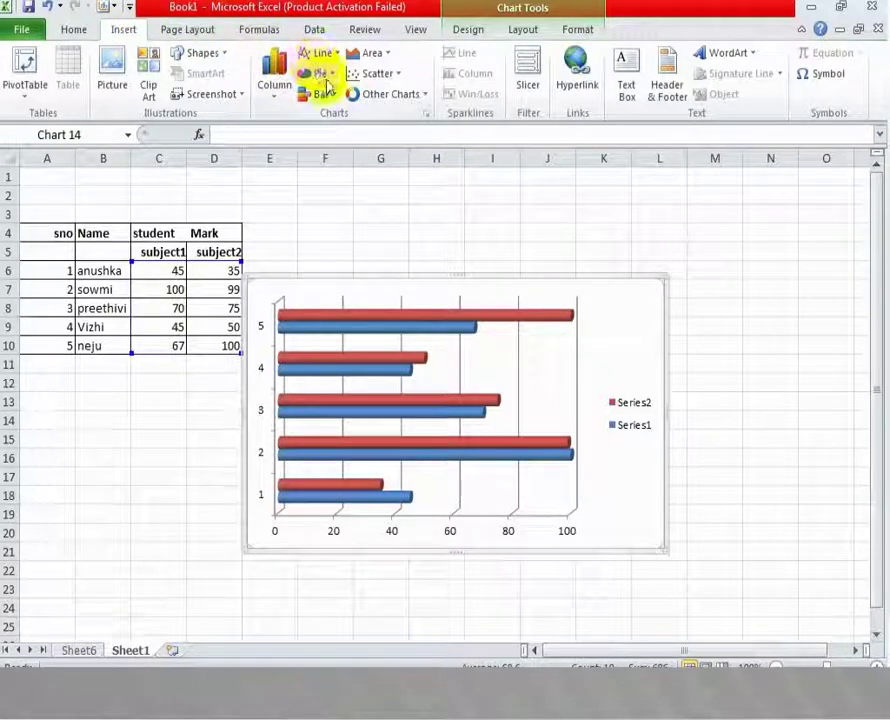
click(334, 76)
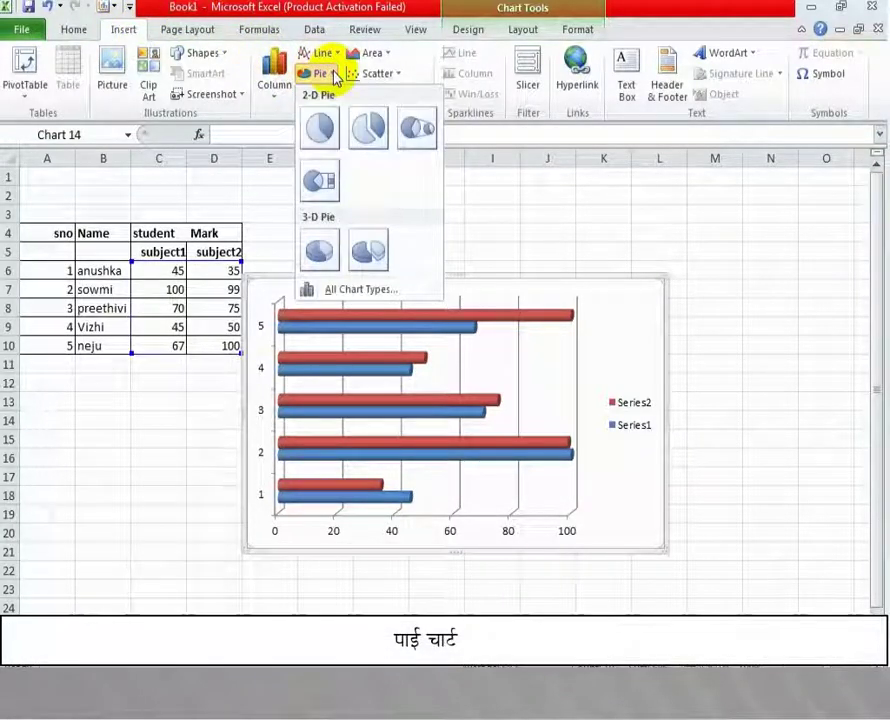
click(320, 127)
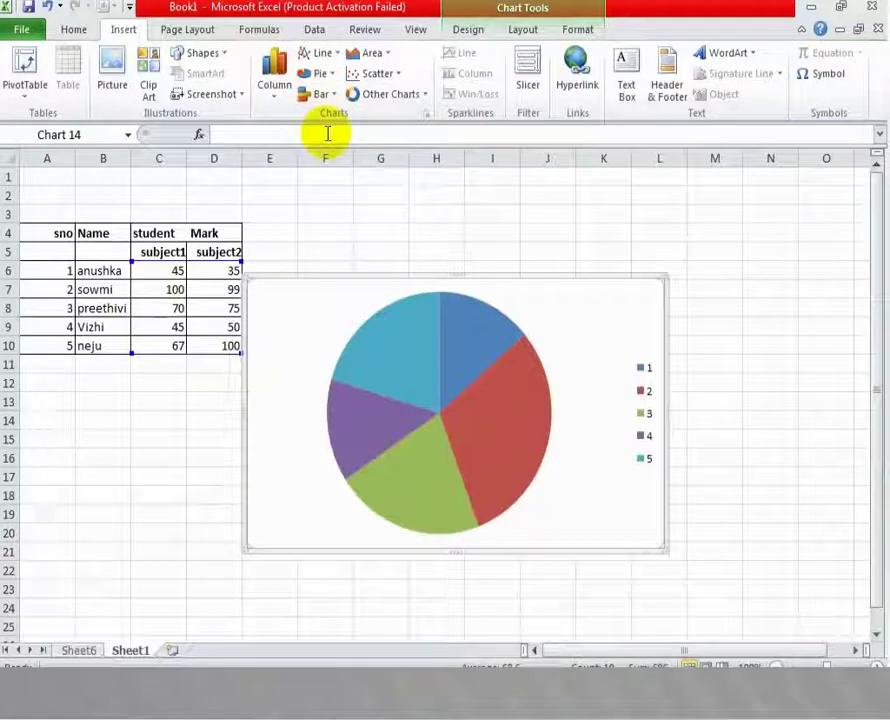
click(333, 74)
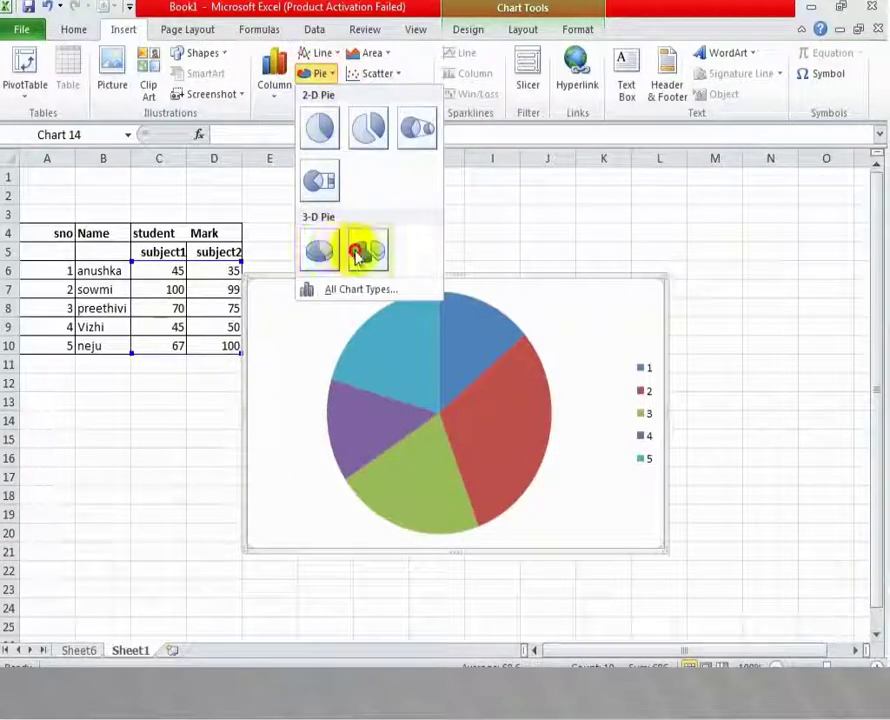
click(368, 251)
Change the marks chart to a line chart with markers and then to a stacked line with markers
click(322, 55)
click(325, 160)
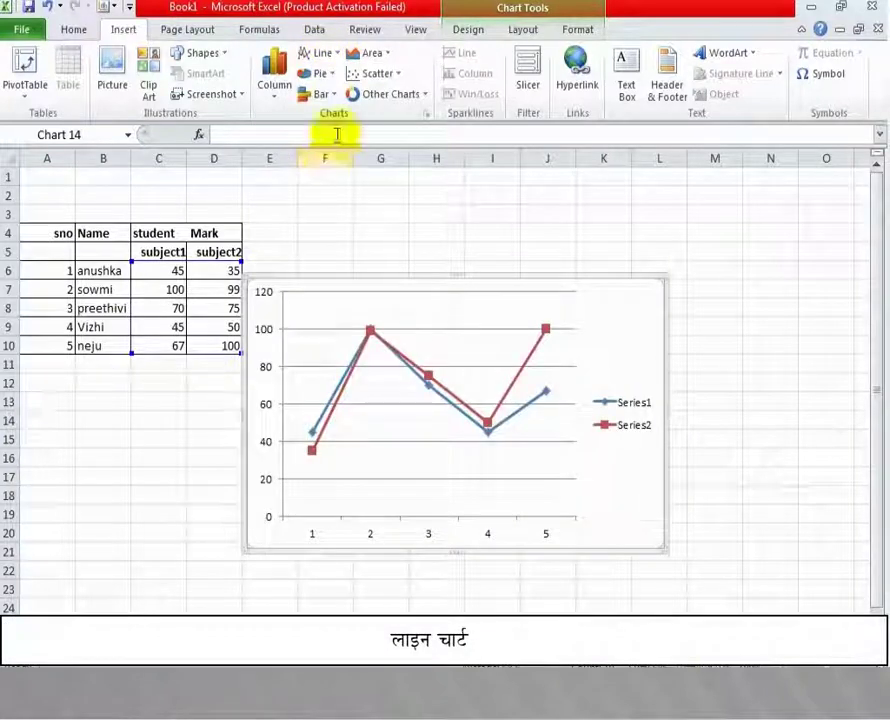
click(322, 55)
click(372, 152)
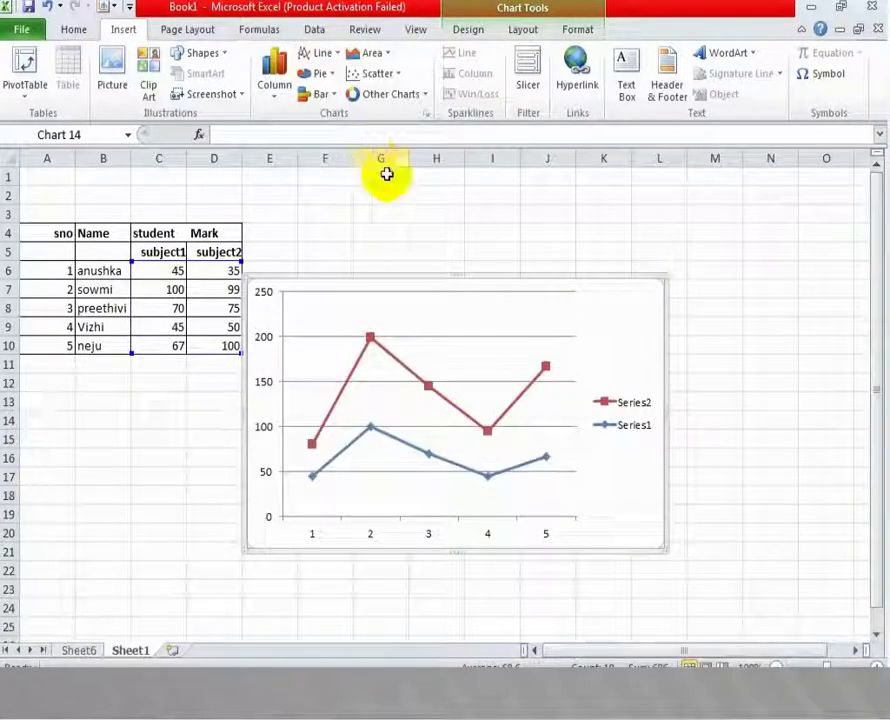
click(398, 212)
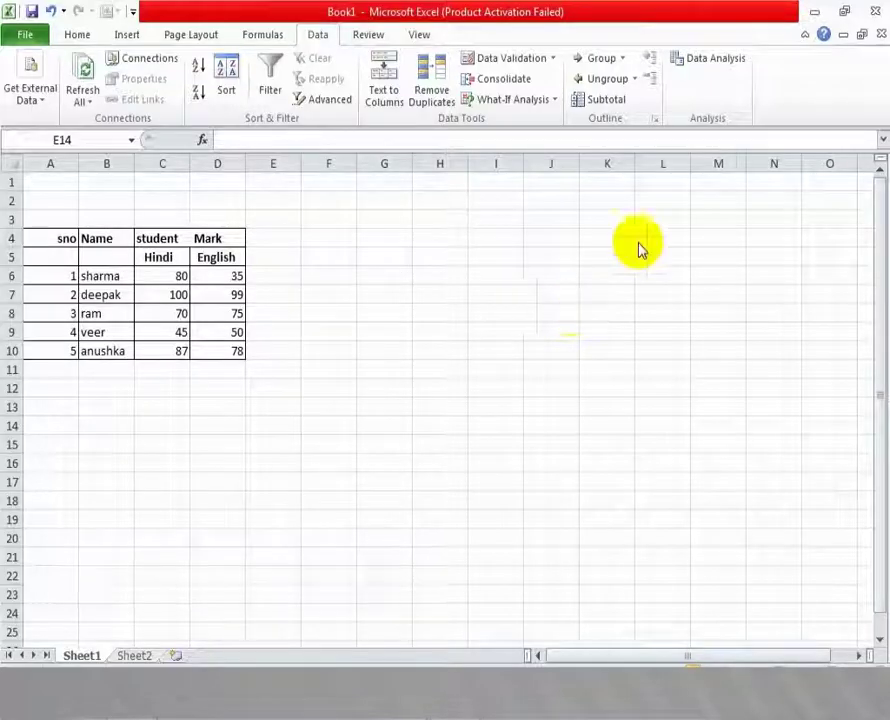
Generate a histogram with chart output on a new worksheet, using Hindi marks C6:C10 as input and English marks D6:D10 as bins
click(703, 64)
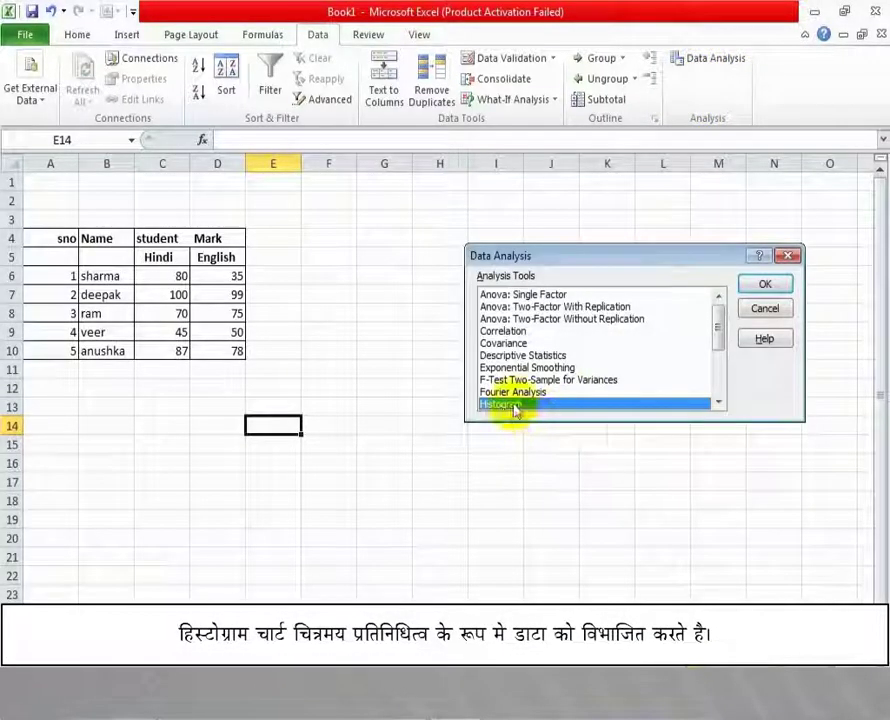
click(762, 284)
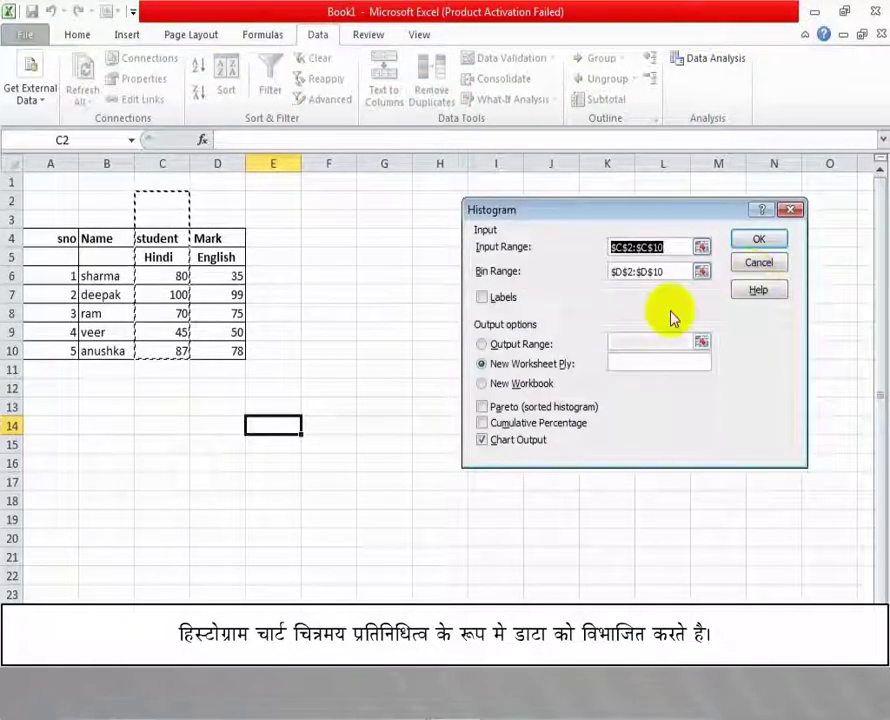
click(106, 406)
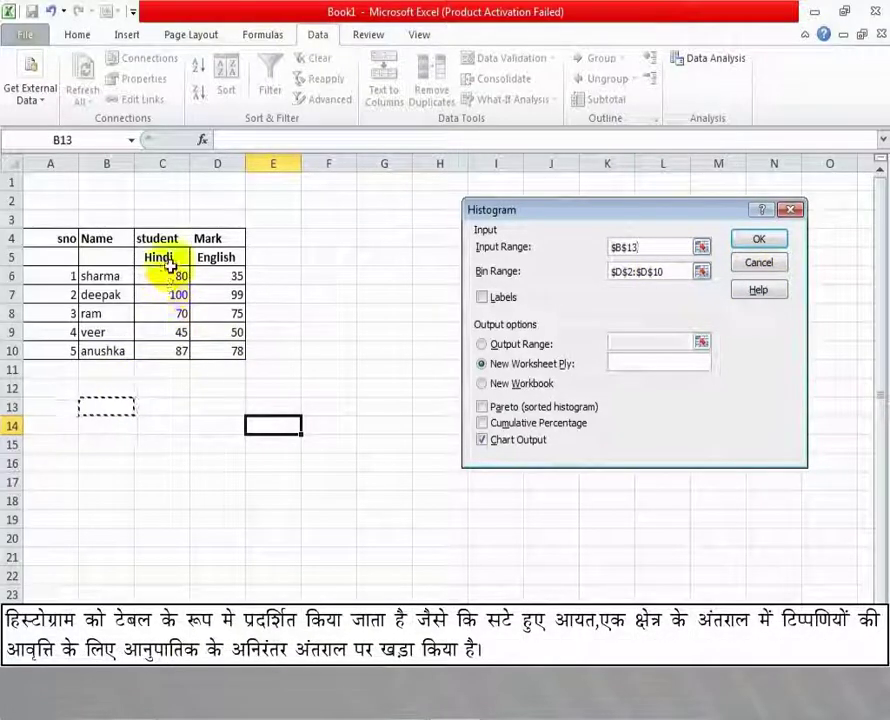
drag(175, 278, 175, 348)
click(650, 275)
drag(650, 275, 612, 272)
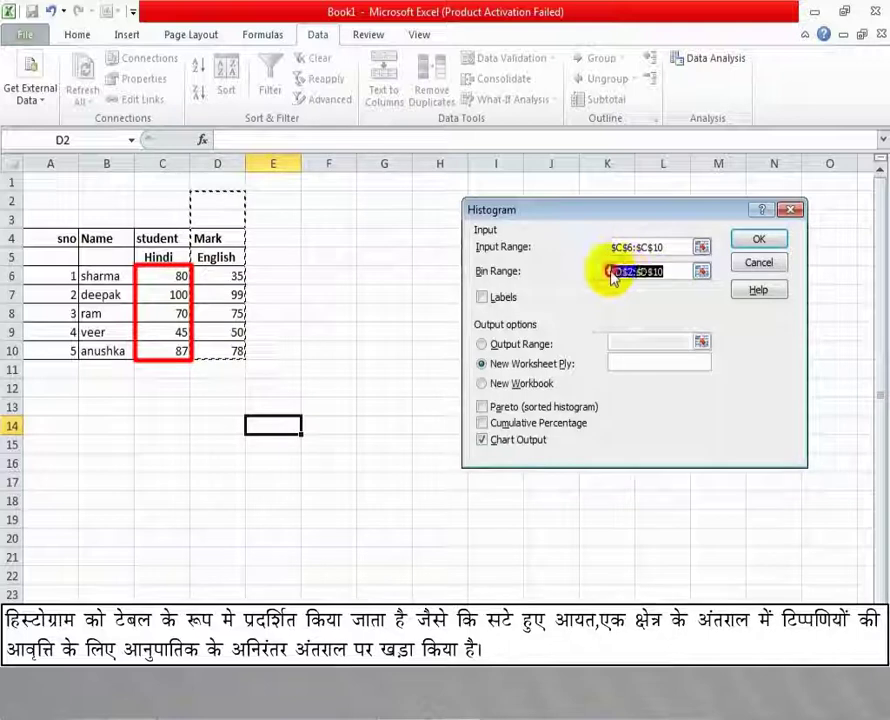
drag(220, 276, 228, 346)
click(482, 439)
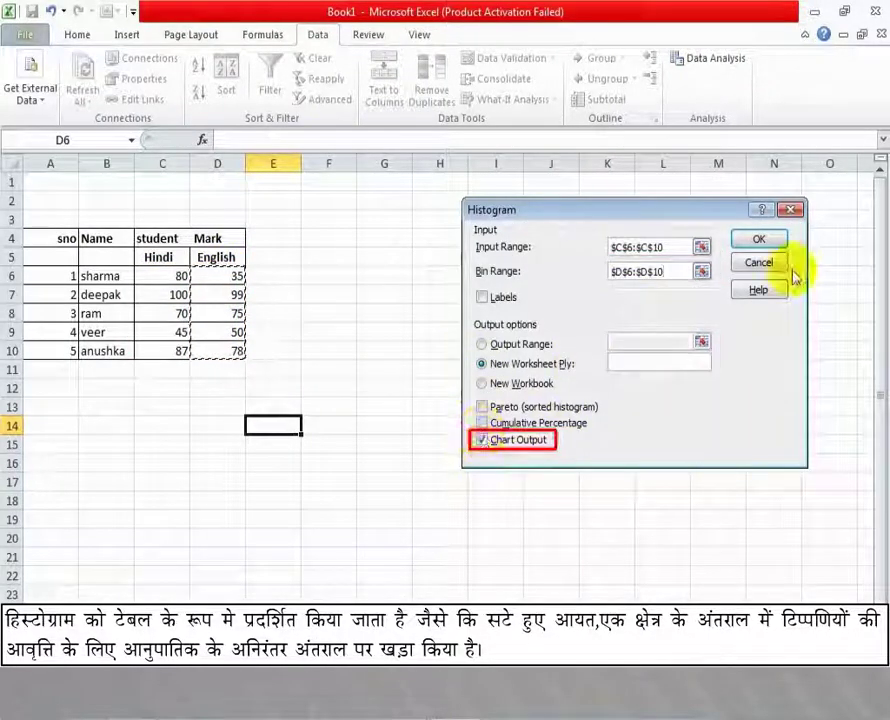
click(757, 239)
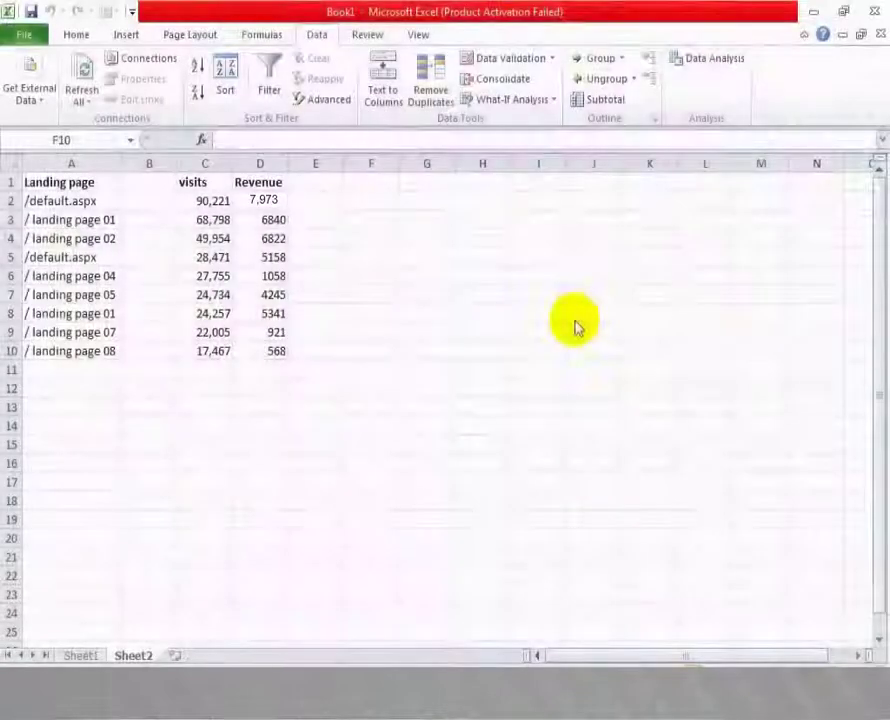
Generate a histogram with chart output on a new worksheet, using visits C2:C10 as input and revenue D2:D10 as bins
click(724, 60)
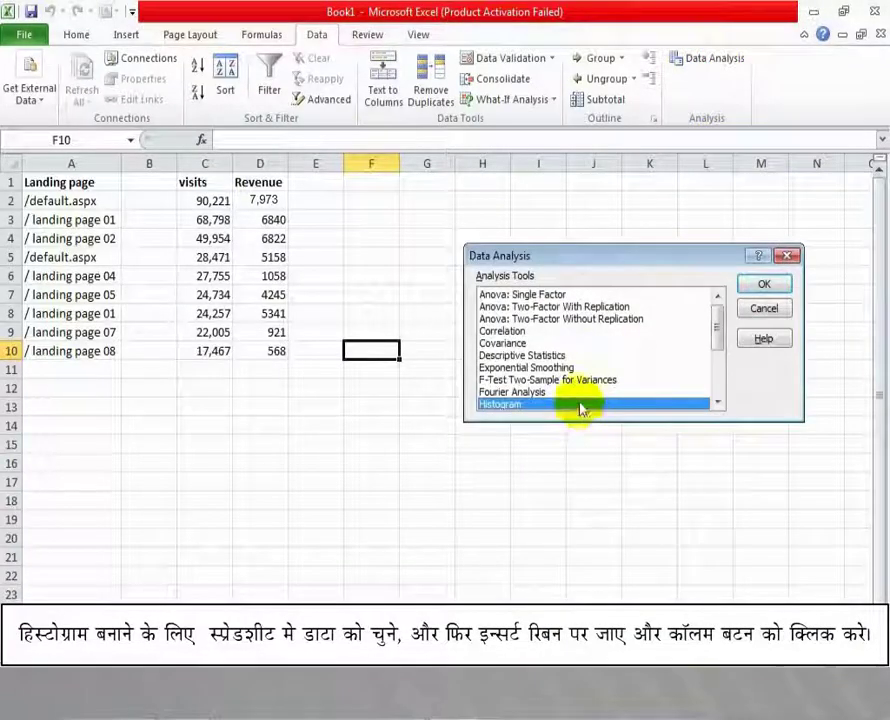
click(759, 289)
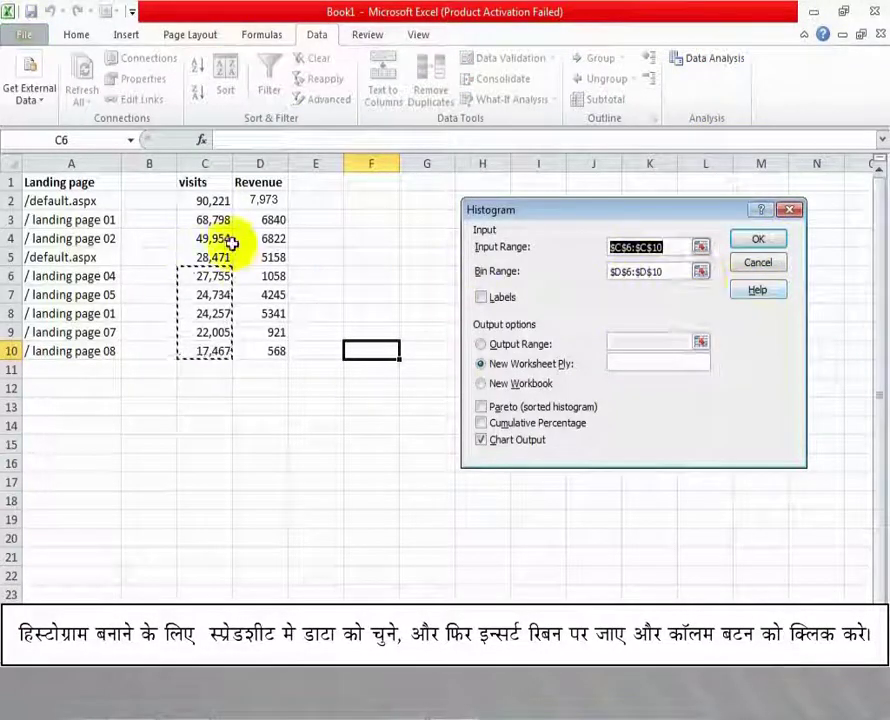
drag(213, 201, 233, 351)
click(668, 272)
drag(260, 200, 272, 347)
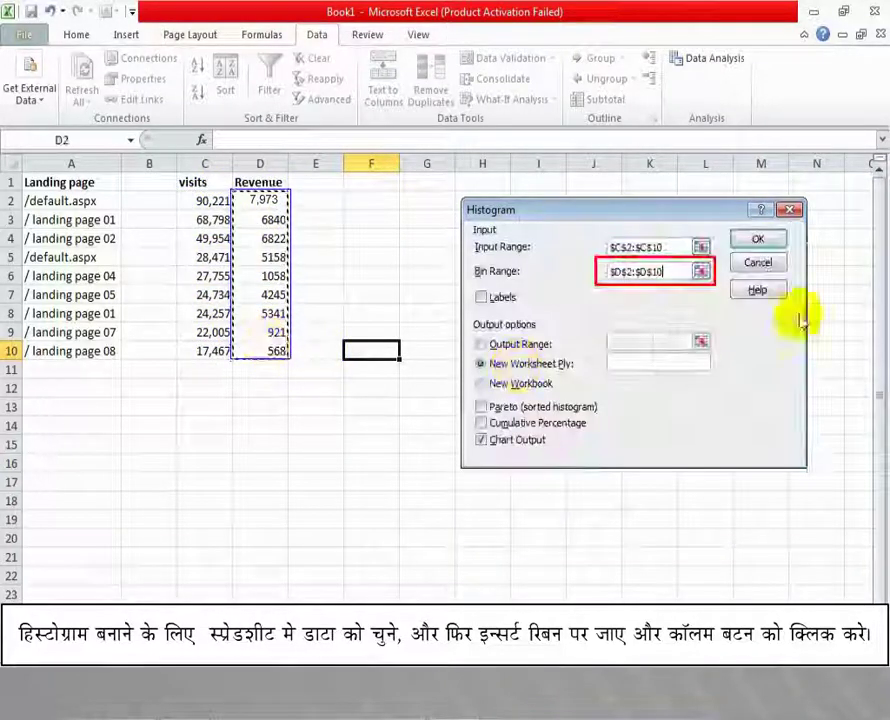
click(748, 243)
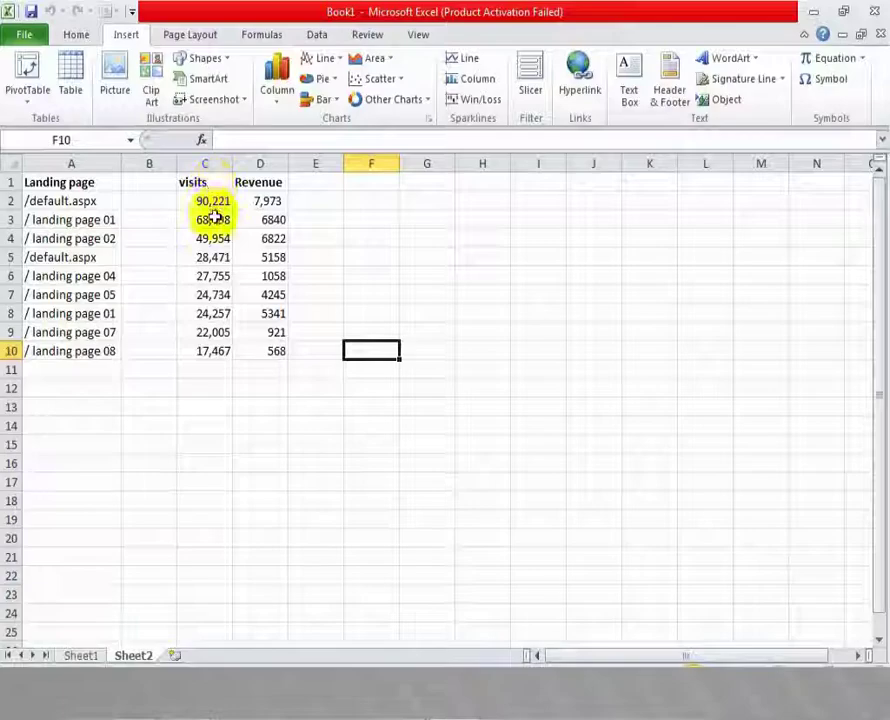
Insert a clustered 3-D bar chart of the visits in C2:C10 on Sheet2
drag(212, 201, 213, 332)
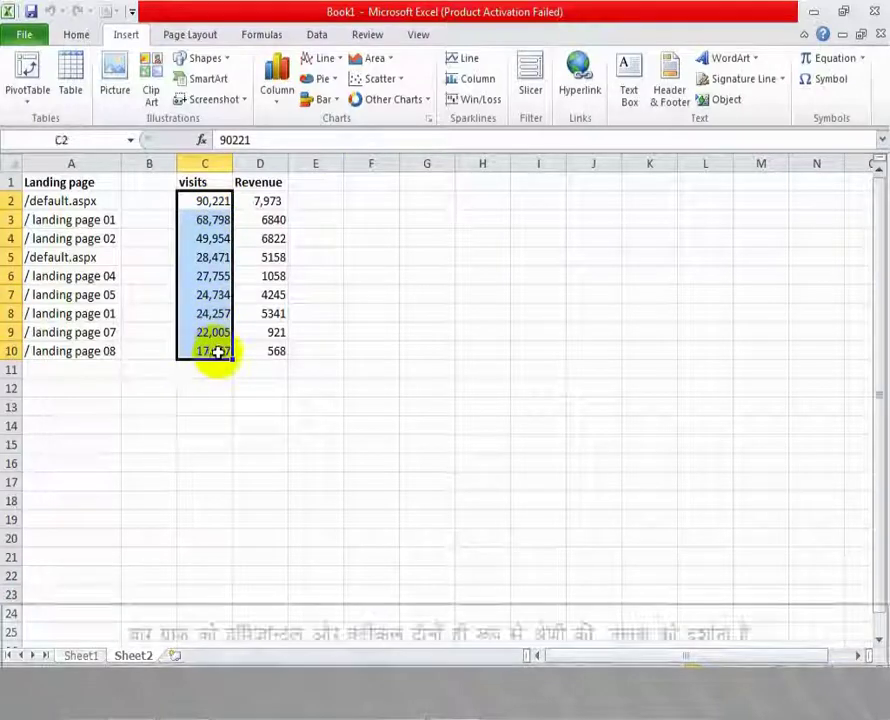
click(336, 101)
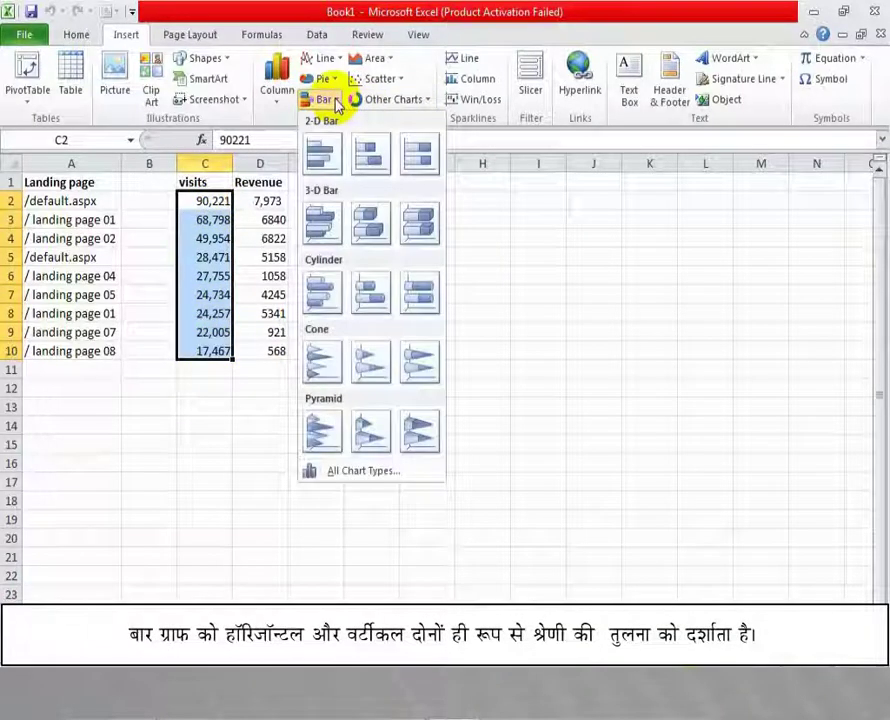
click(320, 222)
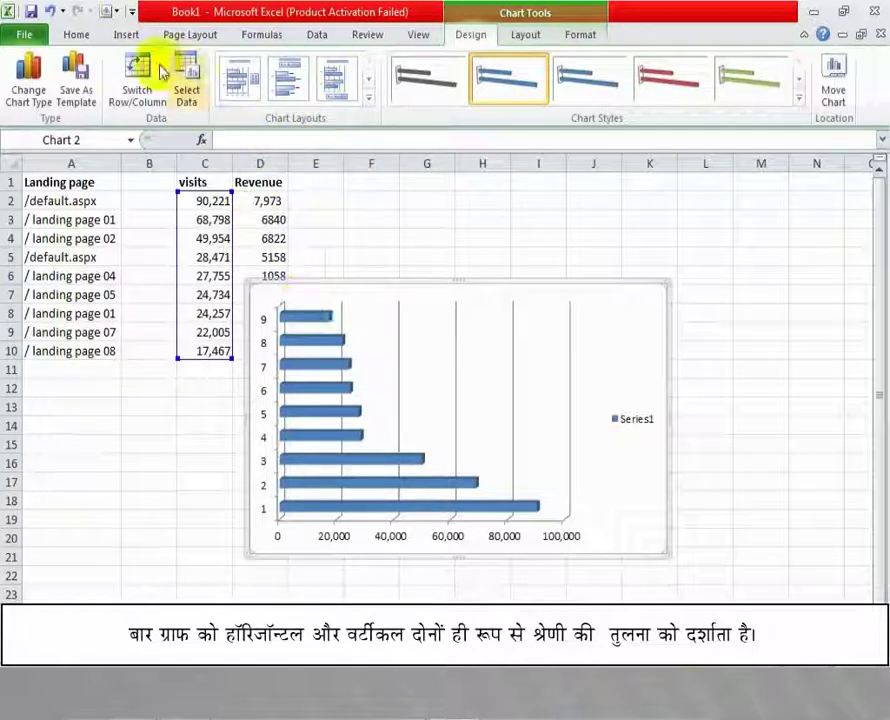
Change the visits bar chart to a 2-D 100% stacked column chart
click(128, 35)
click(322, 100)
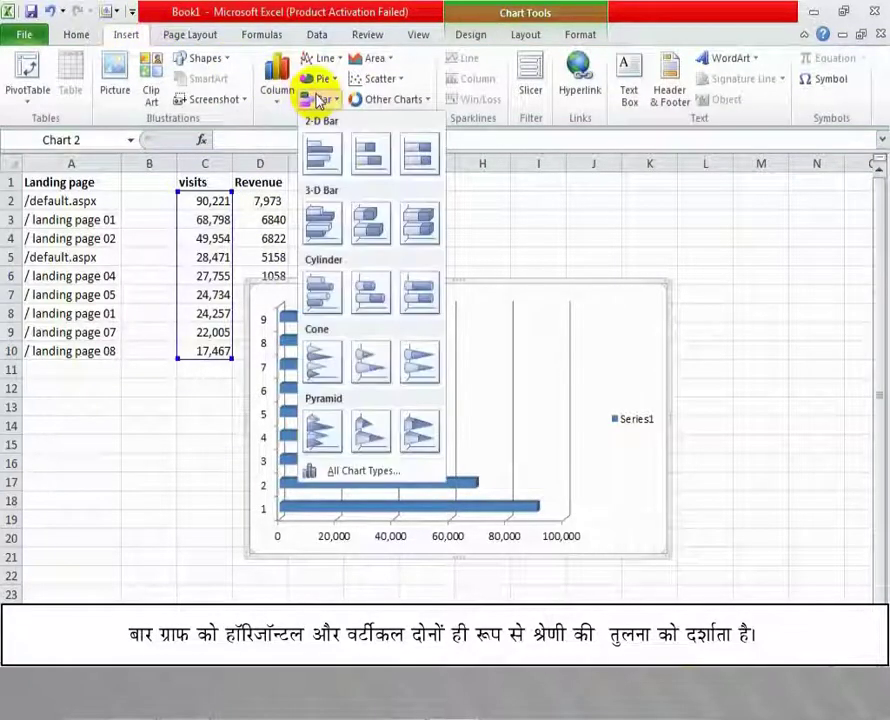
click(360, 472)
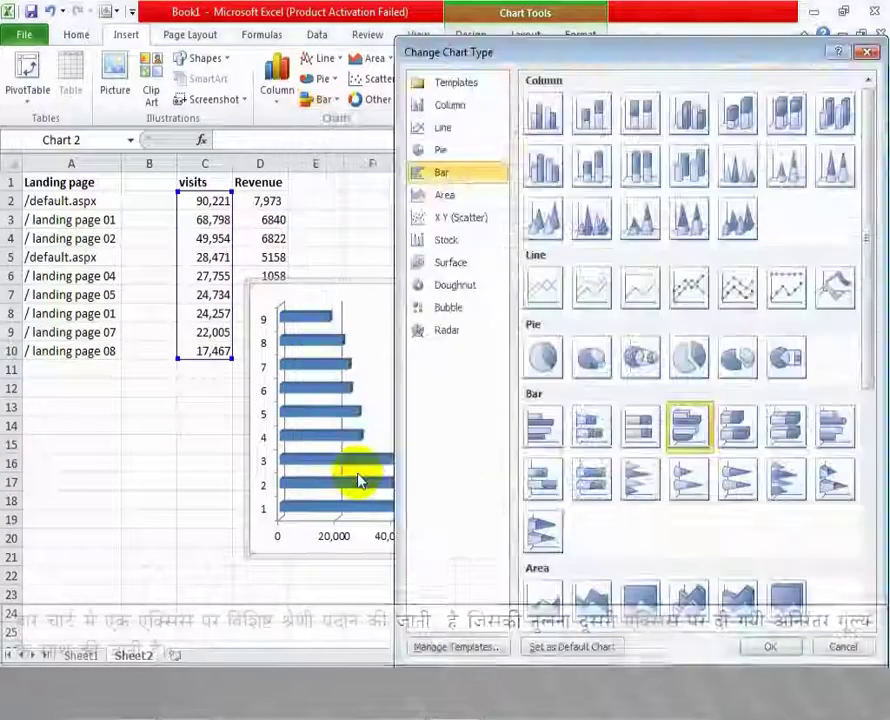
click(640, 166)
click(640, 118)
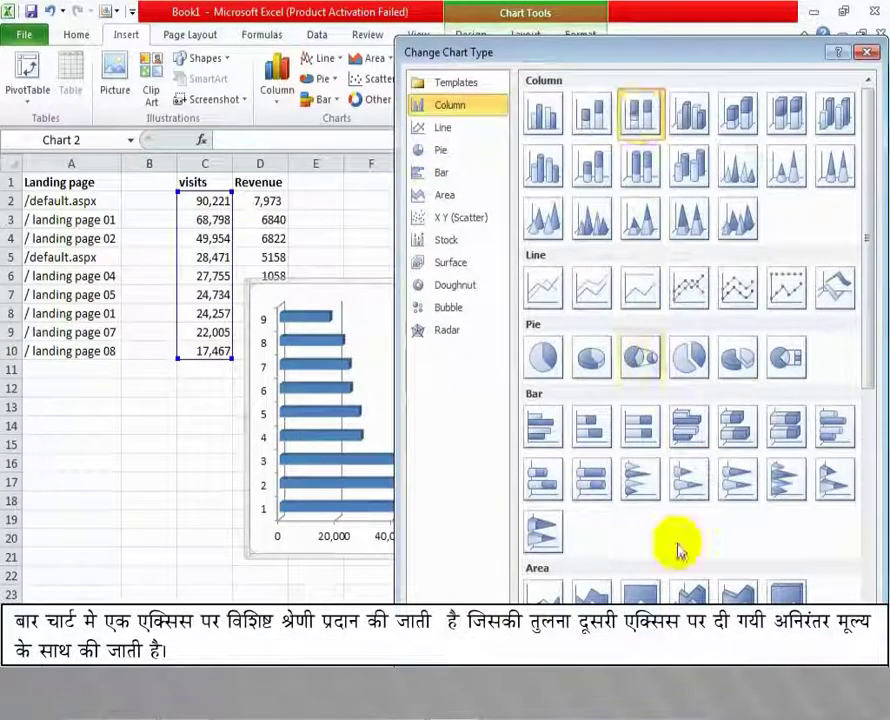
click(770, 635)
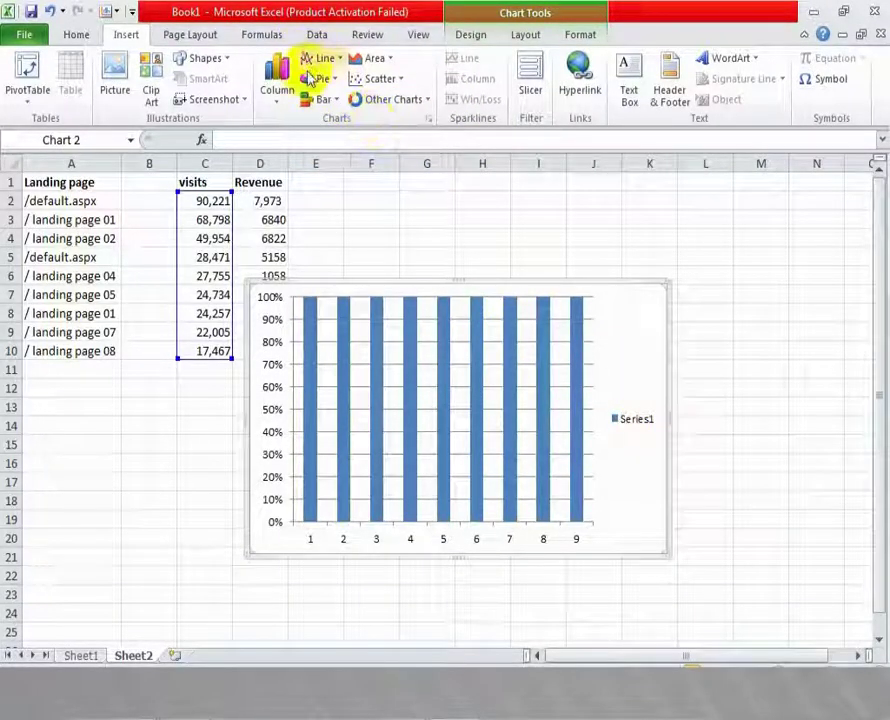
Change the visits column chart to a 100% stacked pyramid chart
click(324, 100)
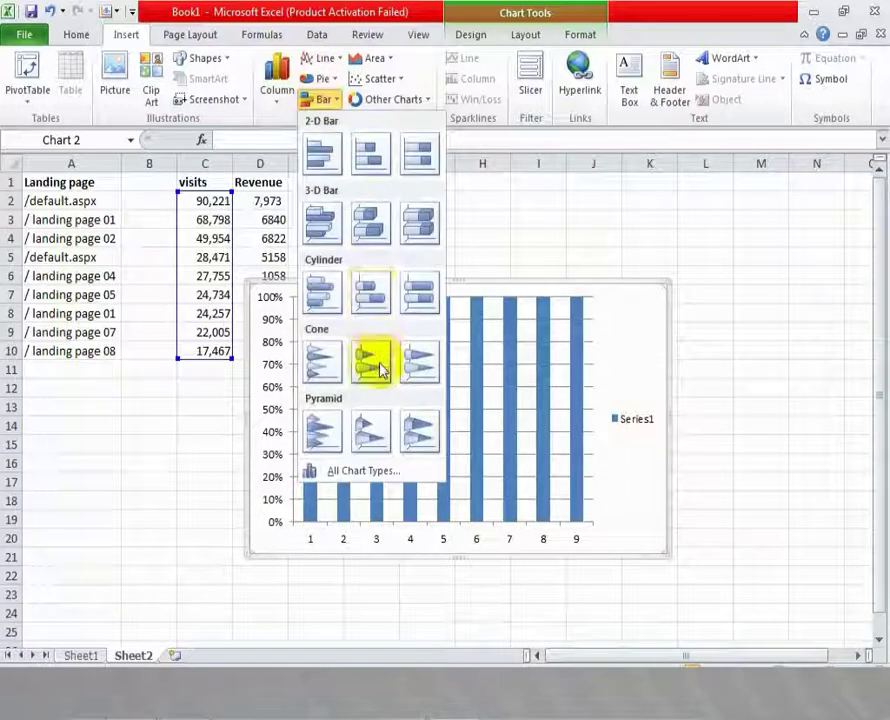
click(362, 470)
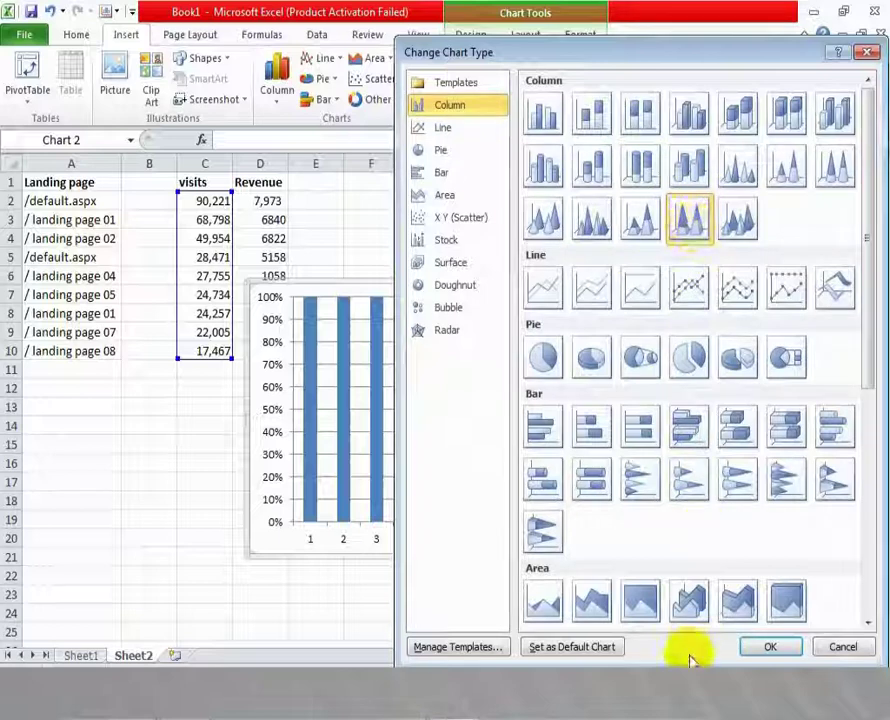
click(769, 646)
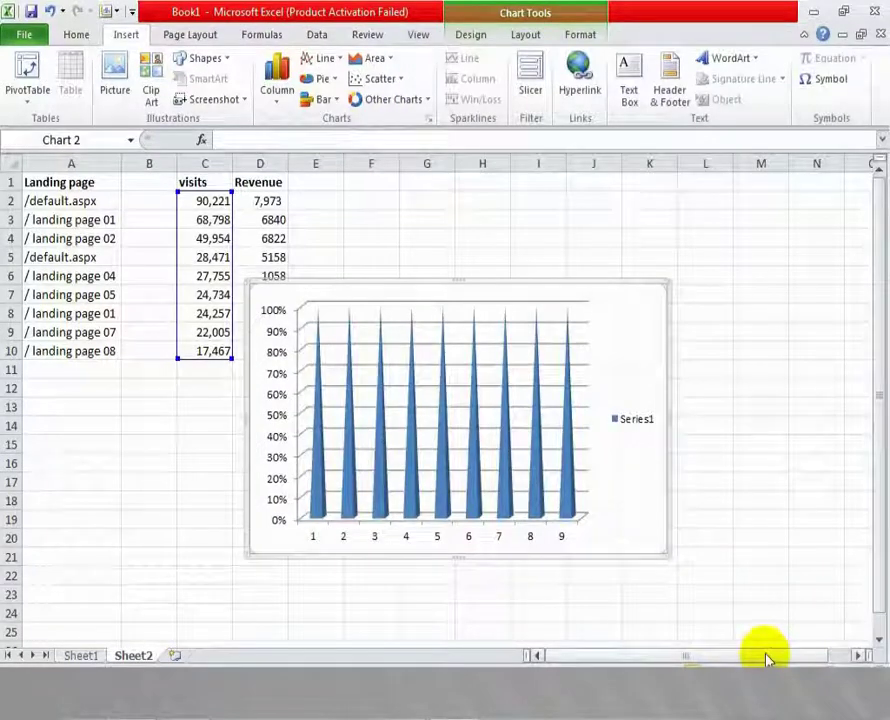
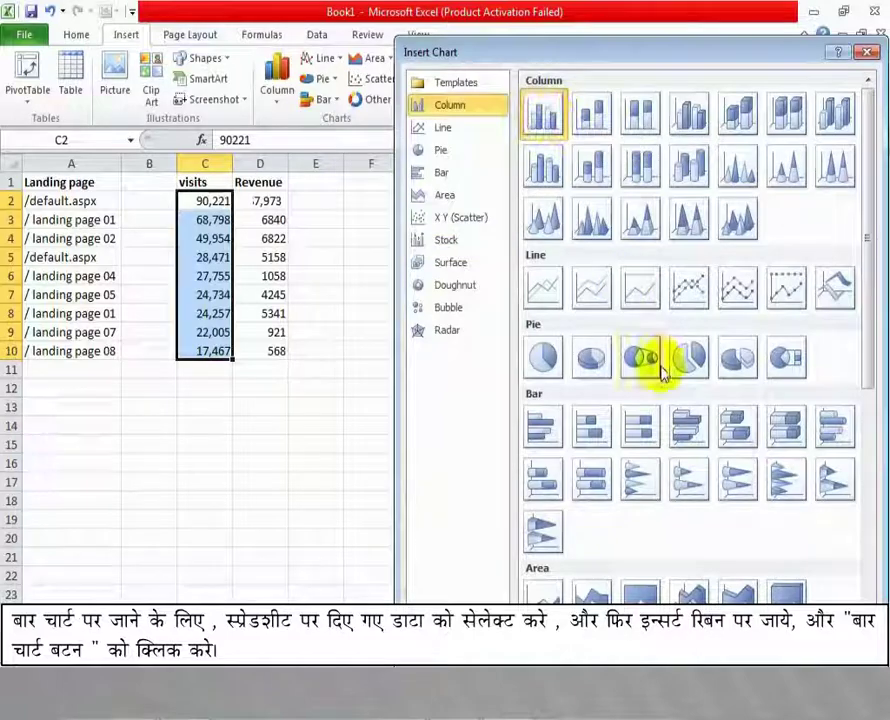
key(Return)
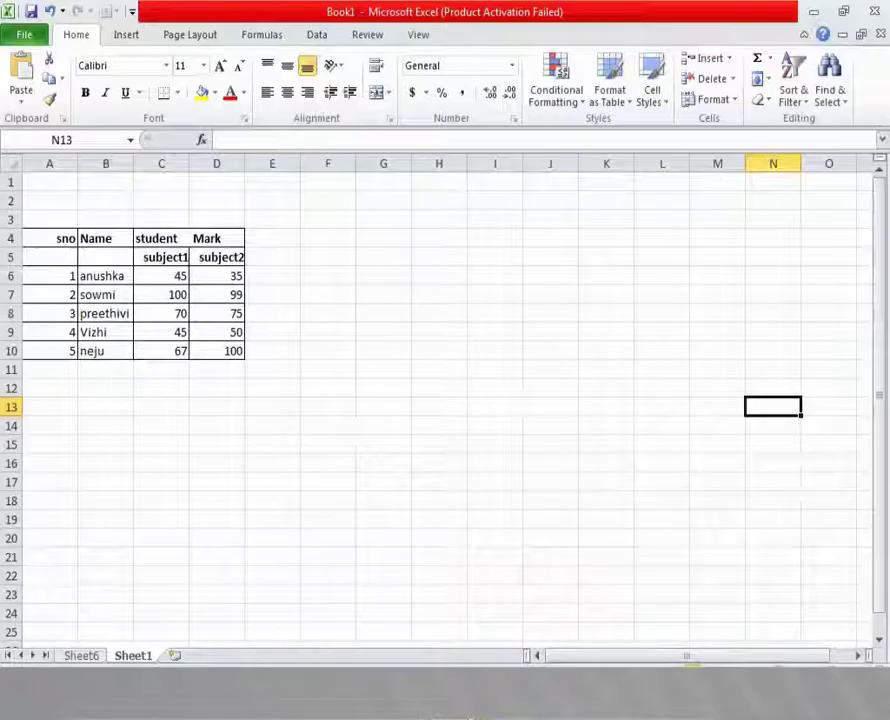
Insert a 2-D pie chart of the marks in C6:D10 on Sheet1 and apply the layout with title and percentage labels
drag(163, 276, 230, 350)
click(128, 36)
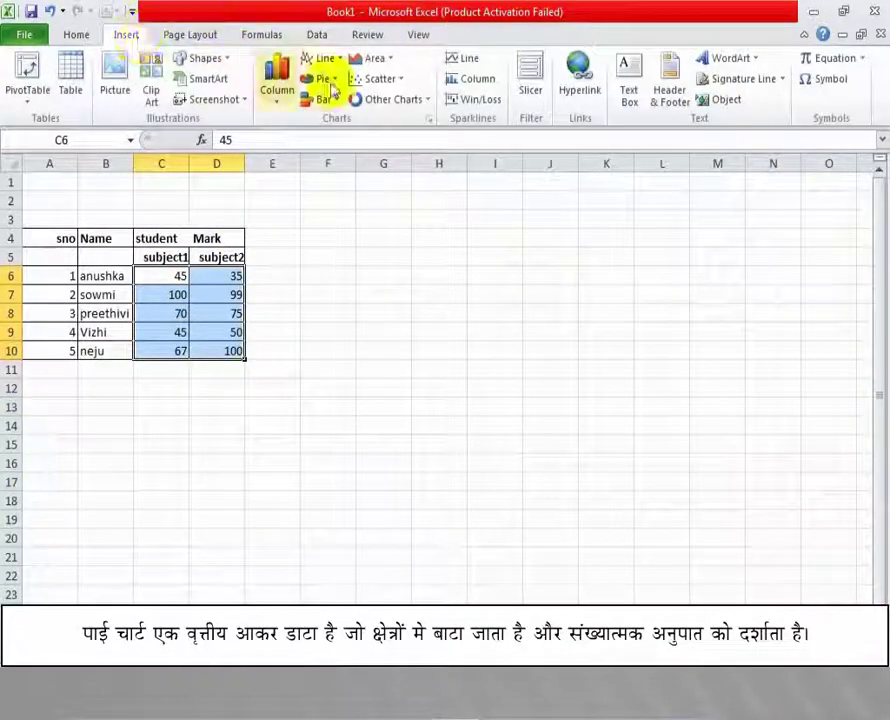
click(336, 80)
click(333, 145)
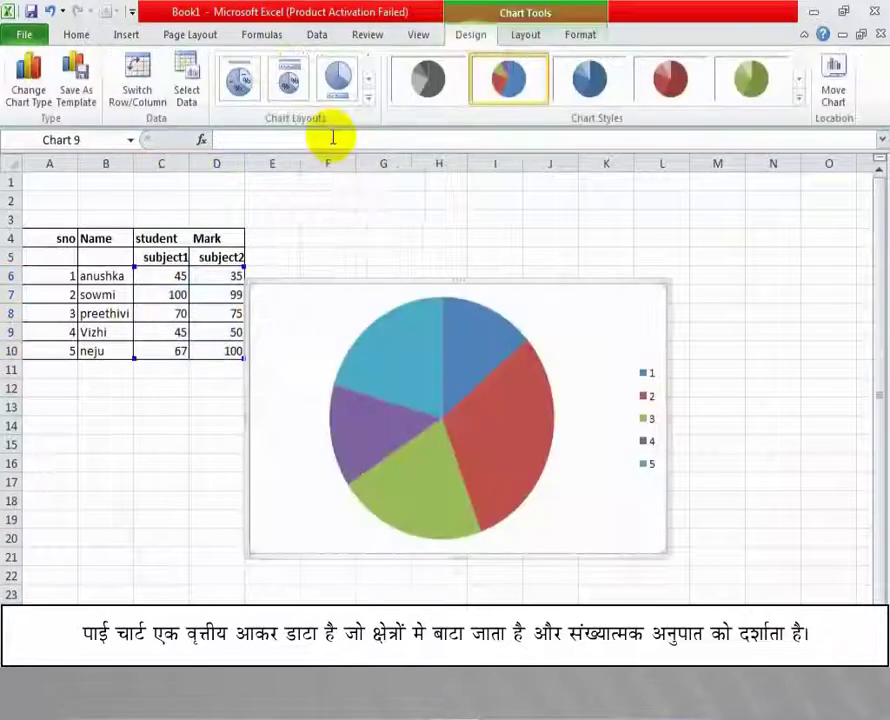
click(240, 85)
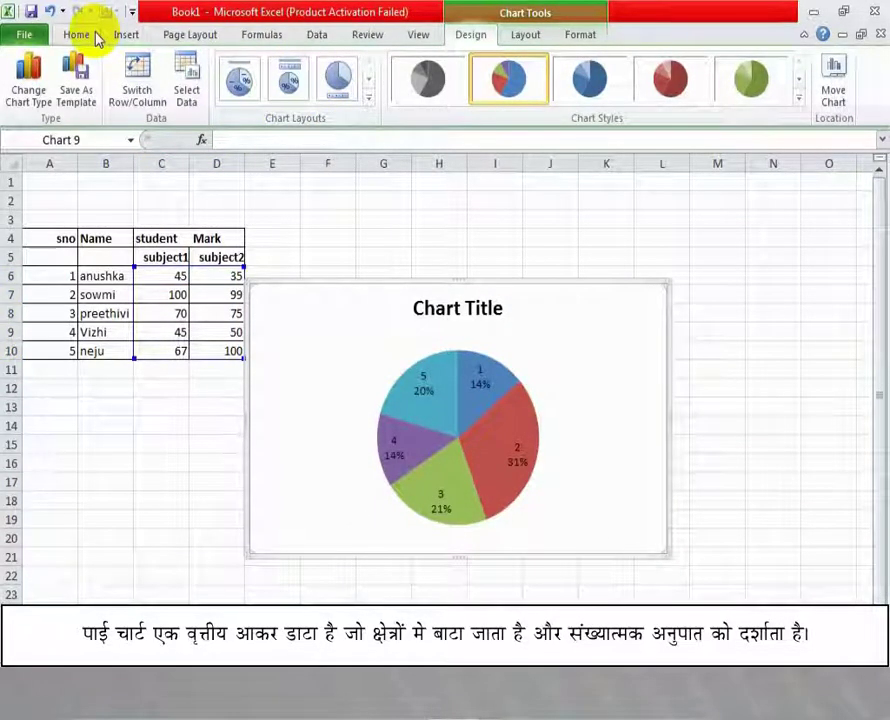
Change the marks chart to an exploded 2-D pie, and reselect the marks in C6:D10
click(125, 34)
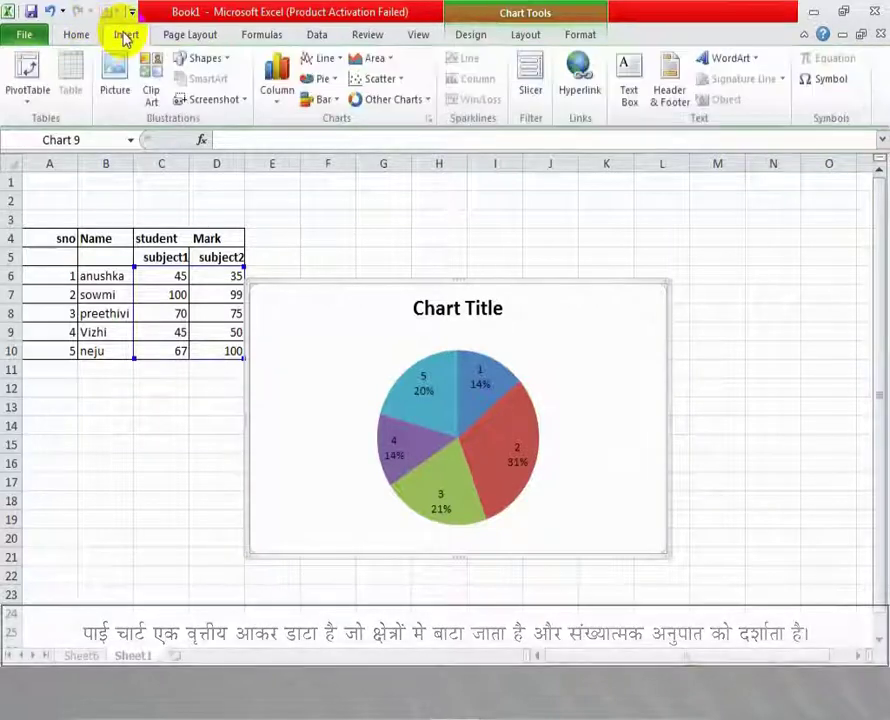
click(320, 79)
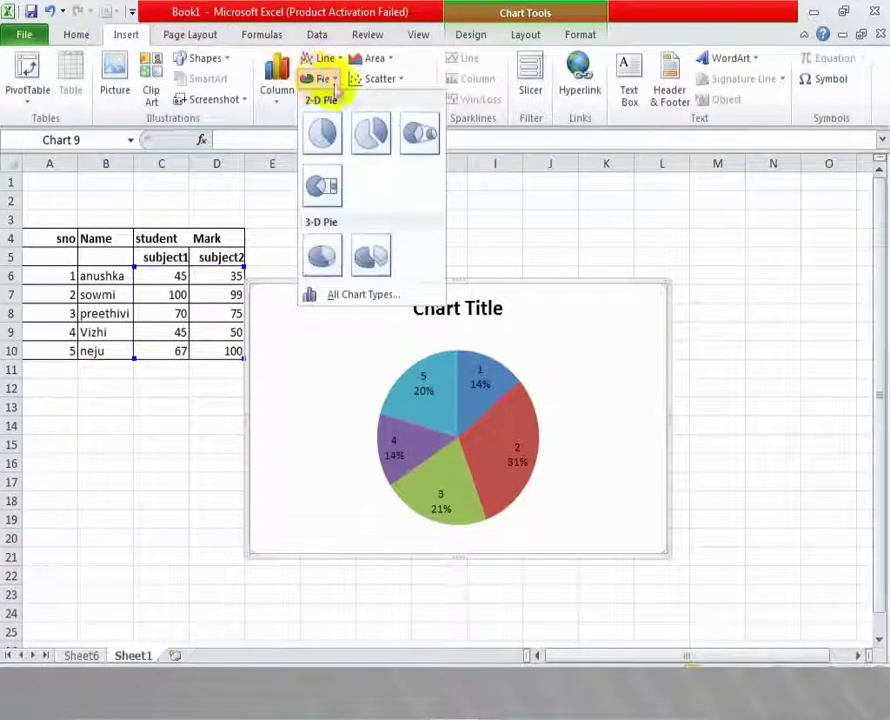
click(371, 134)
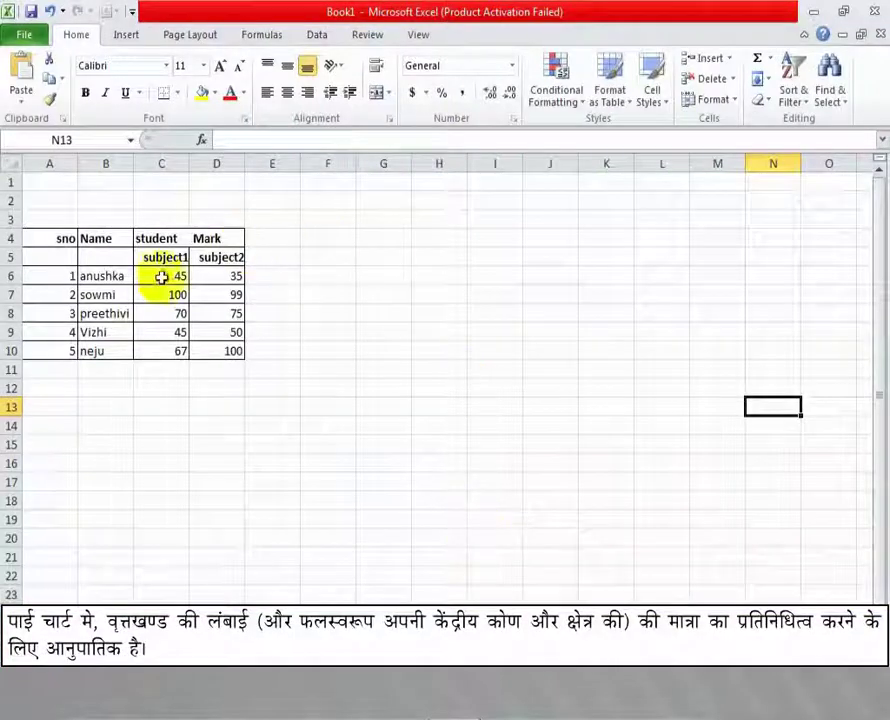
drag(161, 277, 229, 350)
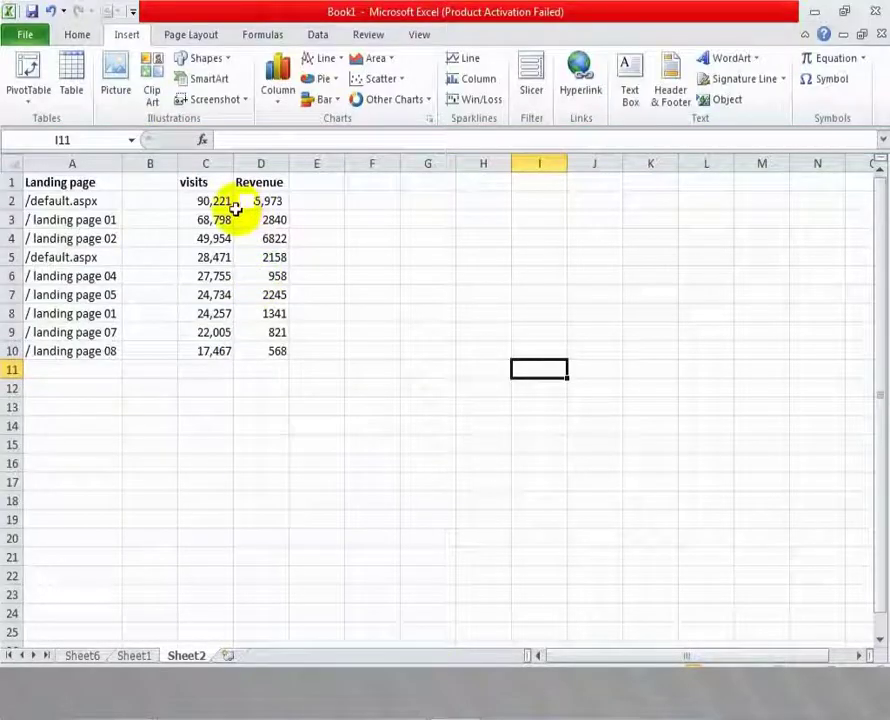
Insert a 2-D pie chart of the visits and revenue in C2:D10 on Sheet2, using the layout with title and percentage labels
drag(205, 201, 268, 354)
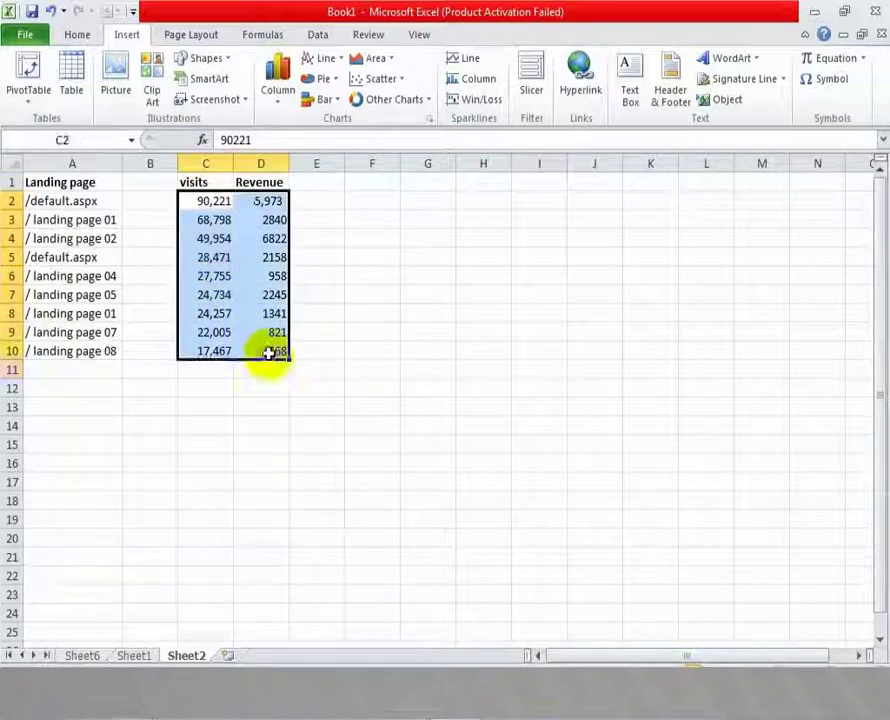
click(335, 79)
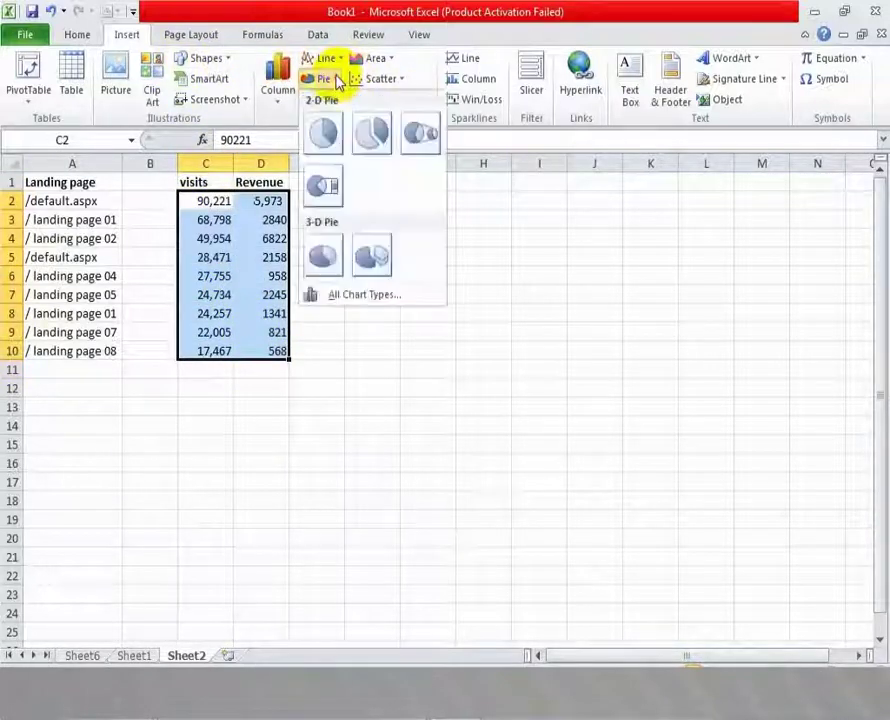
click(326, 131)
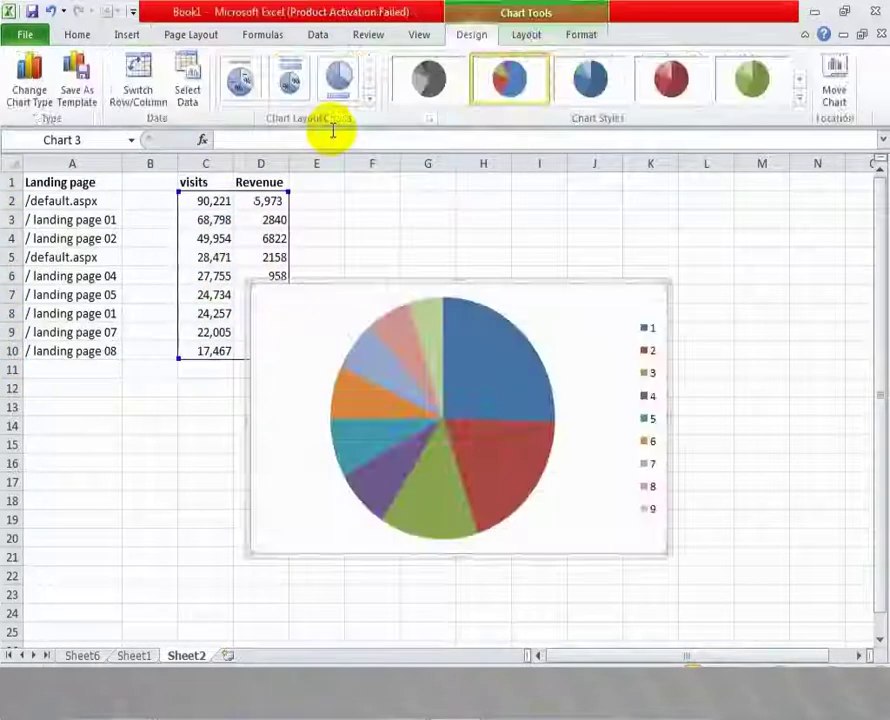
click(238, 80)
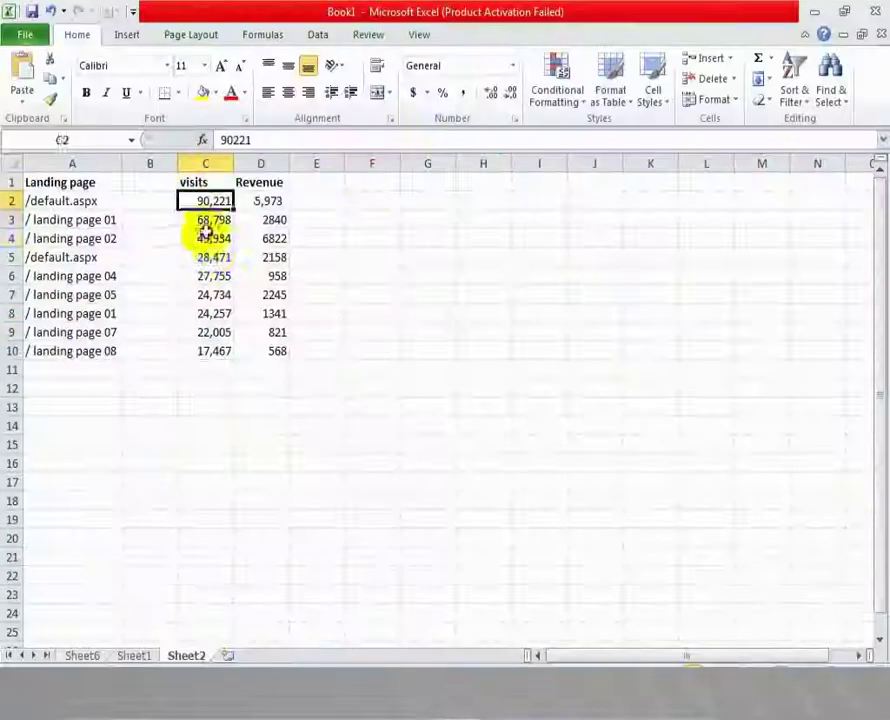
Create the 2-D pie chart of visits and revenue C2:D10 again, with the title and percentage label layout
drag(209, 229, 258, 354)
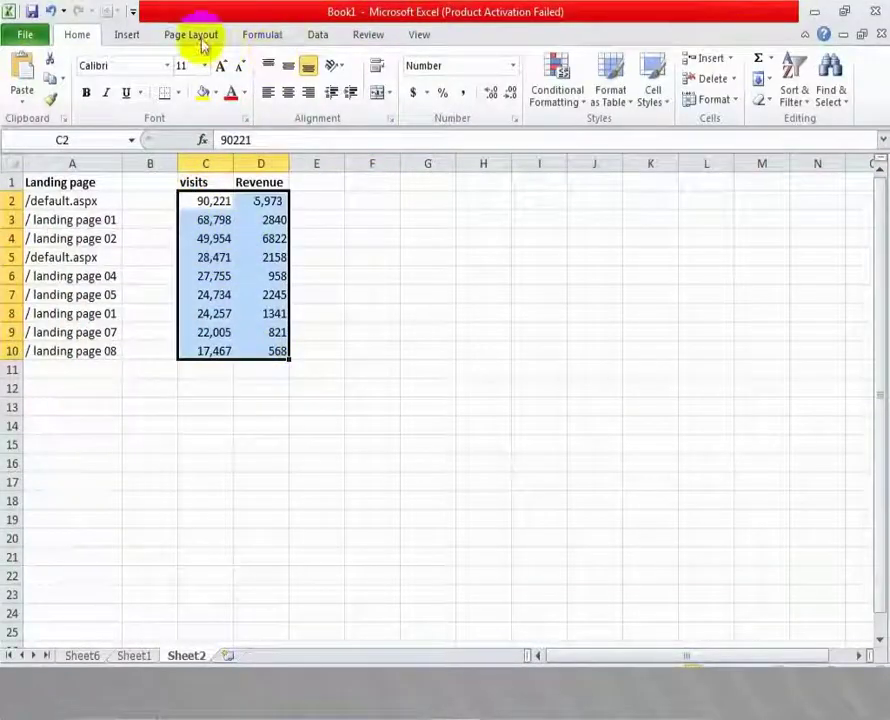
click(125, 35)
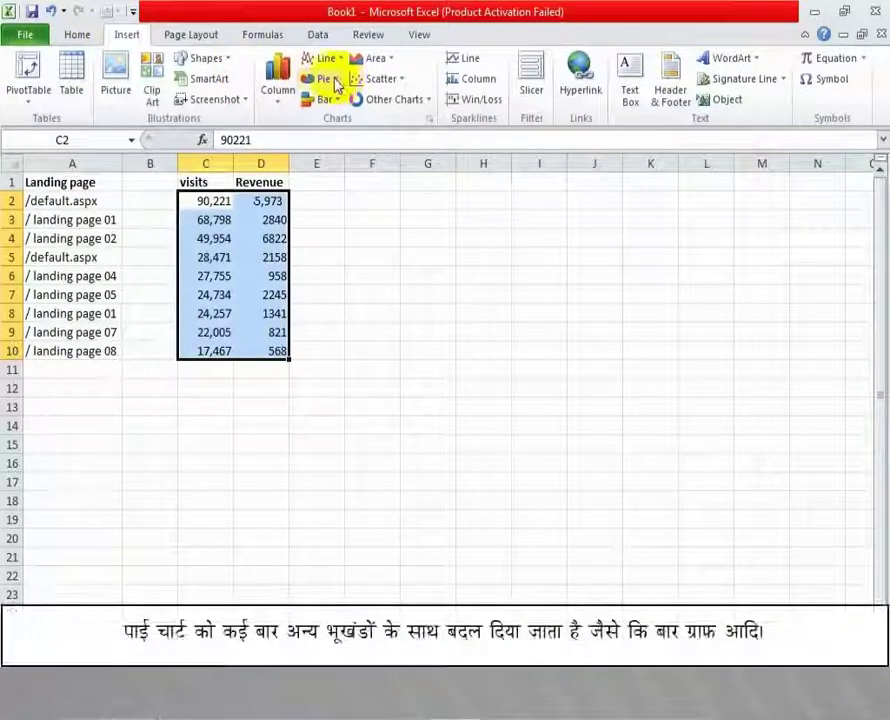
click(326, 80)
click(326, 133)
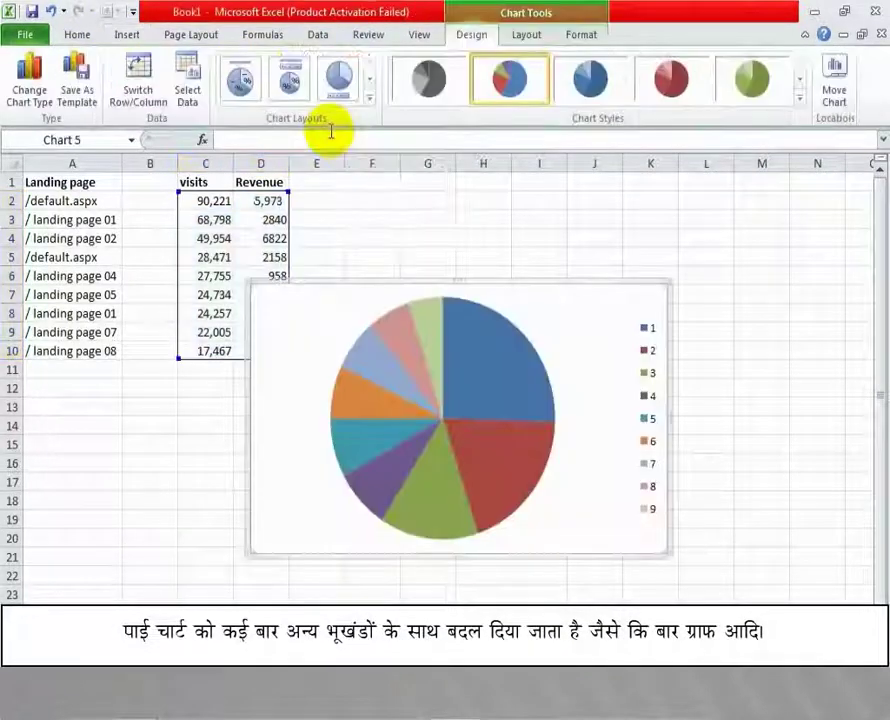
click(238, 84)
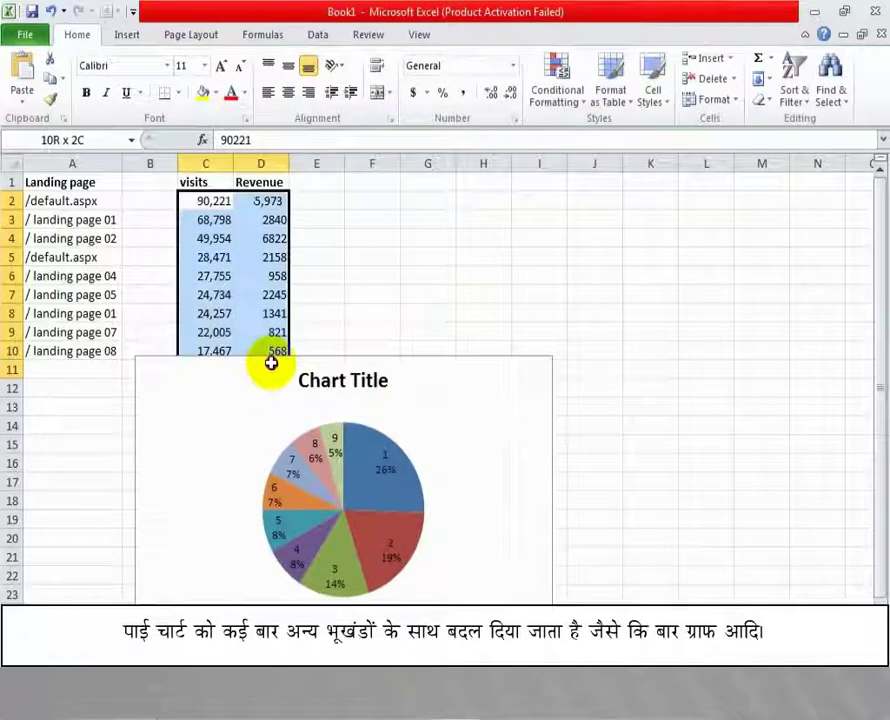
Insert a clustered 3-D bar chart of the visits and revenue data in addition to the pie chart
drag(270, 360, 268, 350)
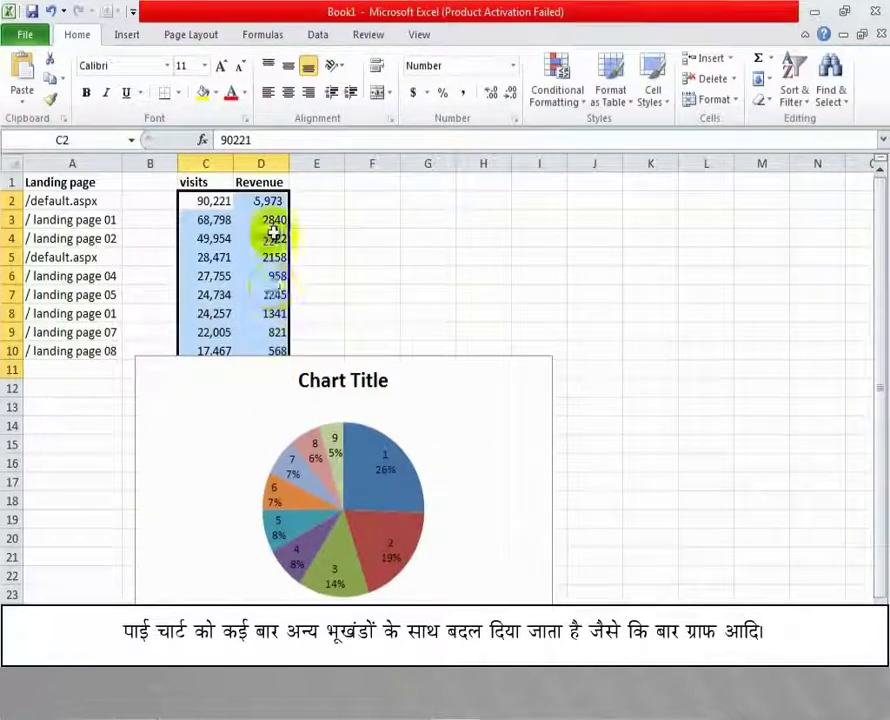
click(195, 36)
click(120, 36)
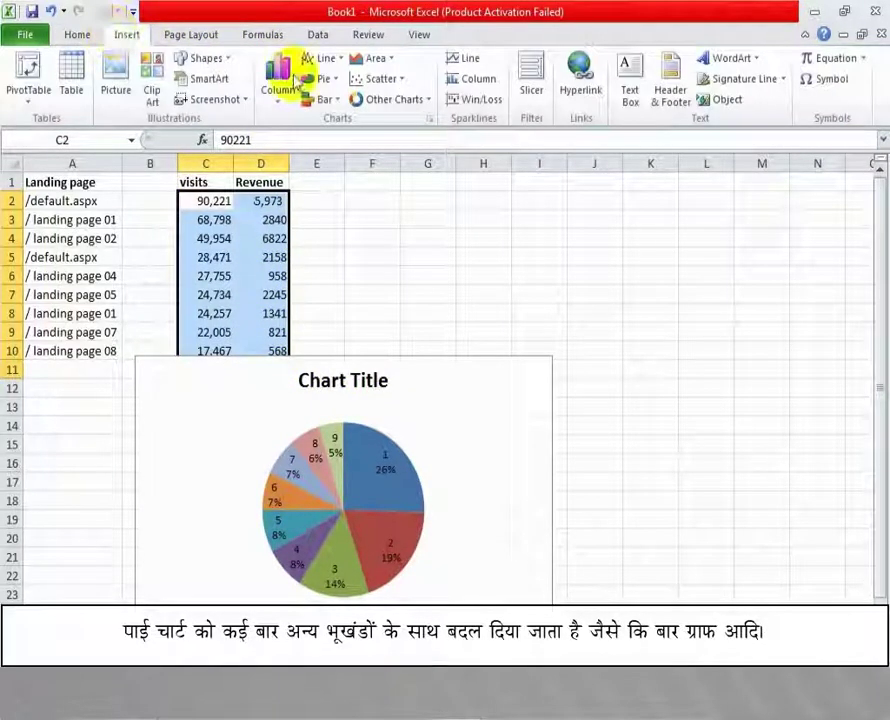
click(330, 104)
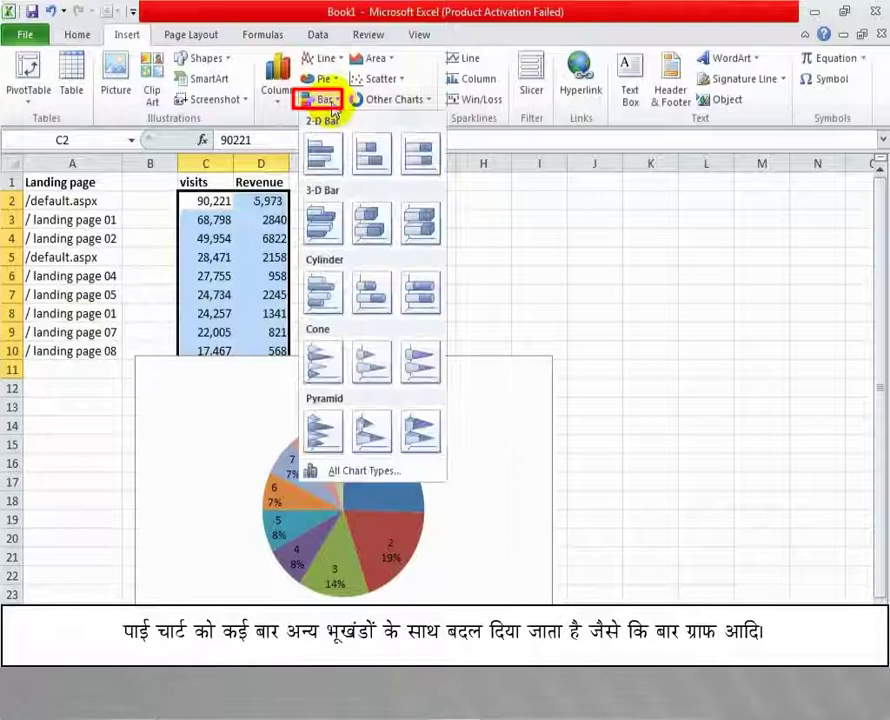
click(323, 221)
Insert a 2-D pie chart of the visits and revenue in C2:D10, and apply the layout with title and percentage labels
drag(205, 200, 278, 350)
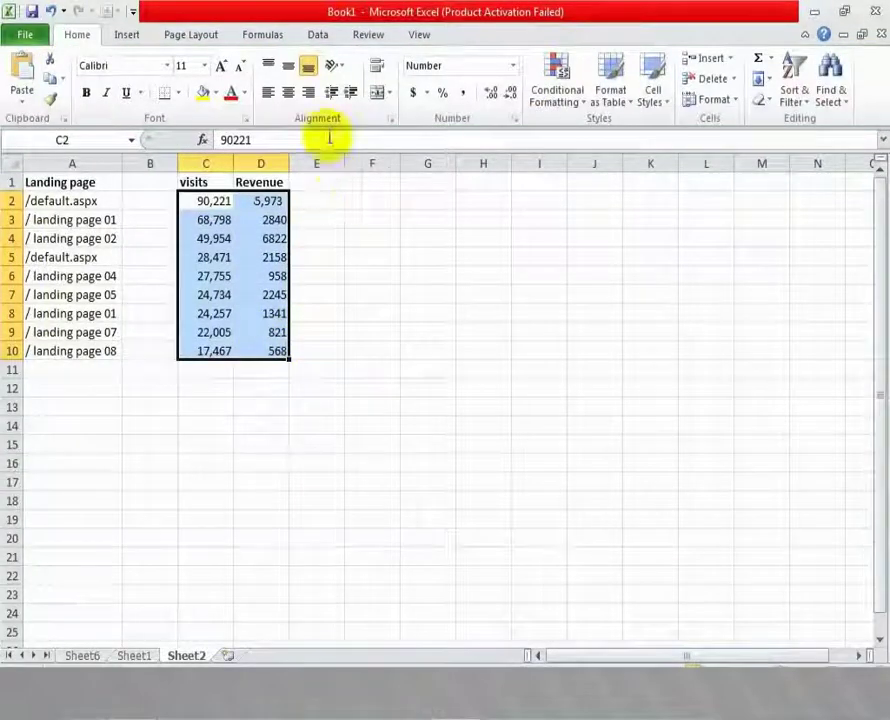
click(131, 38)
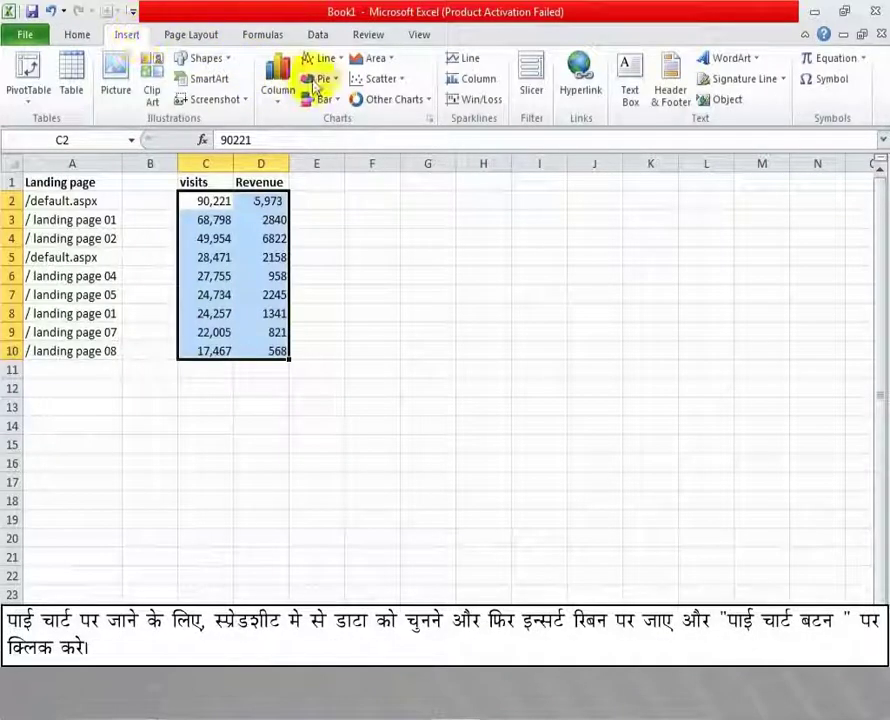
click(319, 85)
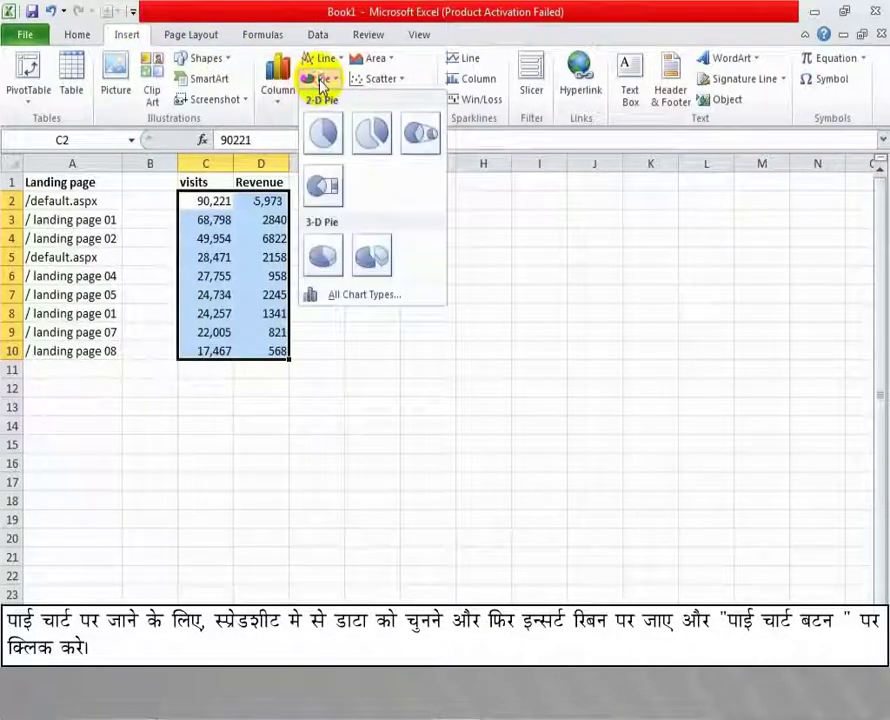
click(322, 134)
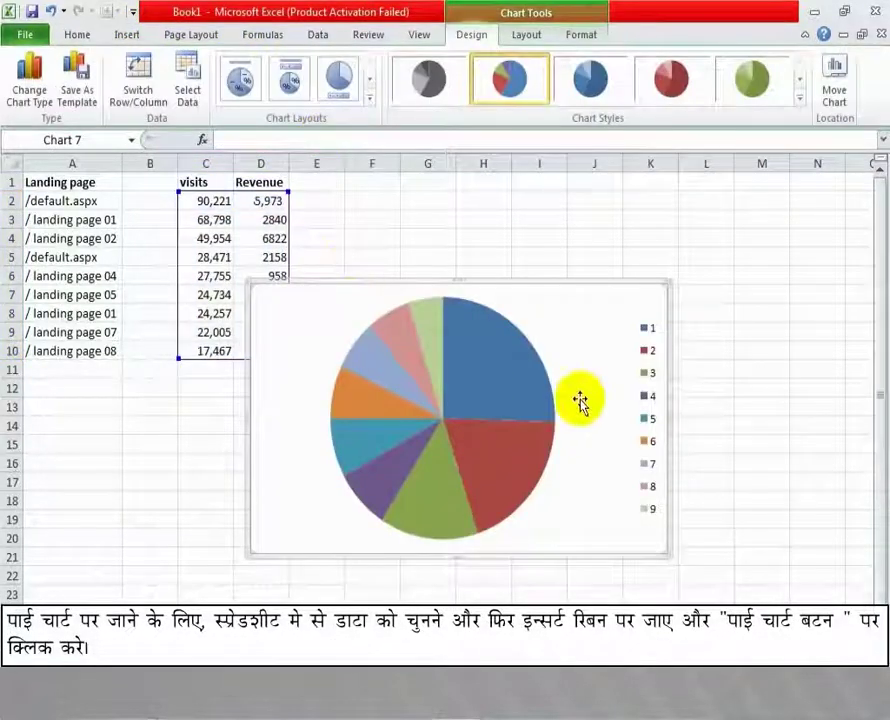
click(242, 76)
Replace the pie chart's placeholder title with "Rating", using a capital R
click(455, 298)
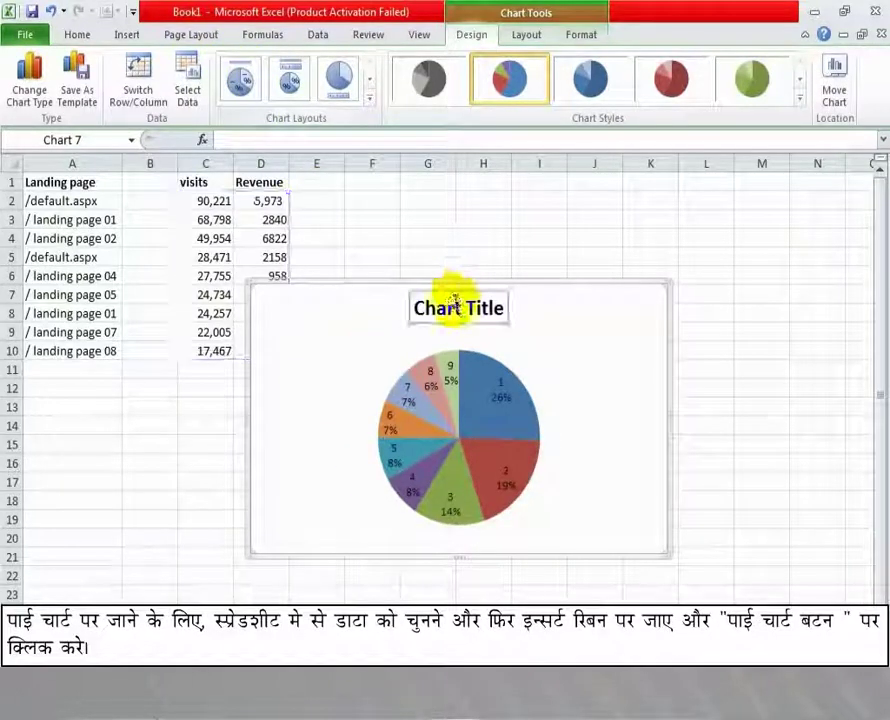
text(rating)
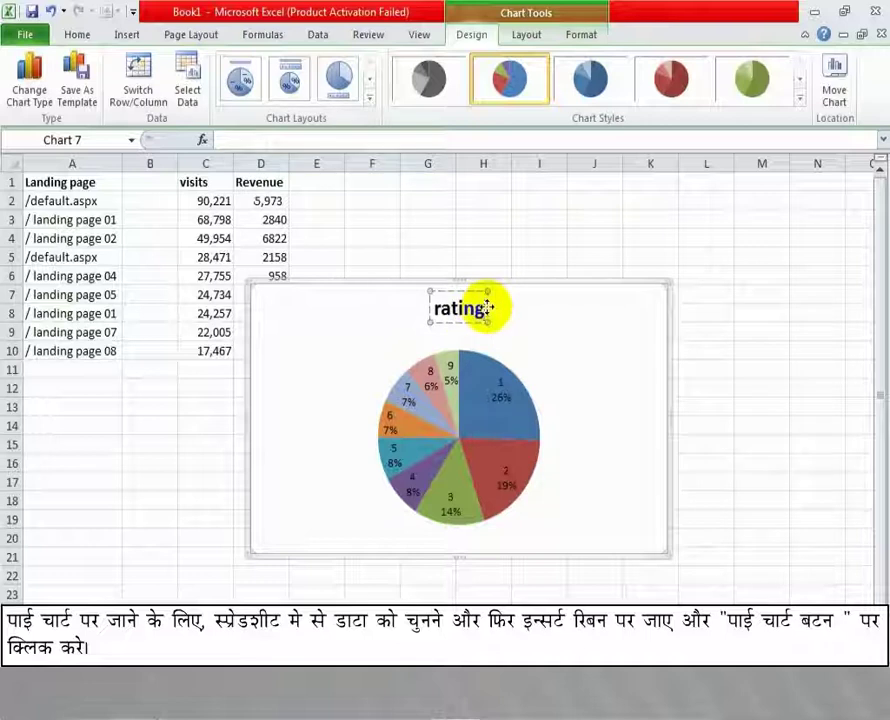
key(Delete)
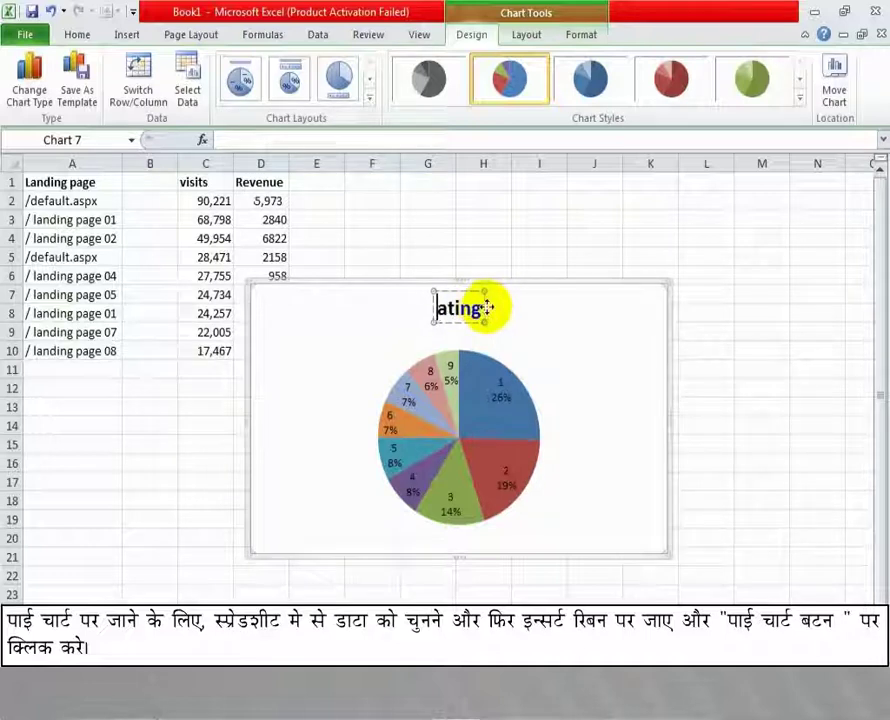
text(R)
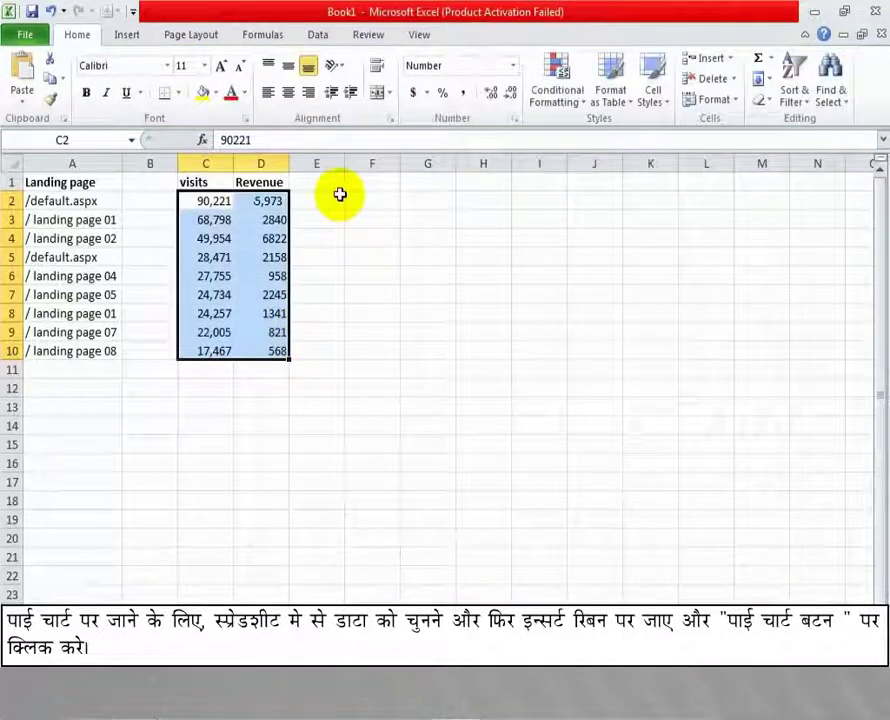
Change the visits line chart on Sheet2 to a scatter chart with only markers
click(130, 36)
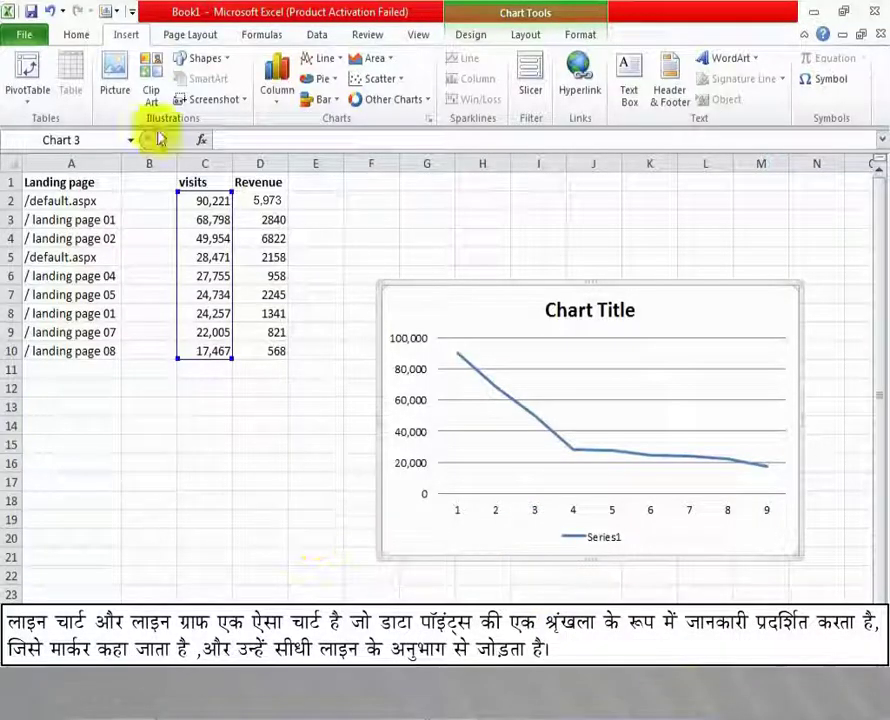
key(Down)
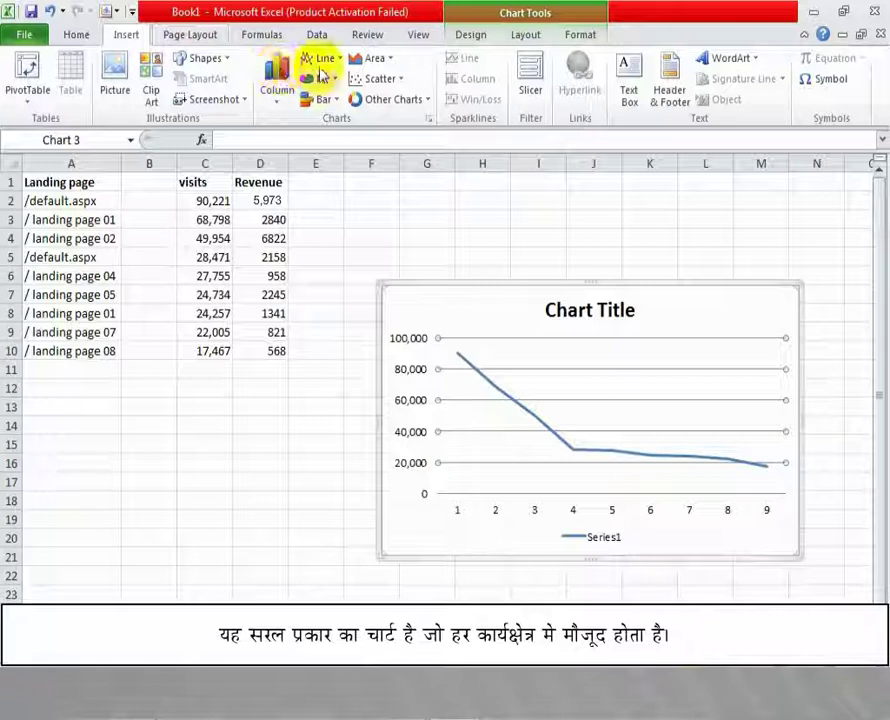
click(380, 80)
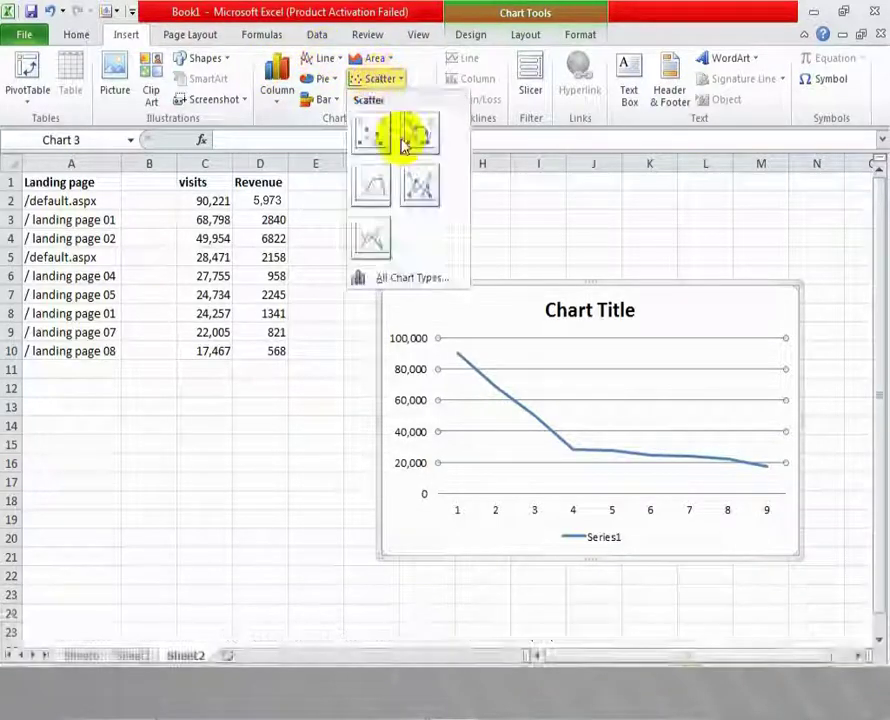
click(378, 139)
click(322, 58)
click(374, 143)
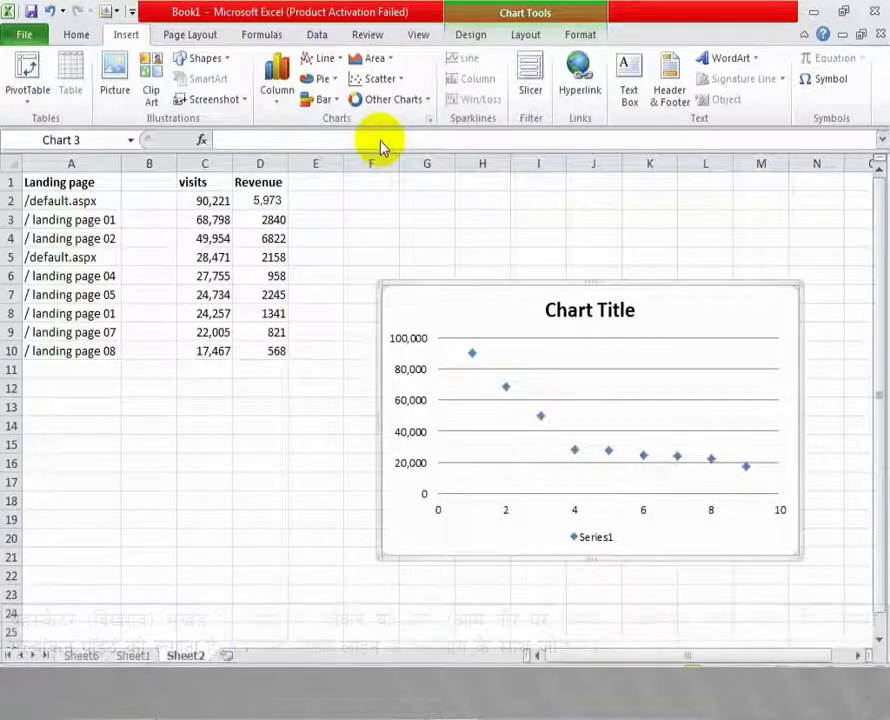
Change the visits chart to a 2-D line with markers, and switch it back to a scatter with only markers
click(322, 58)
click(322, 160)
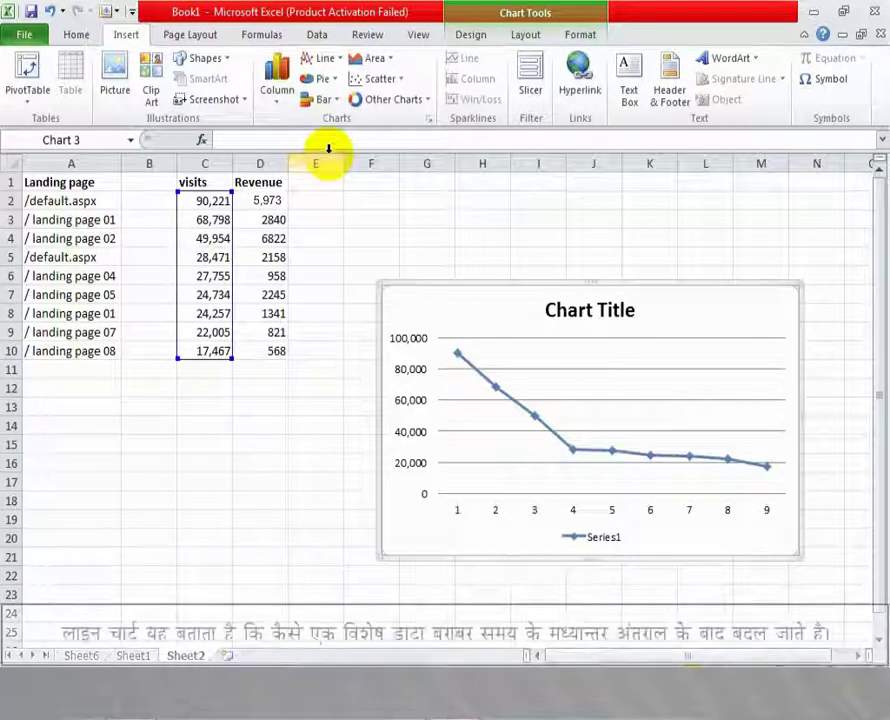
click(380, 78)
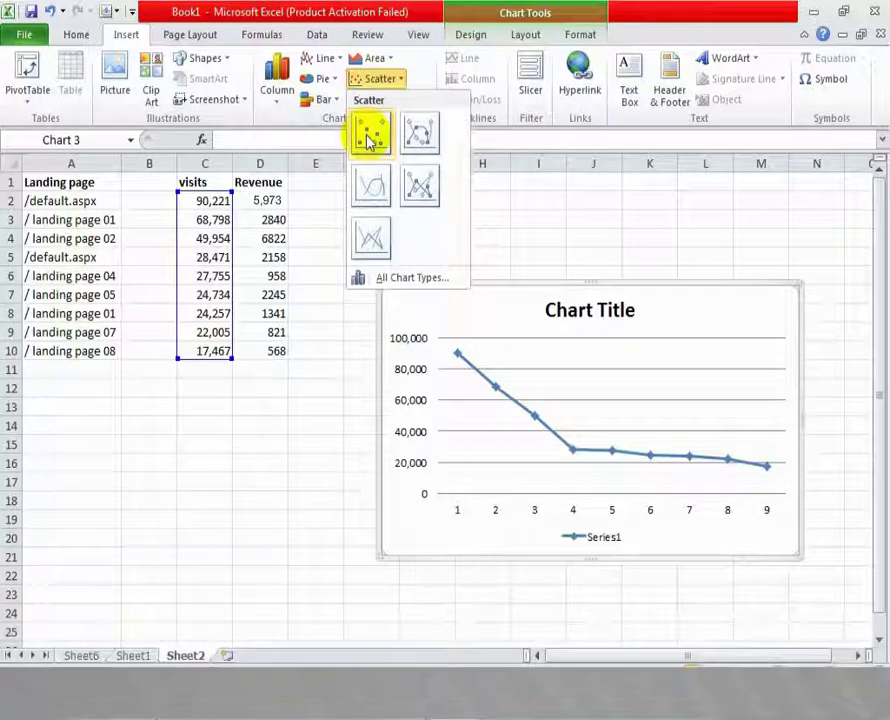
click(369, 140)
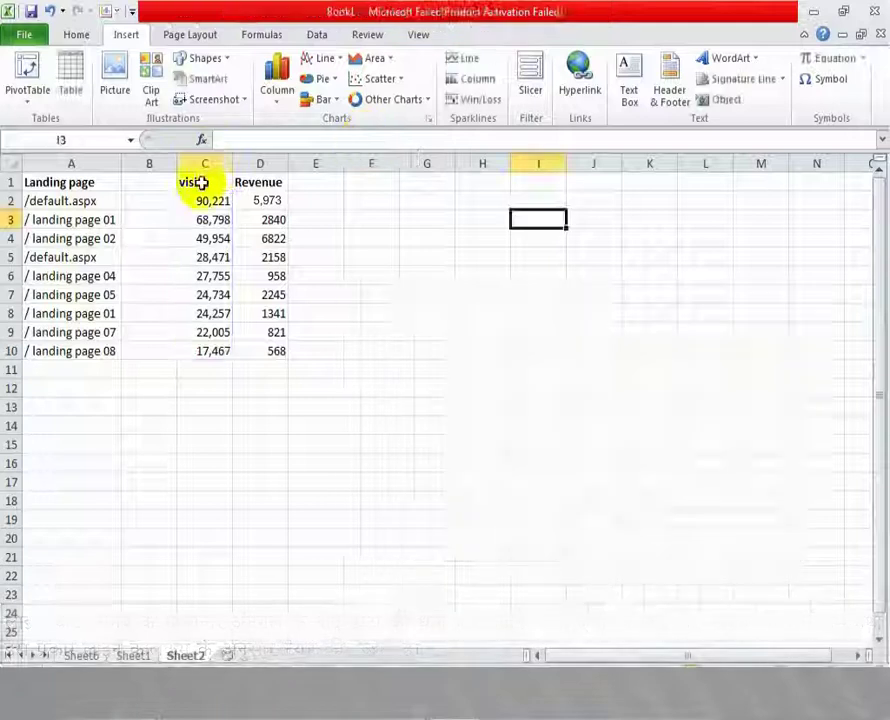
Insert a plain 2-D line chart of the visits data in C2:C10
drag(203, 200, 215, 350)
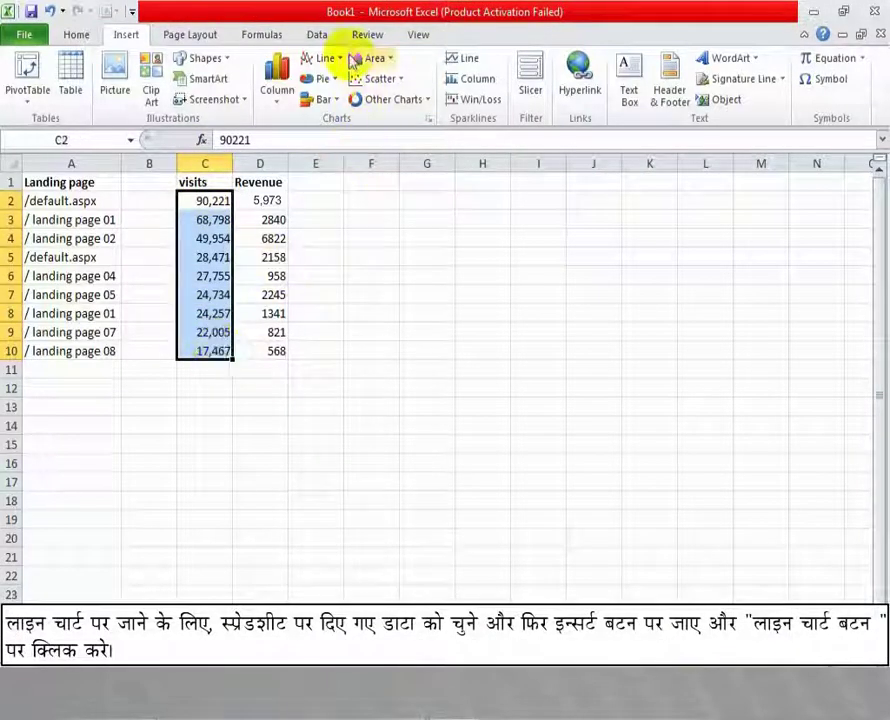
click(326, 59)
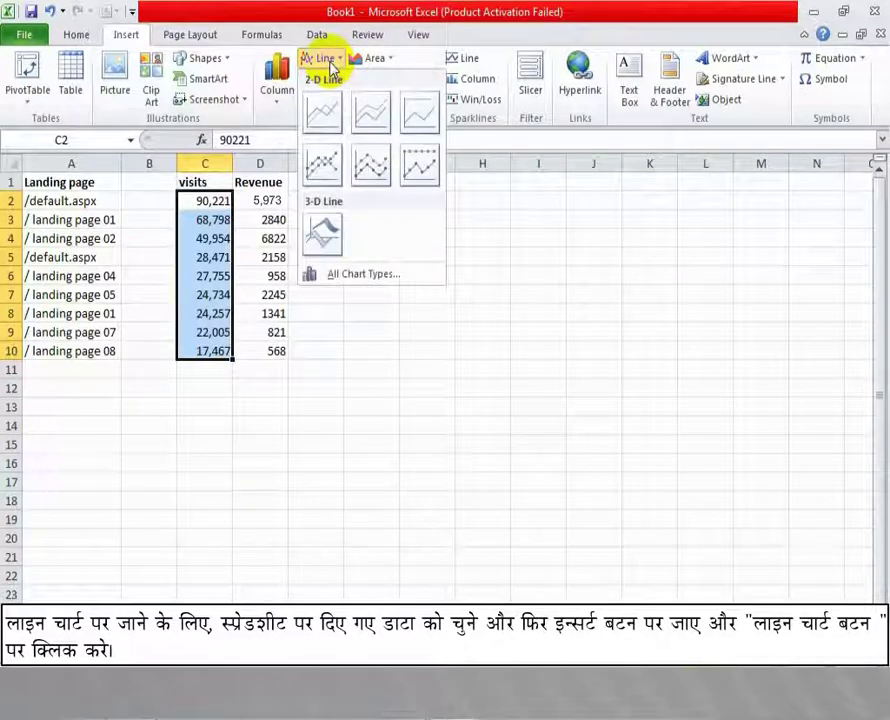
click(328, 120)
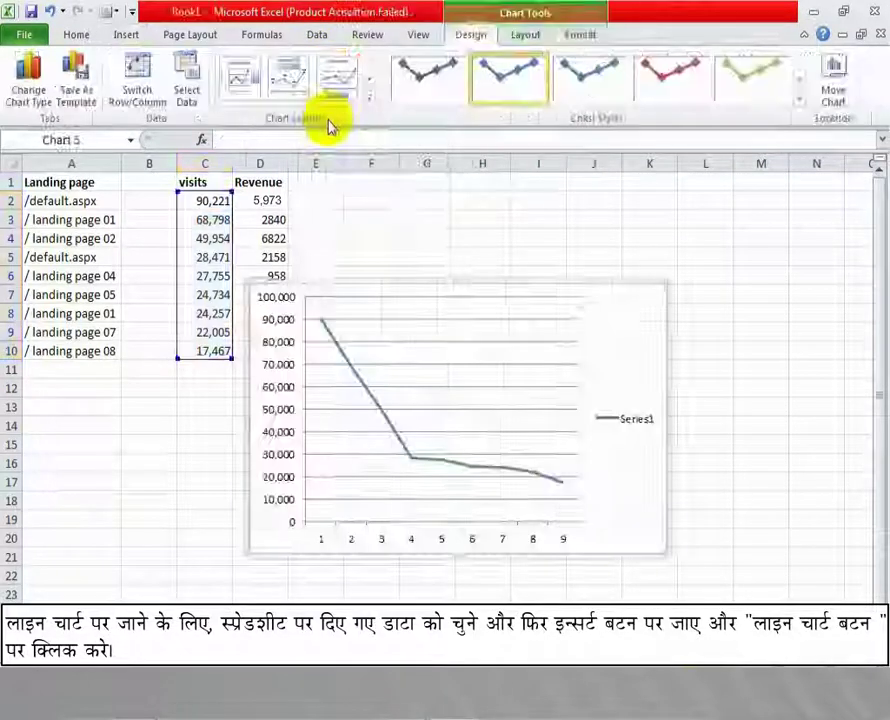